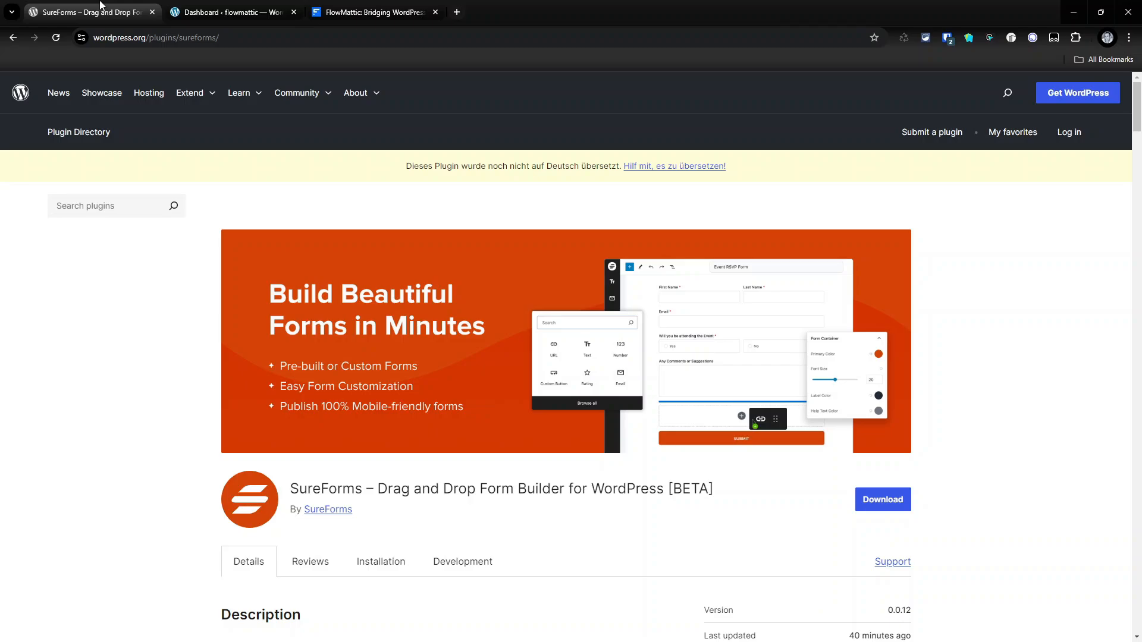
Review the SureForms plugin page and the site's list of installed plugins.
{"action": "scroll", "coordinate": [523, 350], "scroll_direction": "down", "scroll_amount": 2}
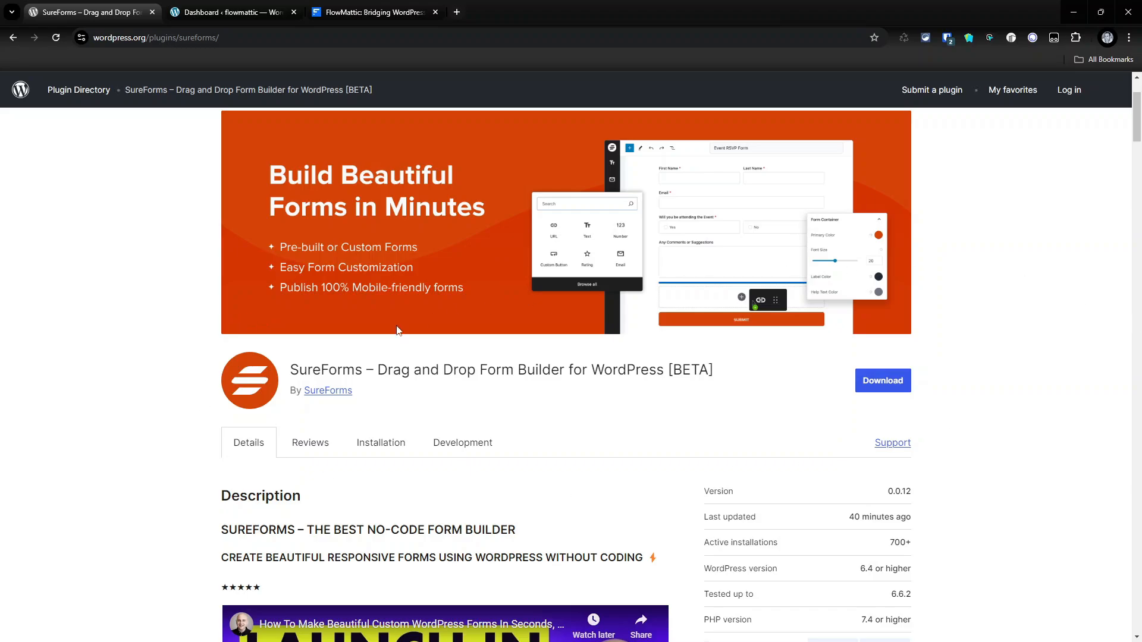
{"action": "left_click", "coordinate": [231, 7]}
{"action": "left_click", "coordinate": [24, 288]}
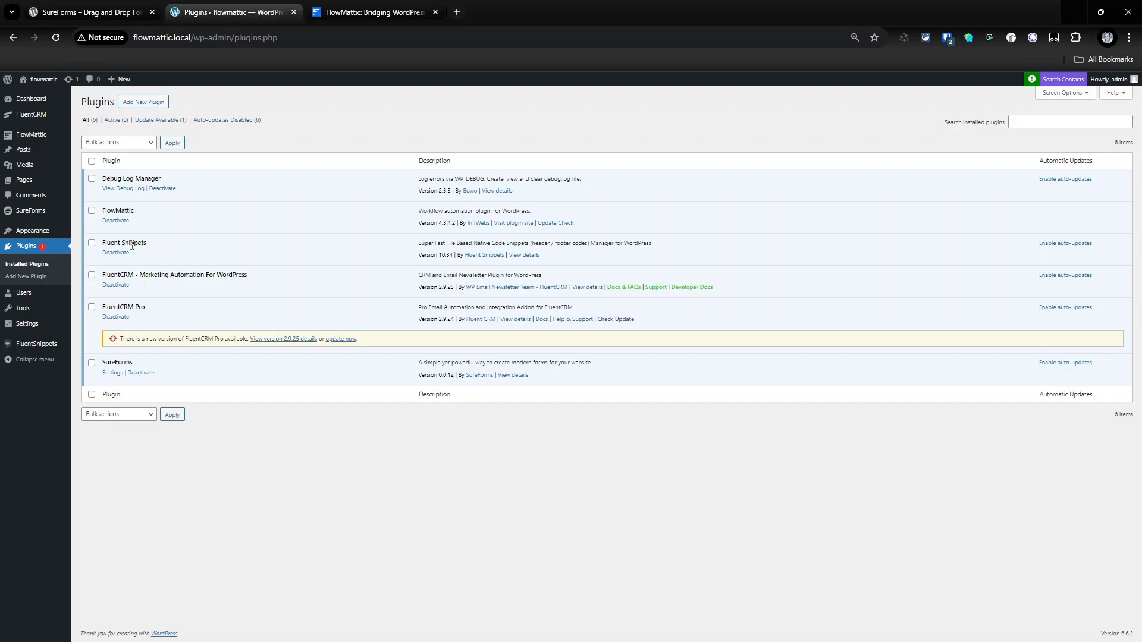
{"action": "left_click", "coordinate": [37, 211]}
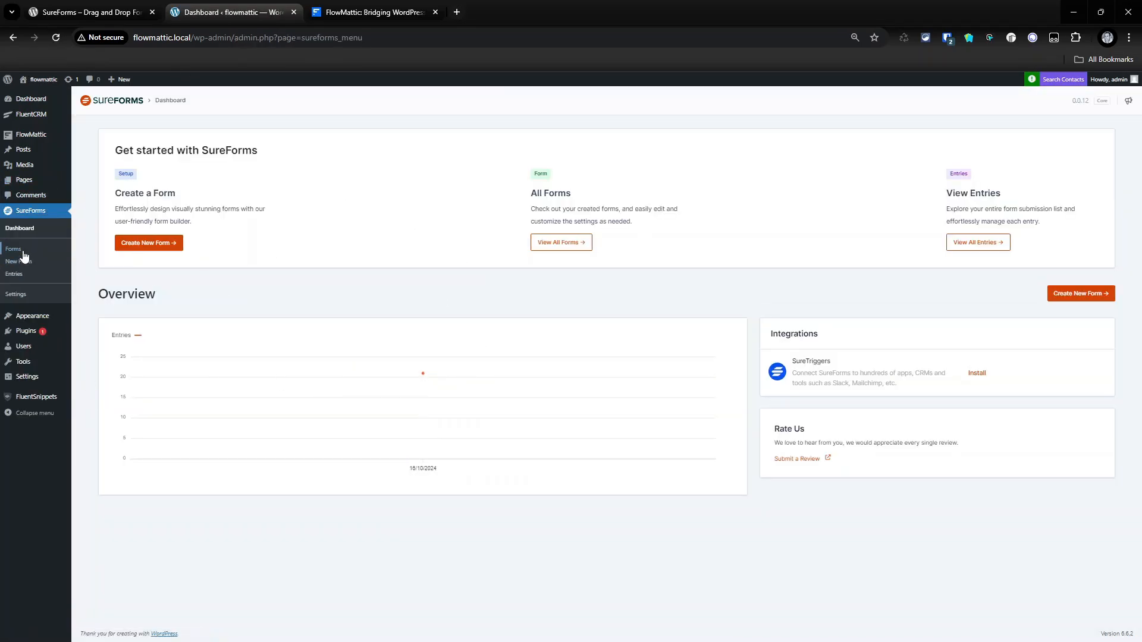
{"action": "left_click", "coordinate": [27, 377]}
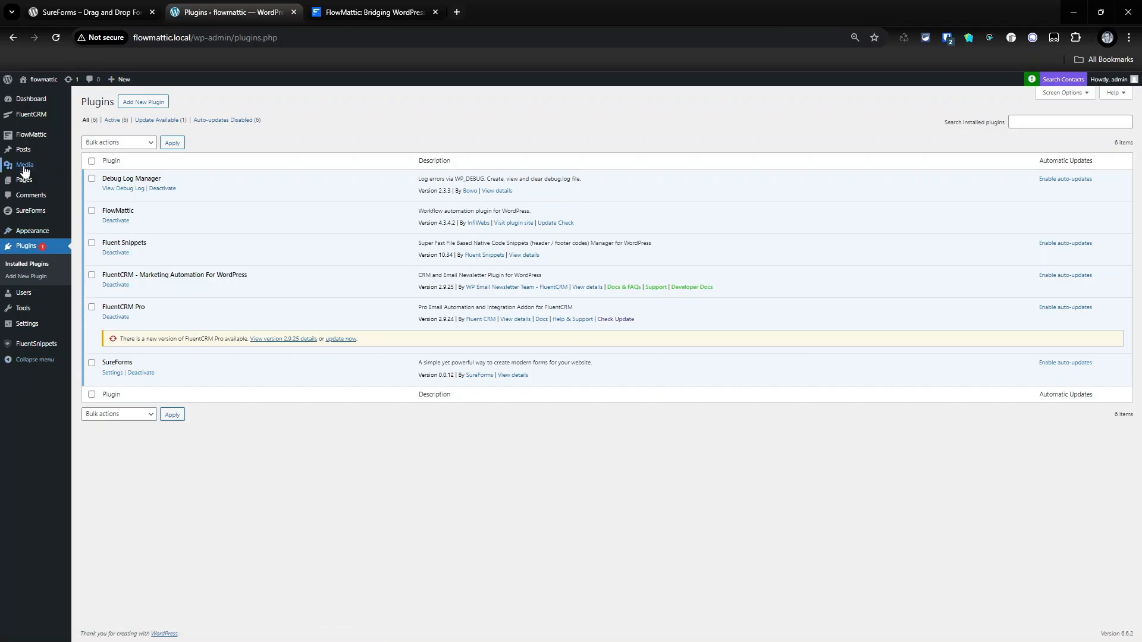
Create a new SureForms form built from scratch.
{"action": "left_click", "coordinate": [30, 211]}
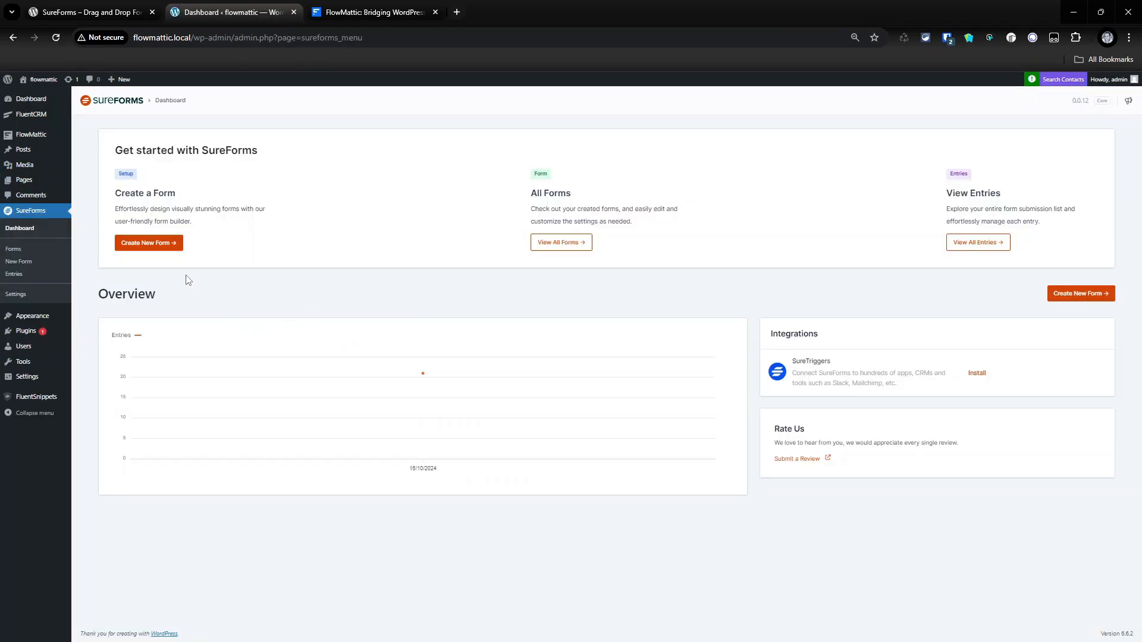
{"action": "left_click", "coordinate": [153, 243]}
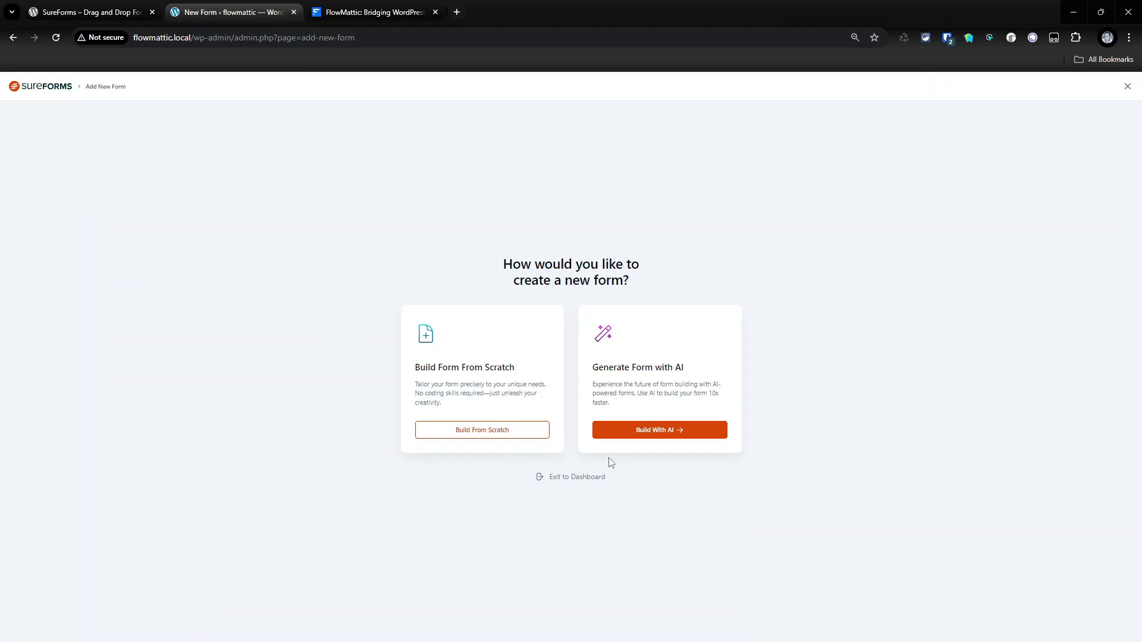
{"action": "left_click", "coordinate": [499, 434]}
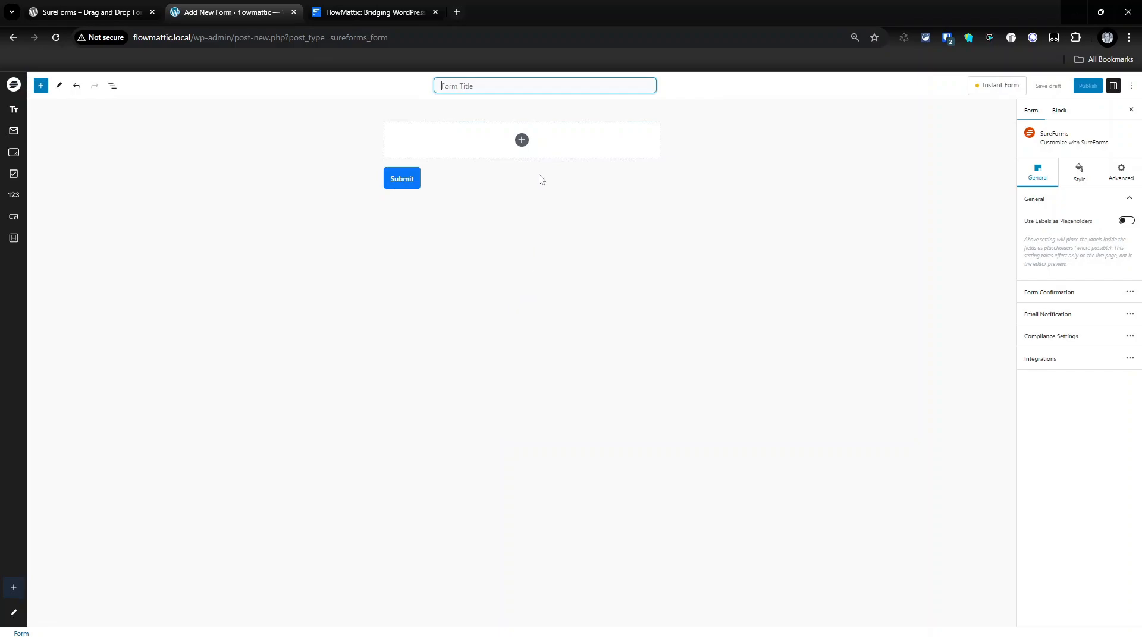
Add a heading block to the empty form with the text "Our Awesome Newsletter".
{"action": "left_click", "coordinate": [523, 141]}
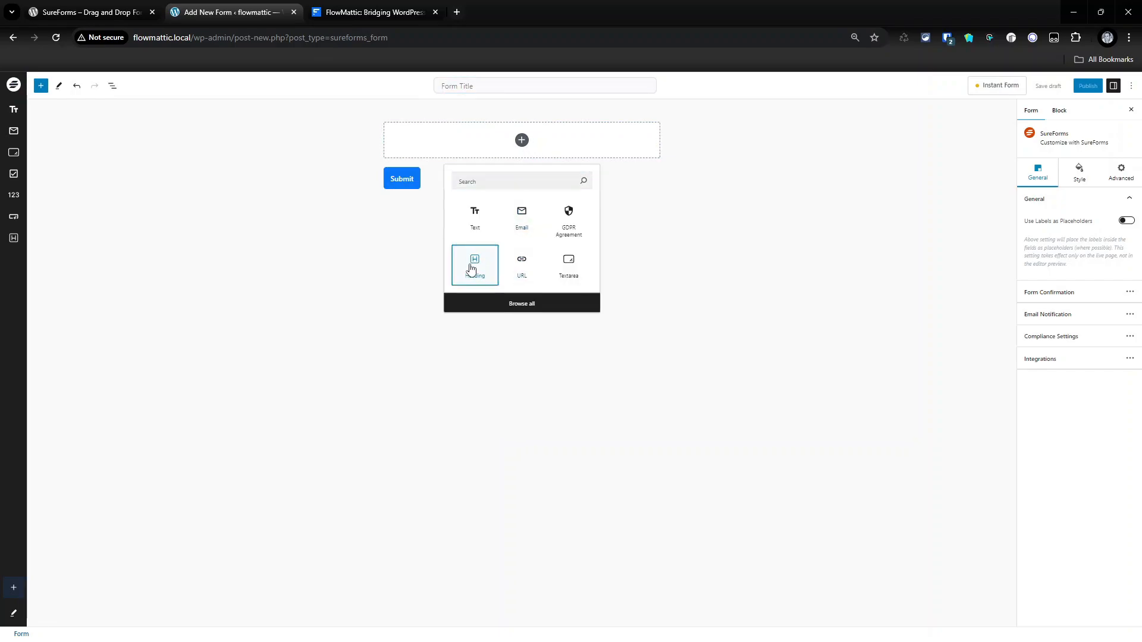
{"action": "left_click", "coordinate": [472, 268]}
{"action": "triple_click", "coordinate": [469, 122]}
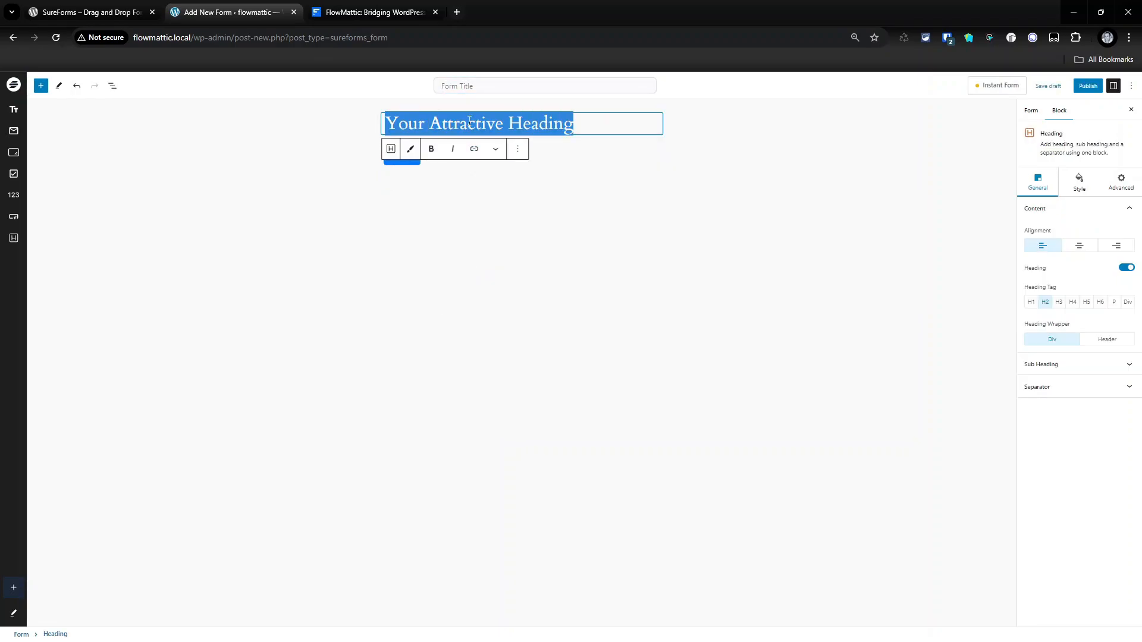
{"action": "type", "text": "Our Awe"}
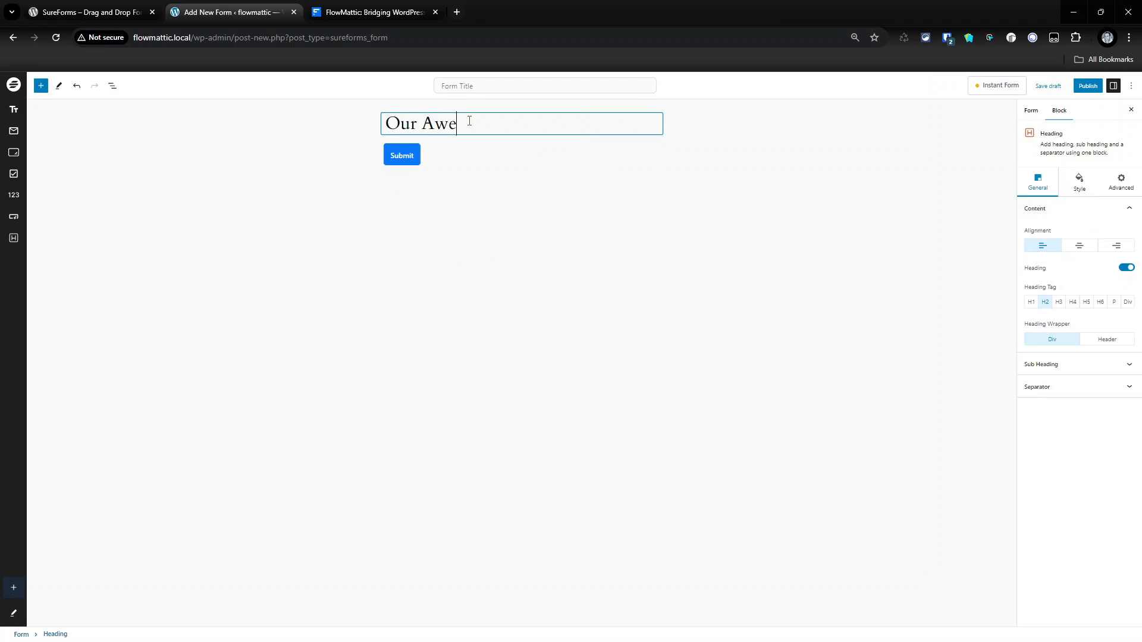
{"action": "type", "text": "some Newsletter"}
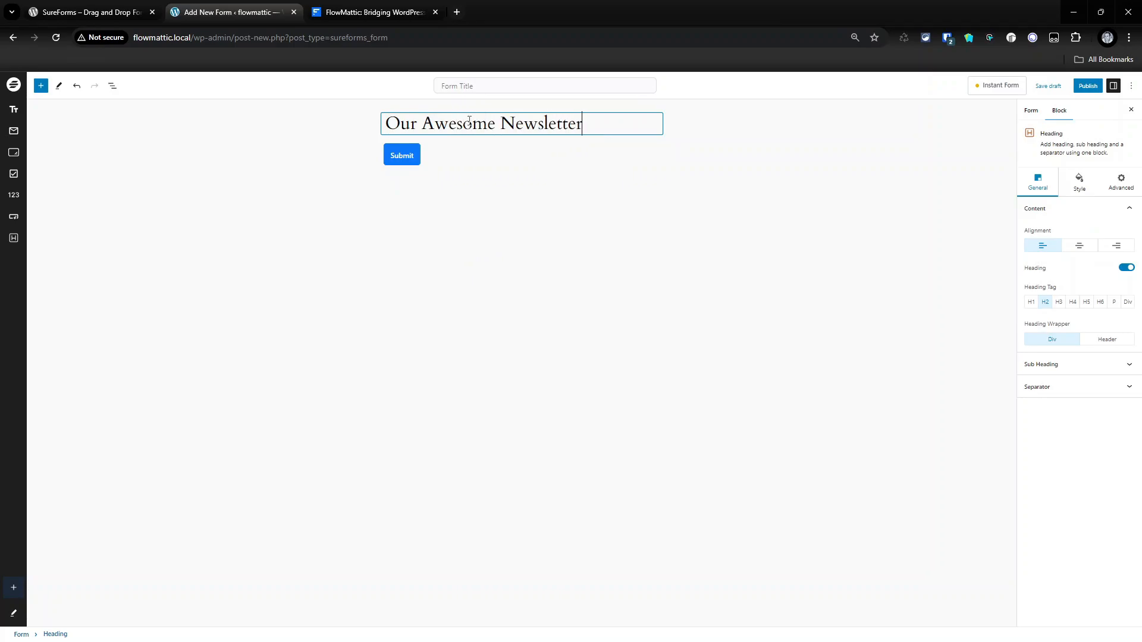
Set the heading's text color to the default gradient.
{"action": "left_click", "coordinate": [1090, 186]}
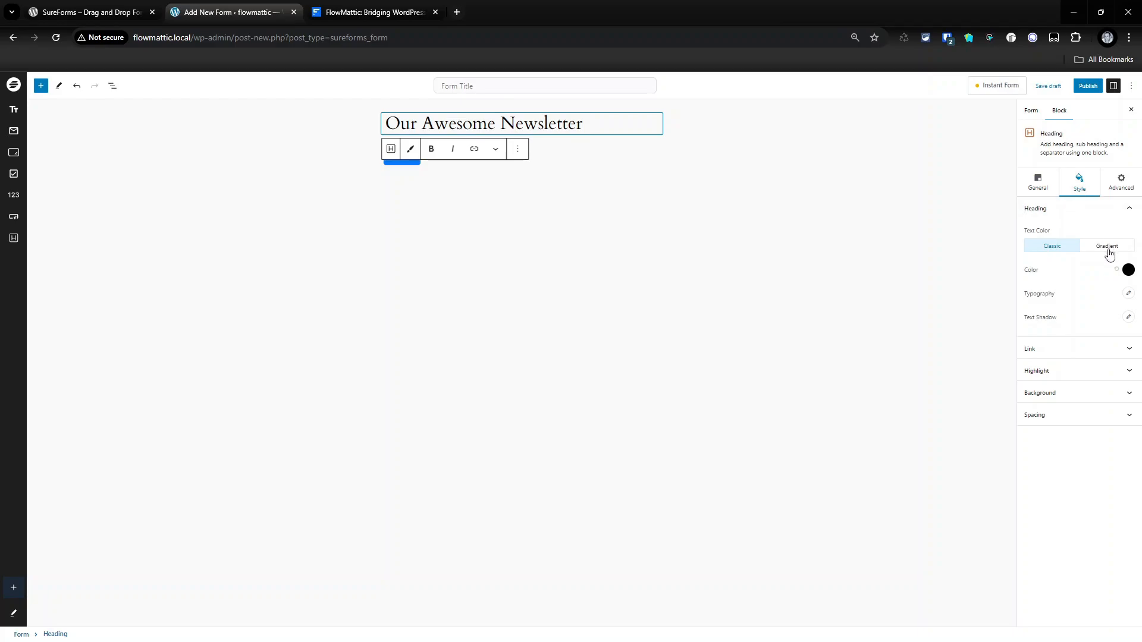
{"action": "left_click", "coordinate": [1110, 254]}
{"action": "left_click", "coordinate": [613, 163]}
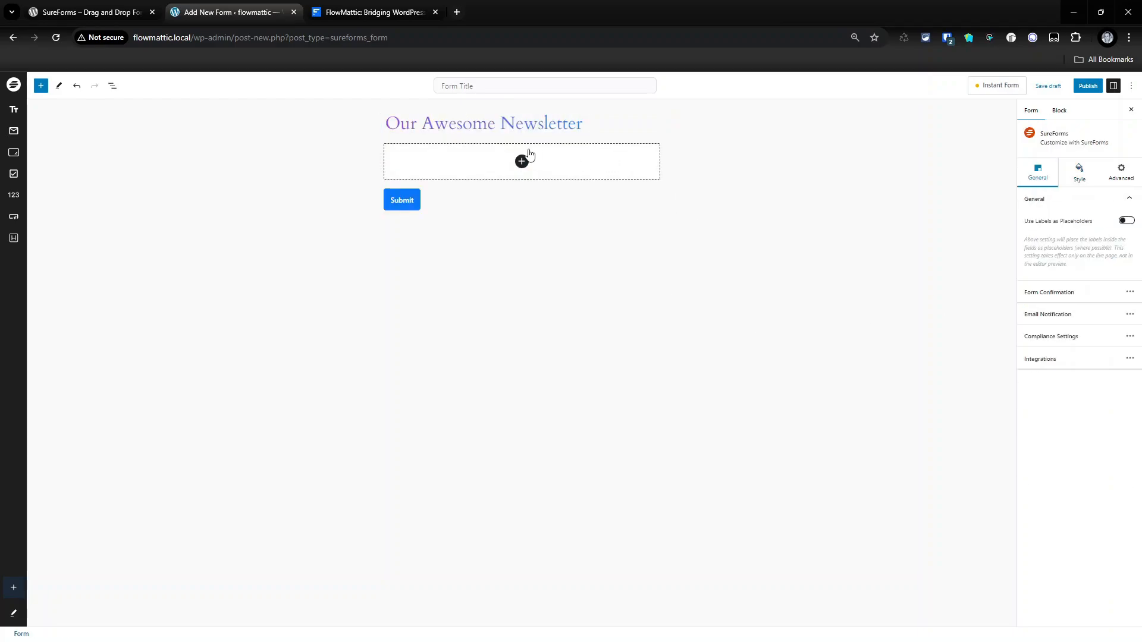
Add a text field below the heading and label it "Your Name".
{"action": "left_click", "coordinate": [522, 162]}
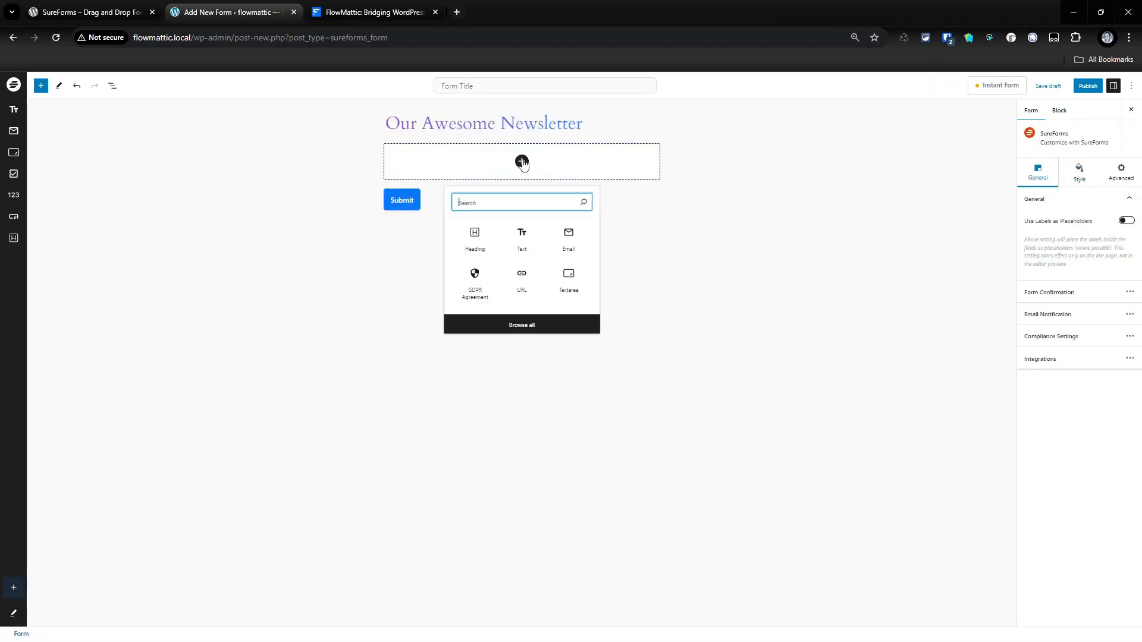
{"action": "left_click", "coordinate": [522, 238]}
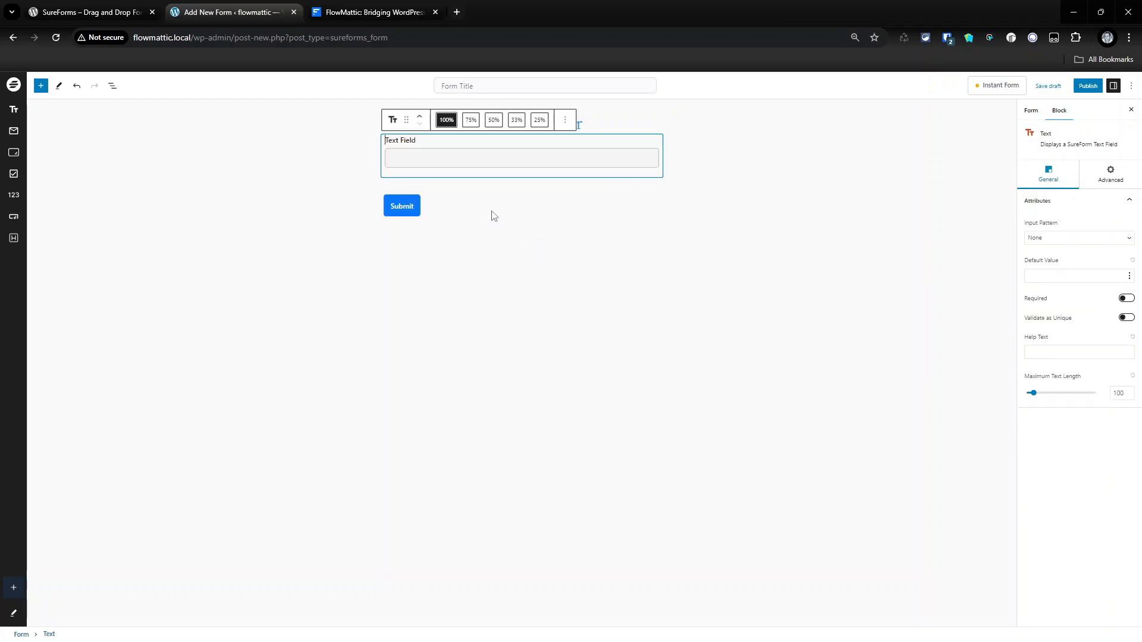
{"action": "triple_click", "coordinate": [399, 144]}
{"action": "type", "text": "Your Name"}
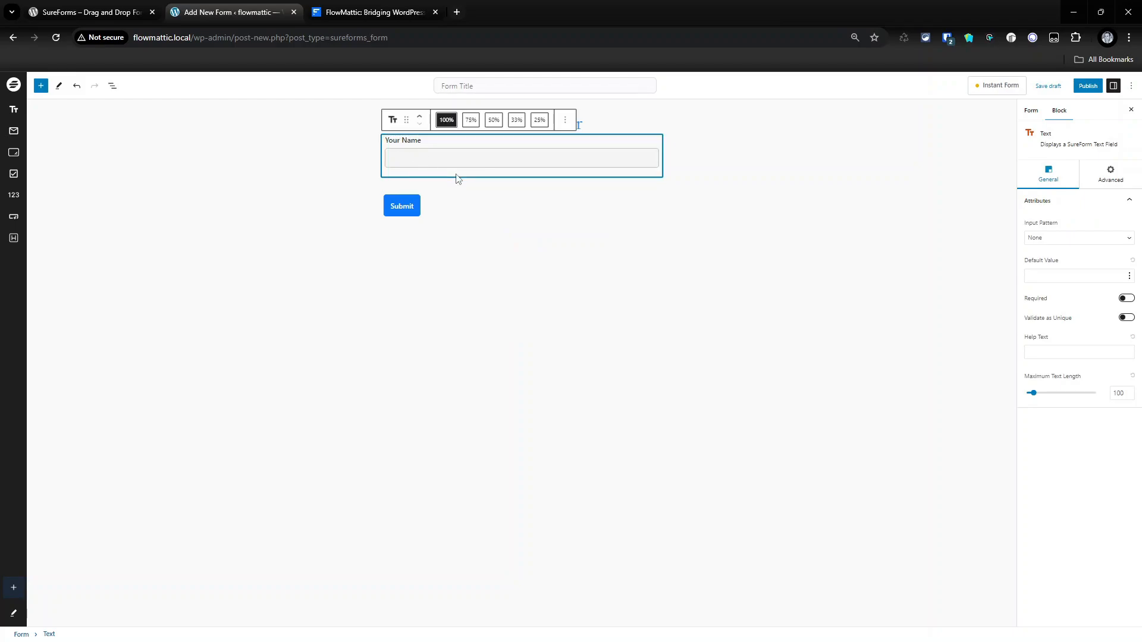
{"action": "left_click", "coordinate": [527, 216]}
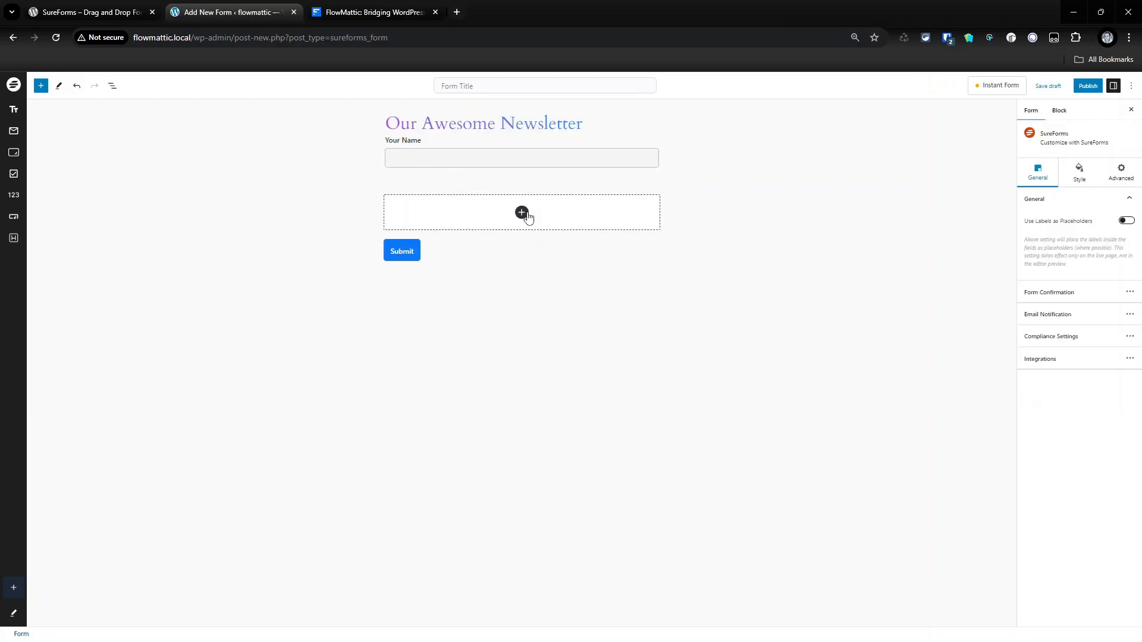
Add an email field below the name field.
{"action": "left_click", "coordinate": [522, 213]}
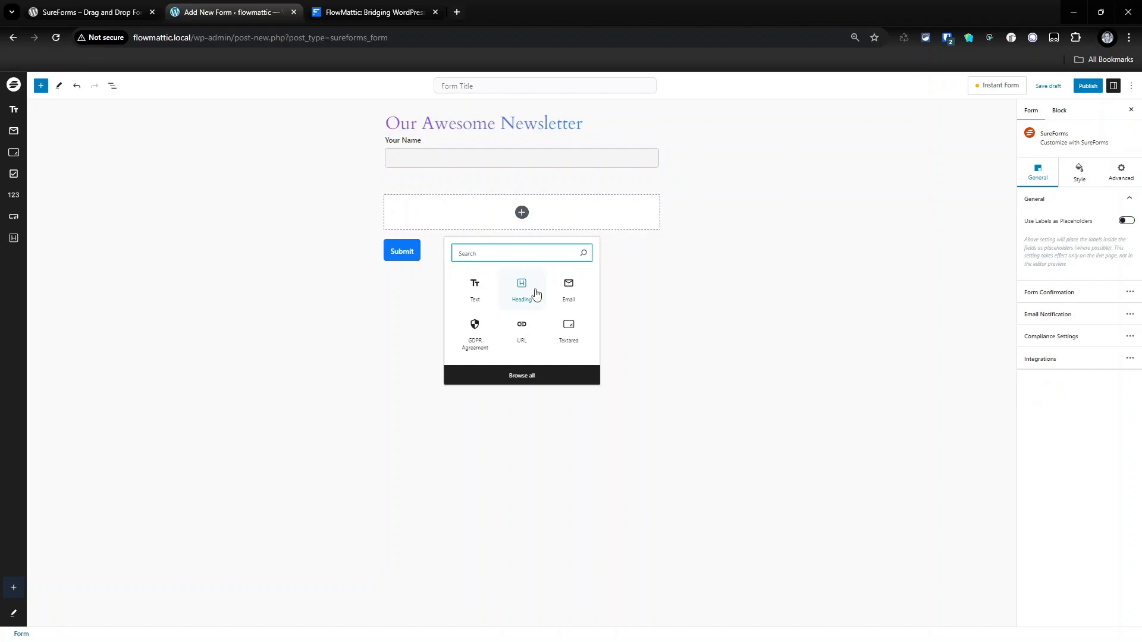
{"action": "left_click", "coordinate": [569, 290]}
{"action": "left_click", "coordinate": [635, 395]}
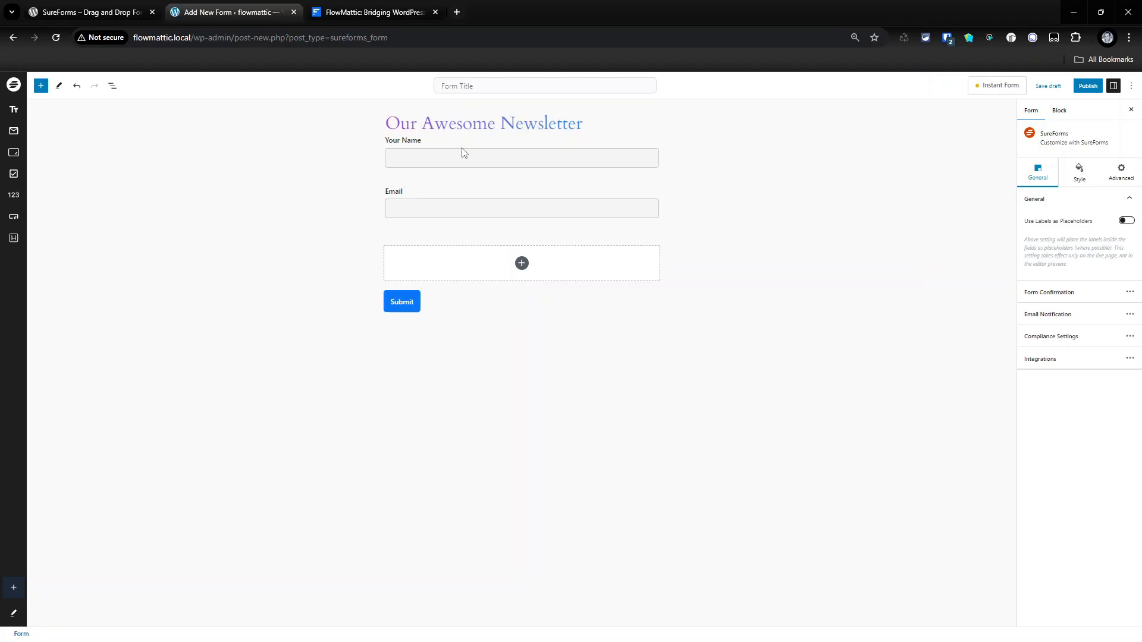
Check the form's integration options and publish the form without a title.
{"action": "left_click", "coordinate": [1073, 369]}
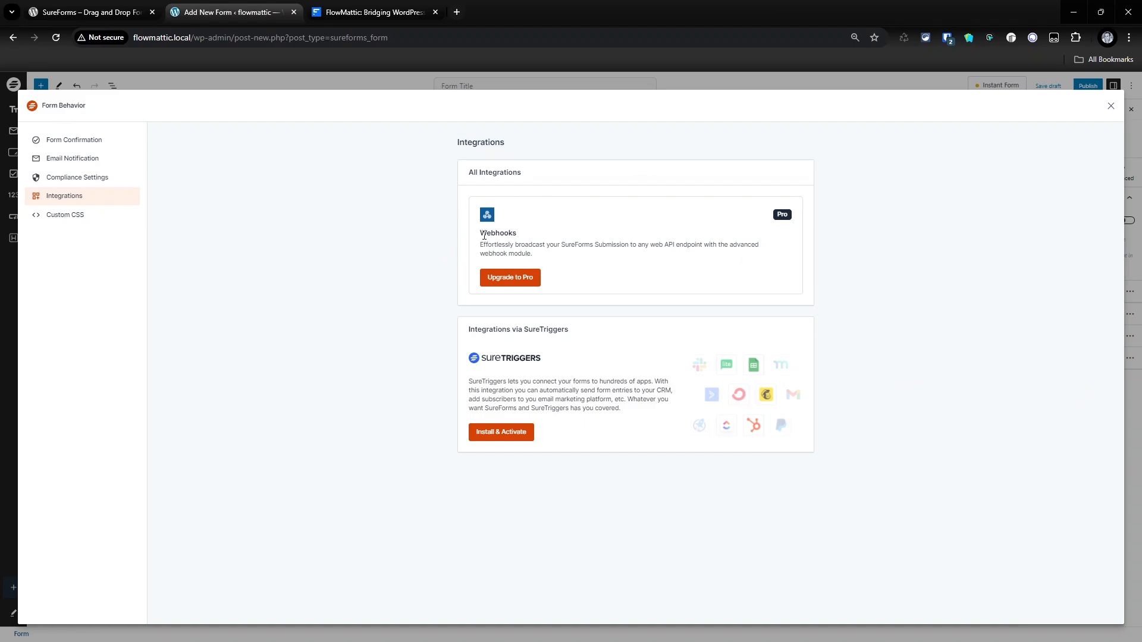
{"action": "left_click", "coordinate": [1111, 108]}
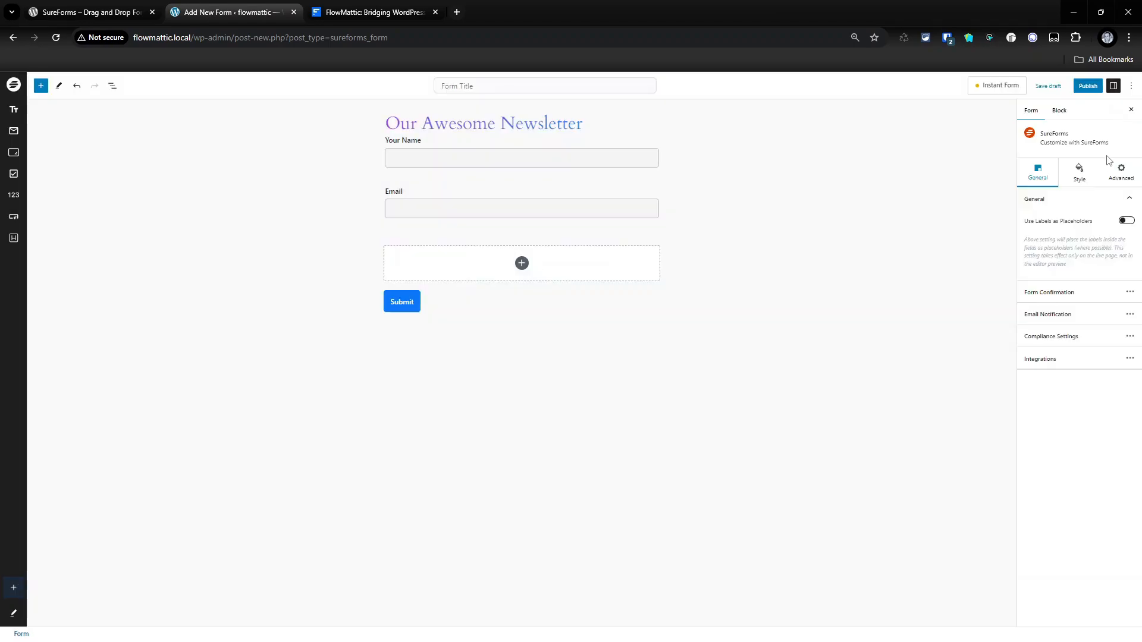
{"action": "left_click", "coordinate": [1089, 86]}
{"action": "left_click", "coordinate": [1048, 85]}
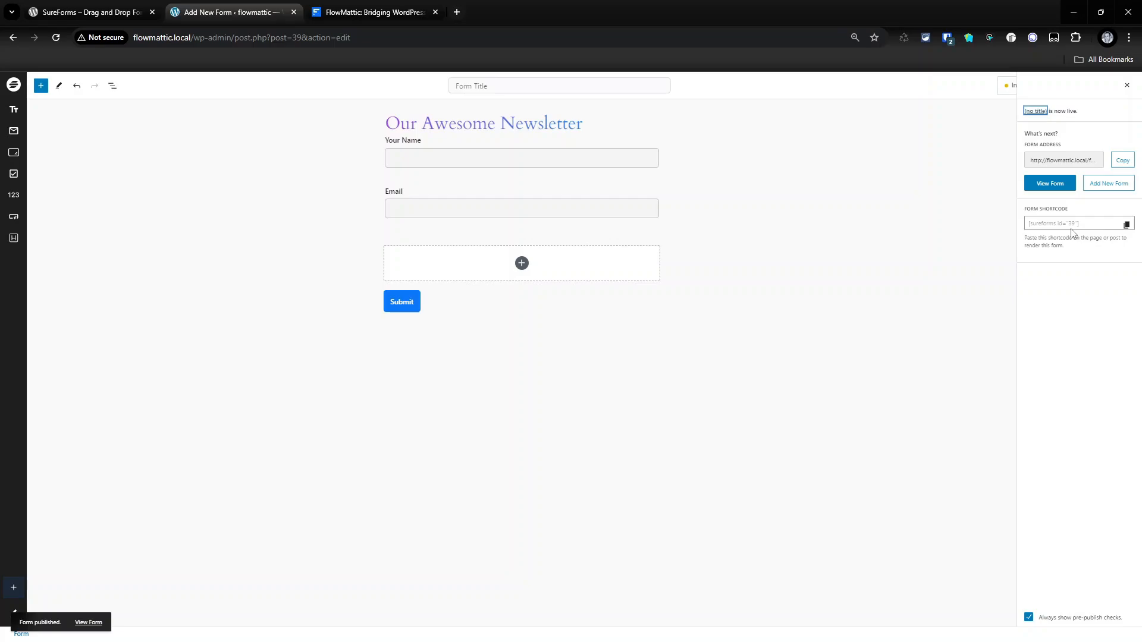
{"action": "left_click", "coordinate": [1127, 85]}
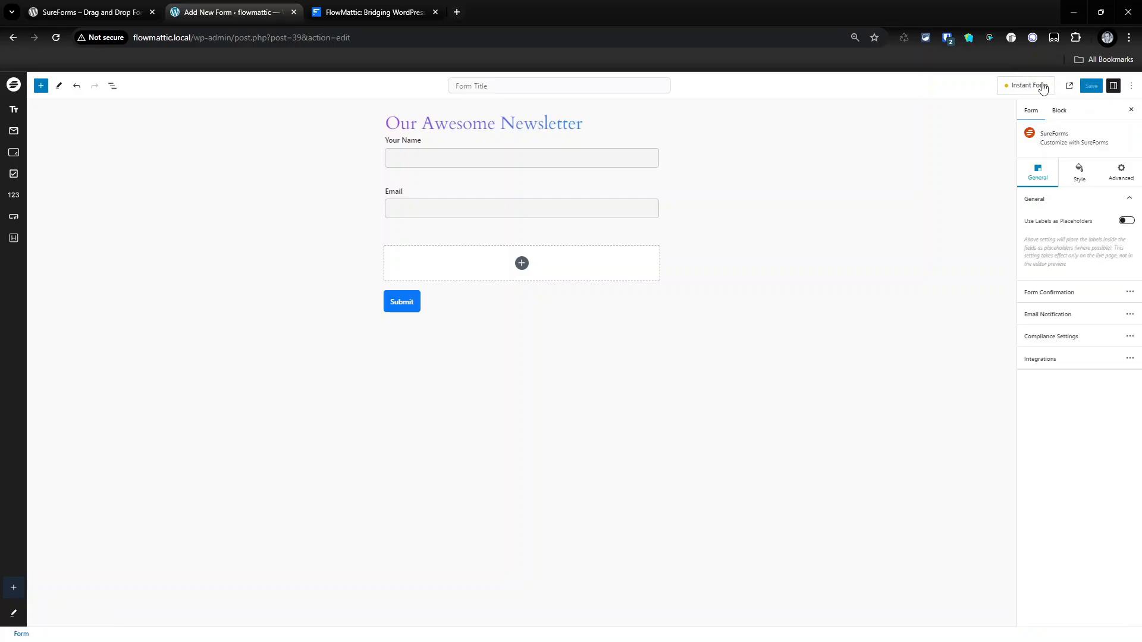
Enable Instant Form, clear its banner background color and save the form.
{"action": "left_click", "coordinate": [1043, 87]}
{"action": "left_click", "coordinate": [1040, 109]}
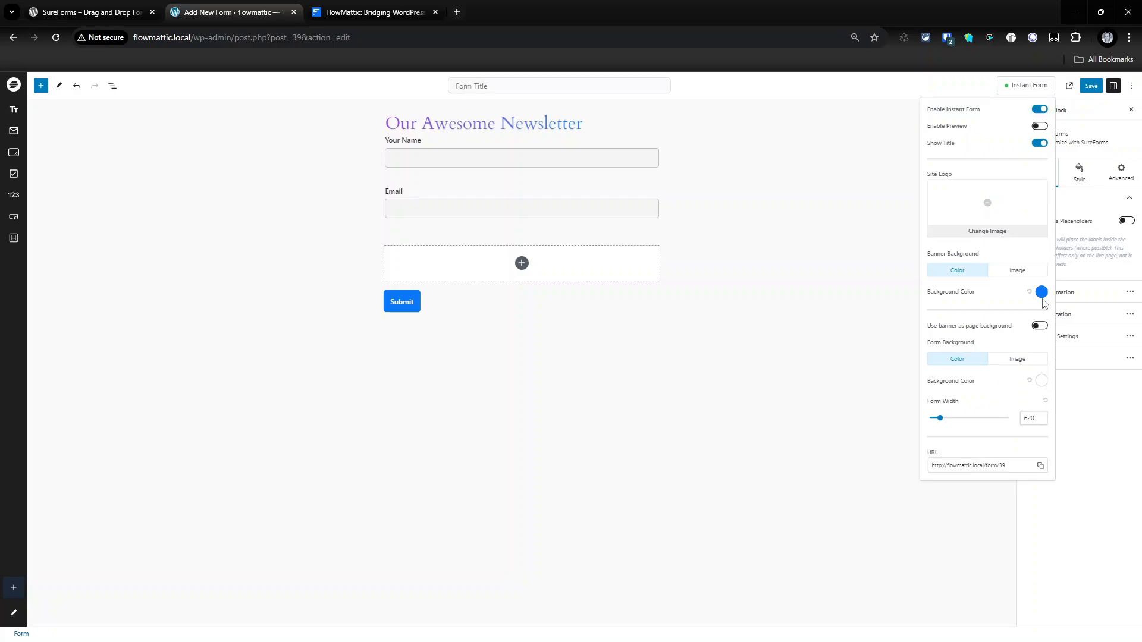
{"action": "left_click", "coordinate": [1042, 301]}
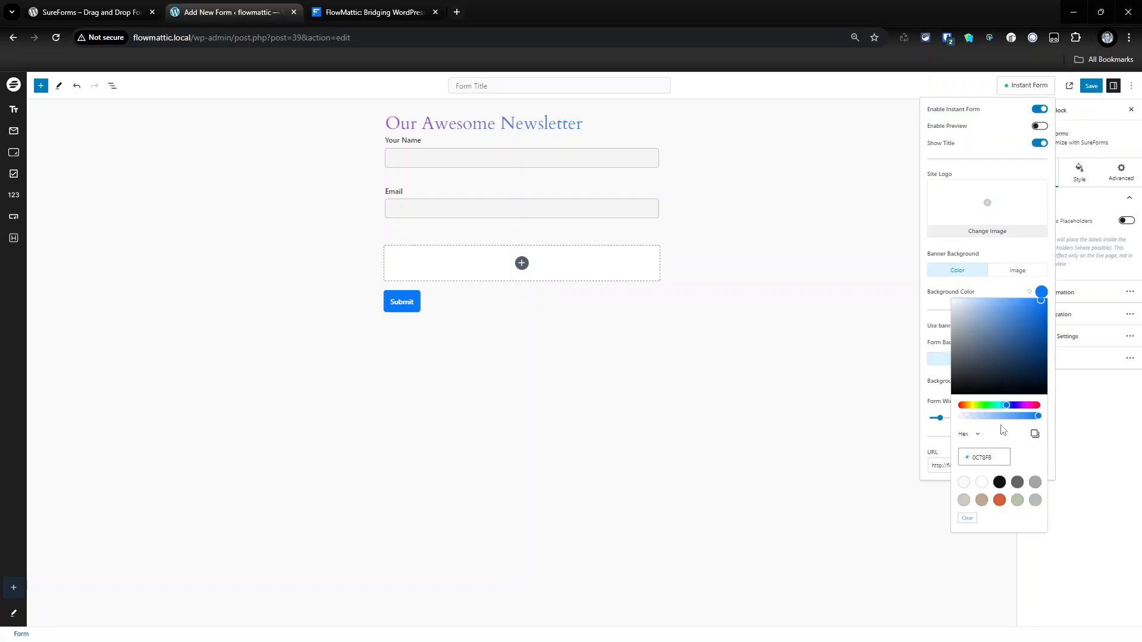
{"action": "left_click", "coordinate": [966, 519]}
{"action": "left_click", "coordinate": [1091, 86]}
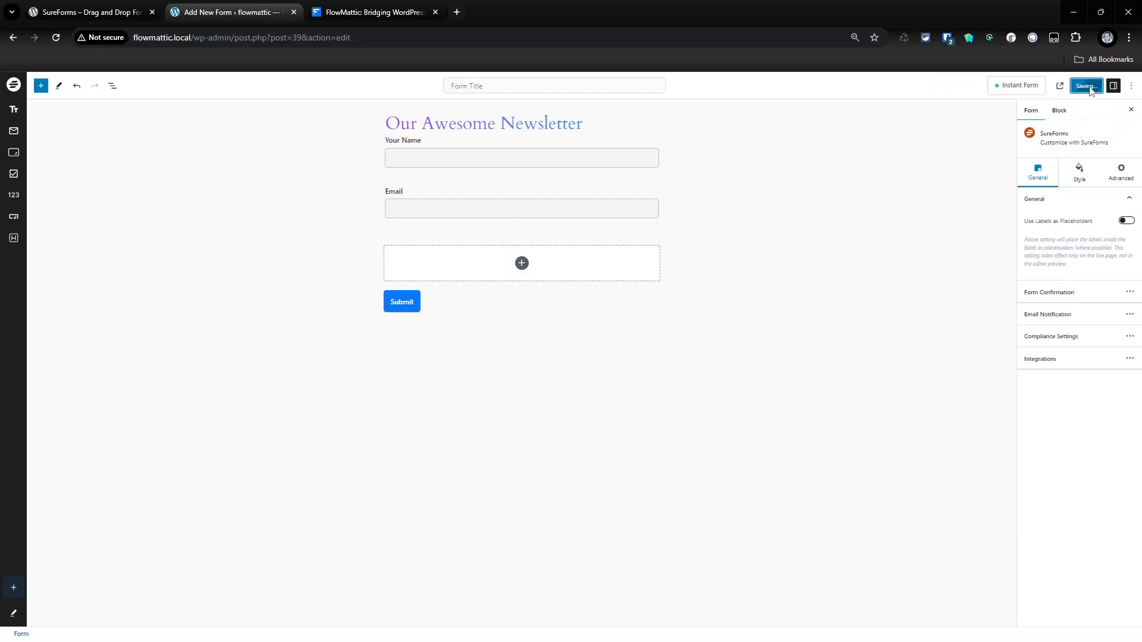
View the published form on the live site and check the form ID in its URL.
{"action": "left_click", "coordinate": [1069, 88]}
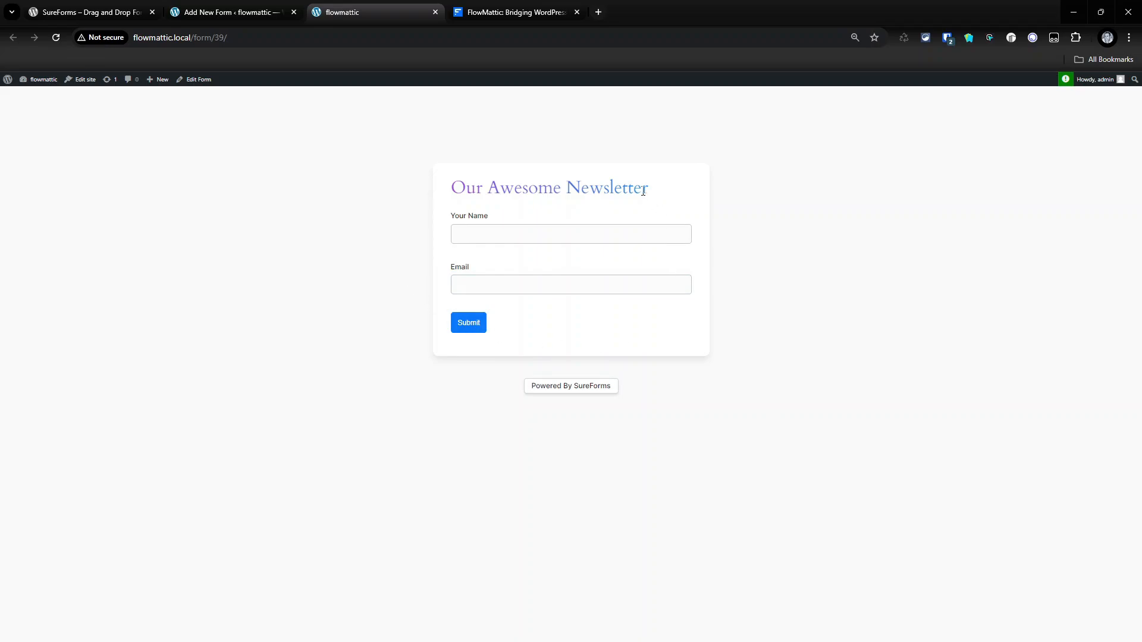
{"action": "left_click_drag", "start_coordinate": [215, 43], "coordinate": [222, 44]}
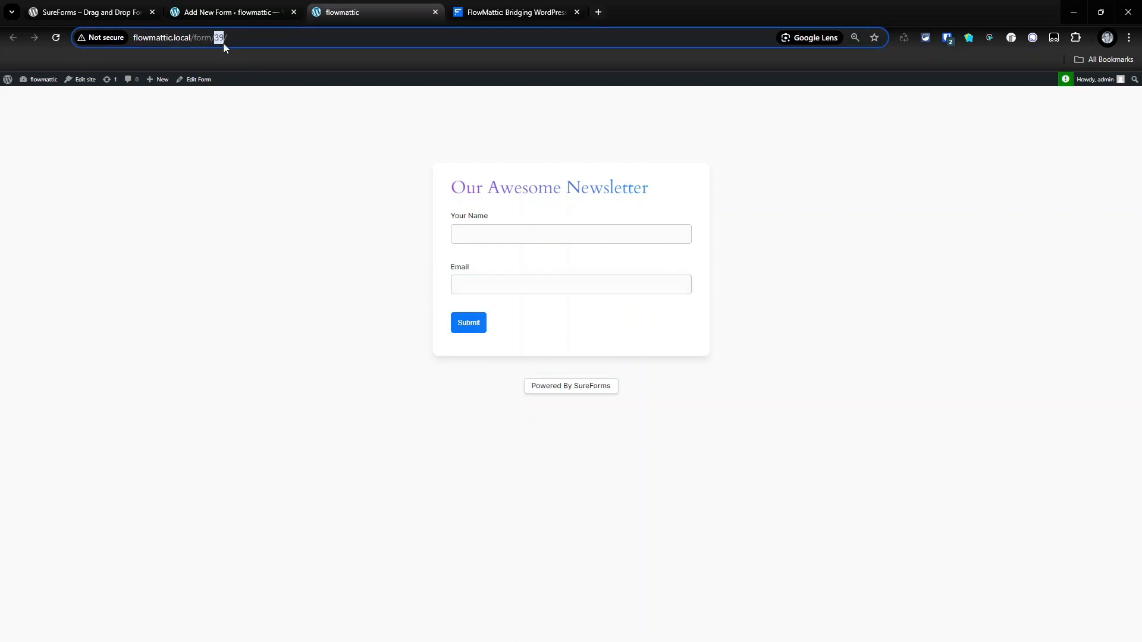
{"action": "left_click", "coordinate": [308, 373]}
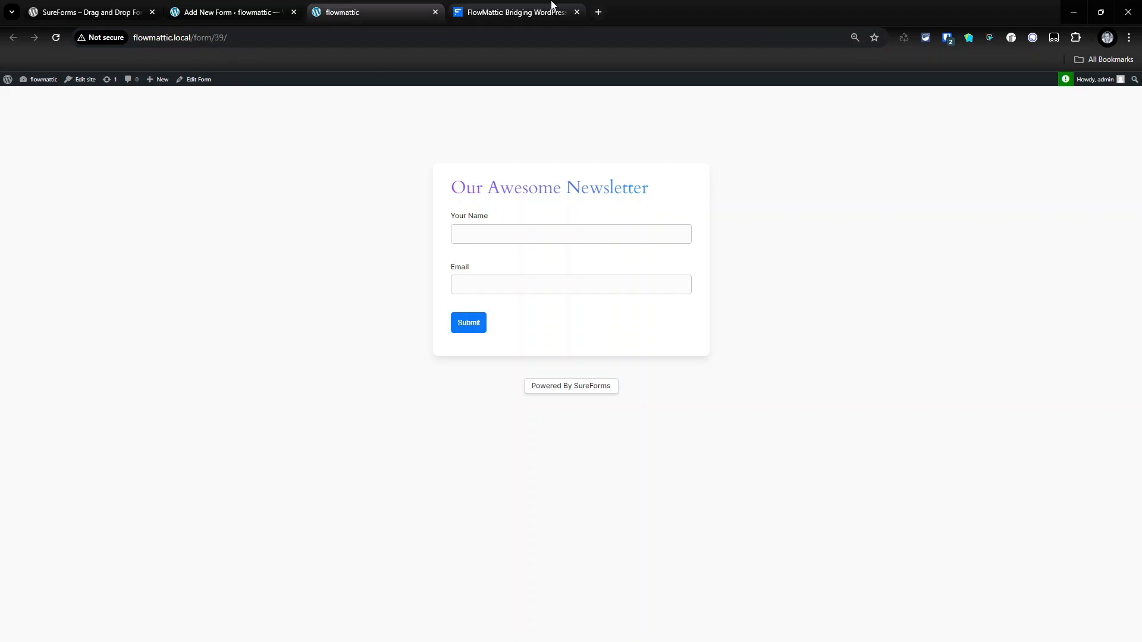
{"action": "left_click", "coordinate": [237, 11]}
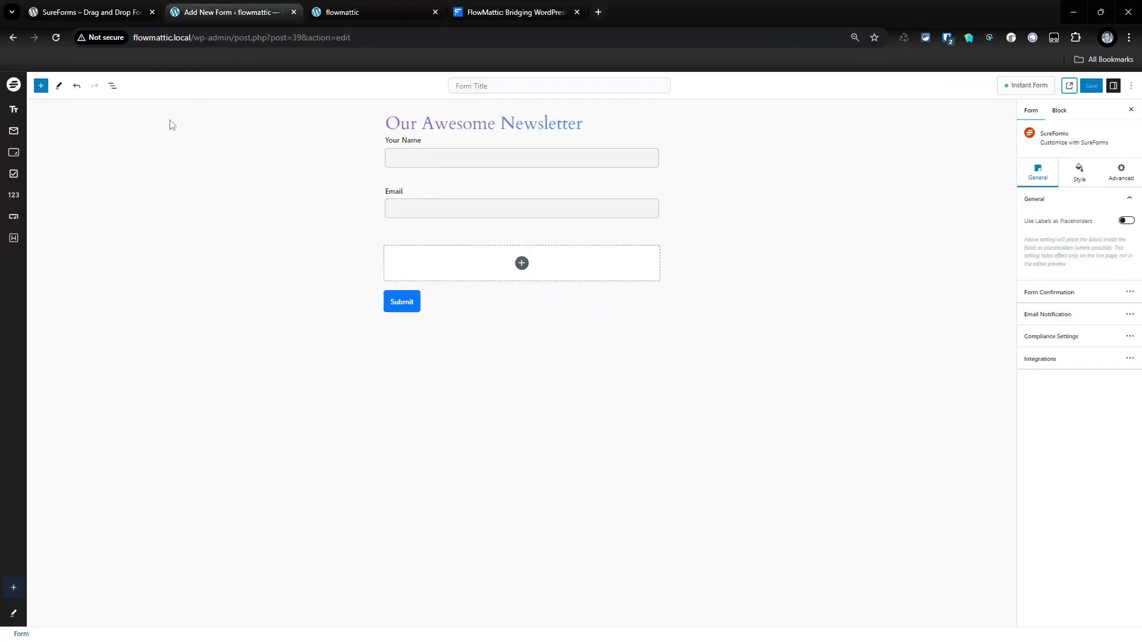
{"action": "left_click", "coordinate": [388, 7]}
Go to FlowMattic's integrations from the WordPress dashboard, search for "fluent" and install the FluentCRM integration.
{"action": "left_click", "coordinate": [44, 80]}
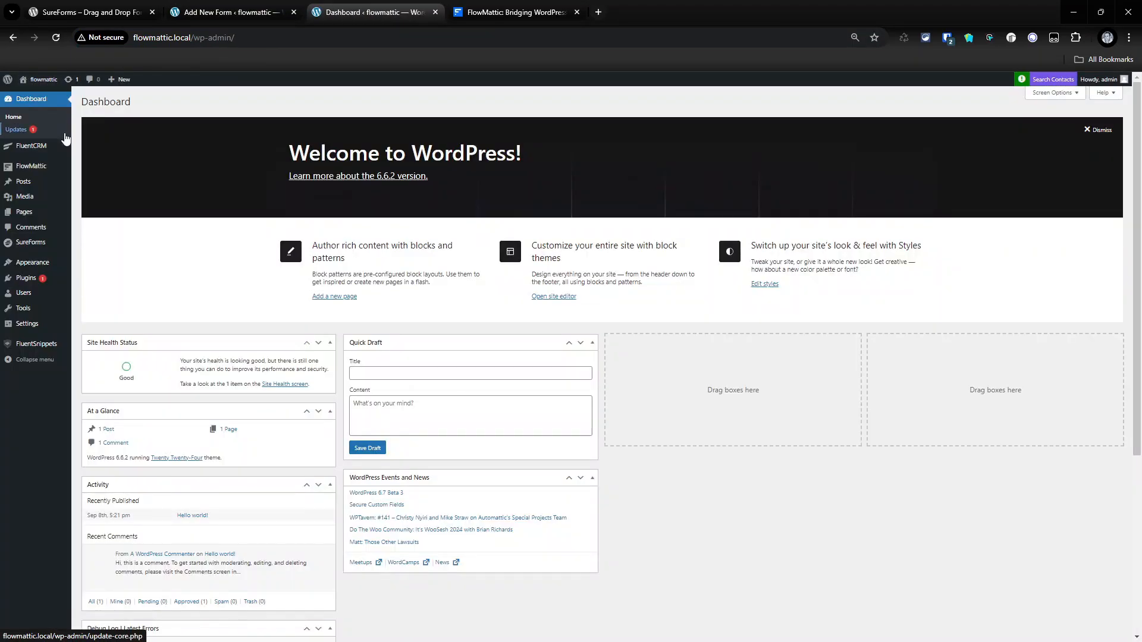
{"action": "left_click", "coordinate": [24, 172]}
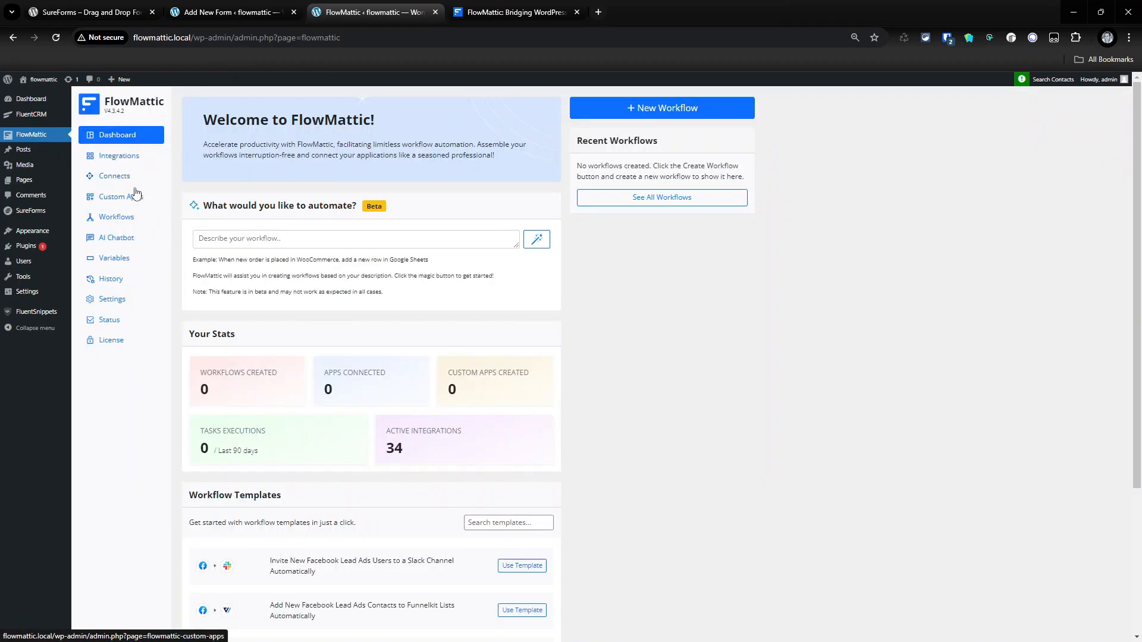
{"action": "left_click", "coordinate": [121, 156]}
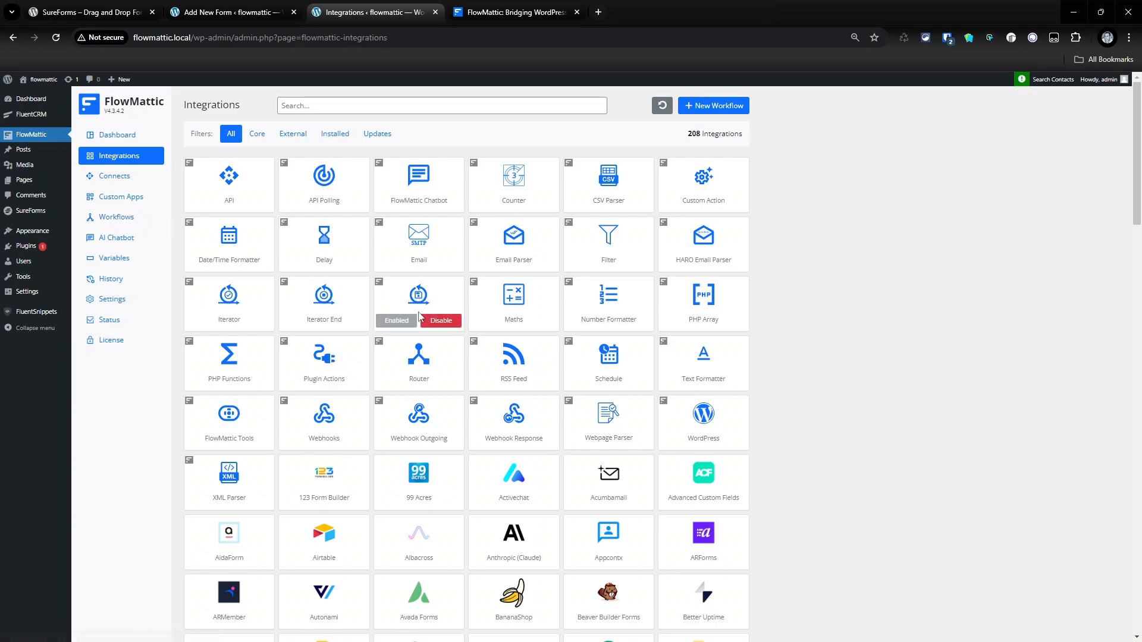
{"action": "scroll", "coordinate": [452, 333], "scroll_direction": "down", "scroll_amount": 2}
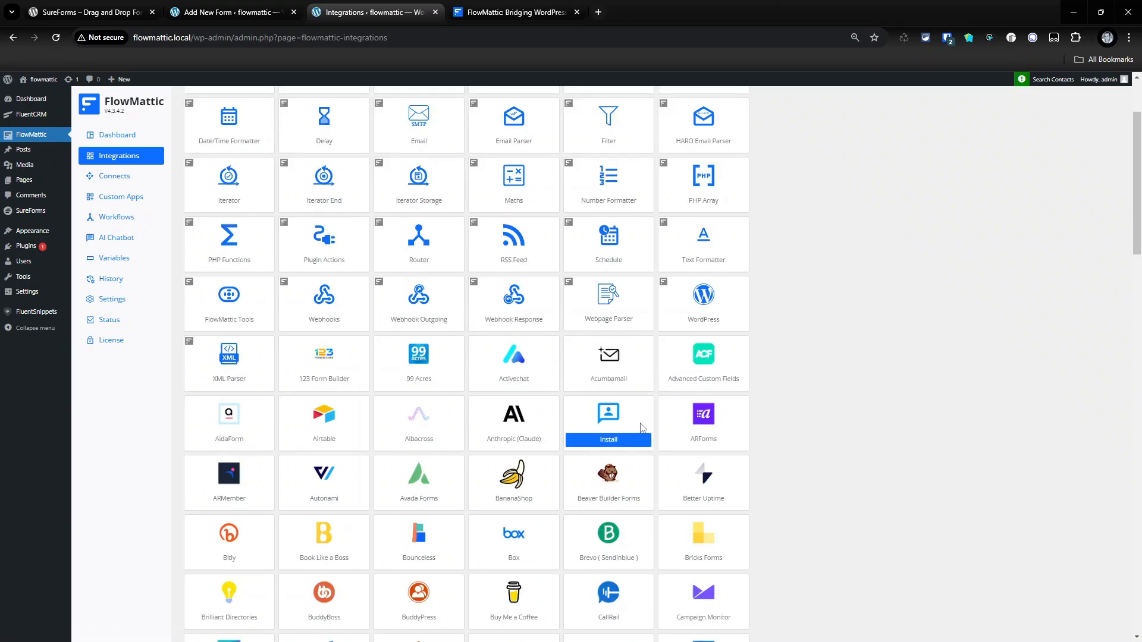
{"action": "scroll", "coordinate": [643, 428], "scroll_direction": "down", "scroll_amount": 3}
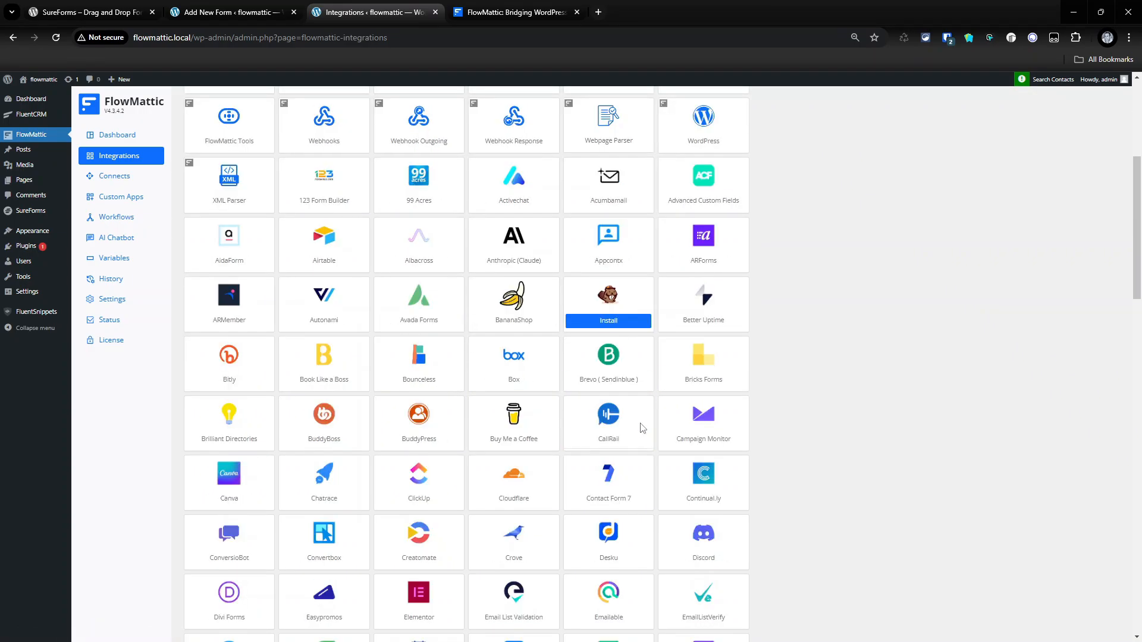
{"action": "scroll", "coordinate": [639, 428], "scroll_direction": "up", "scroll_amount": 5}
{"action": "left_click", "coordinate": [363, 107]}
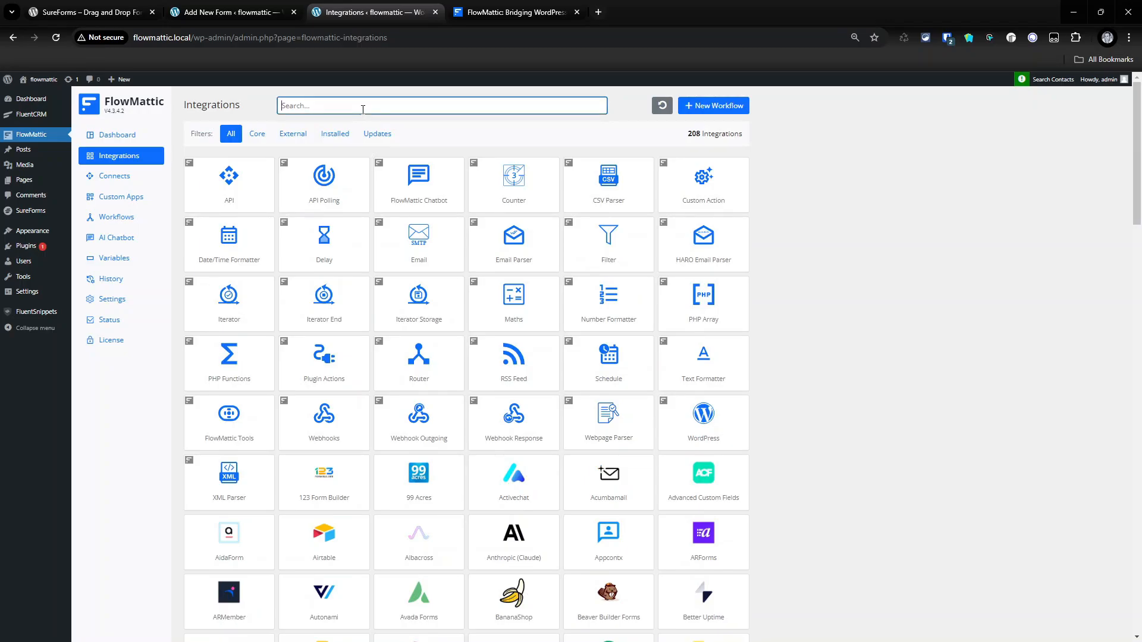
{"action": "type", "text": "fluent"}
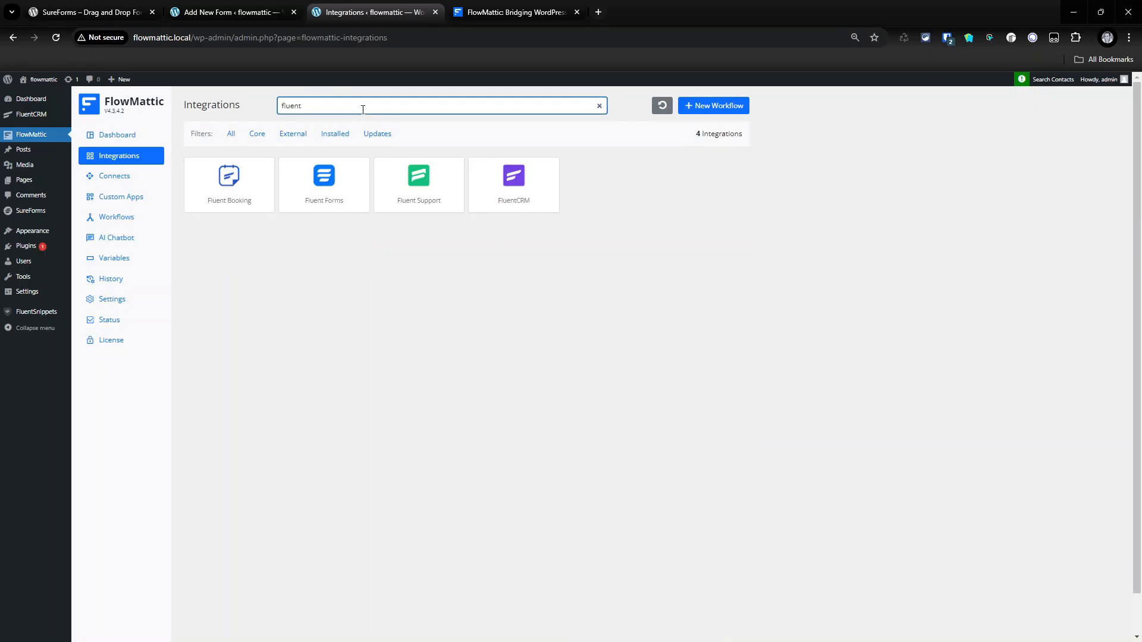
{"action": "left_click", "coordinate": [523, 202]}
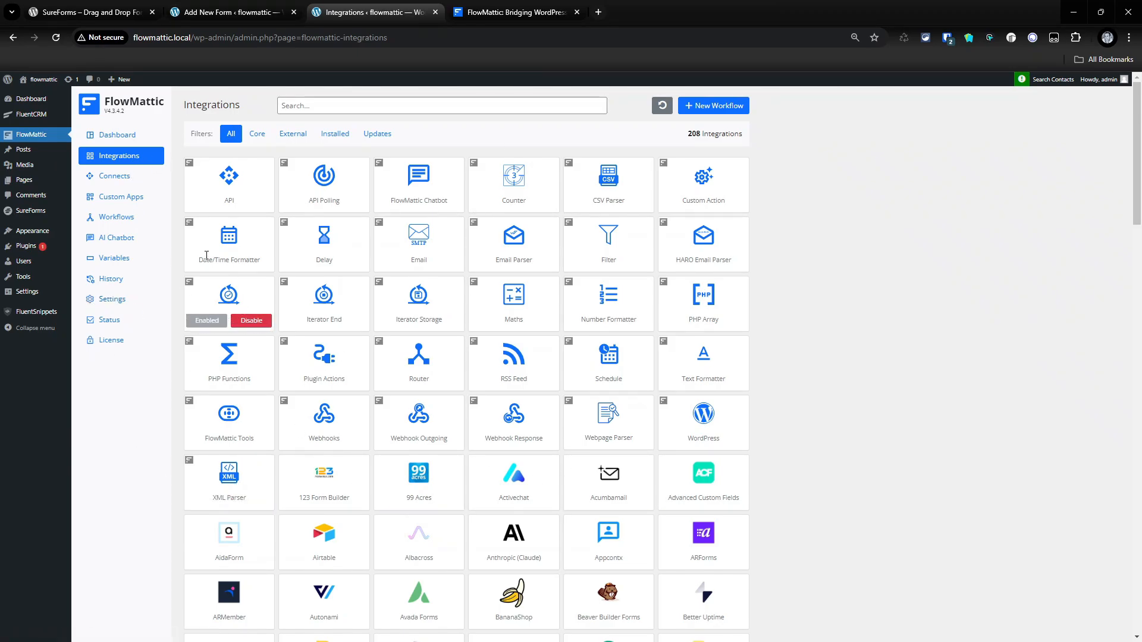
Create a new FlowMattic workflow with a Webhook trigger and copy its webhook URL.
{"action": "left_click", "coordinate": [122, 218]}
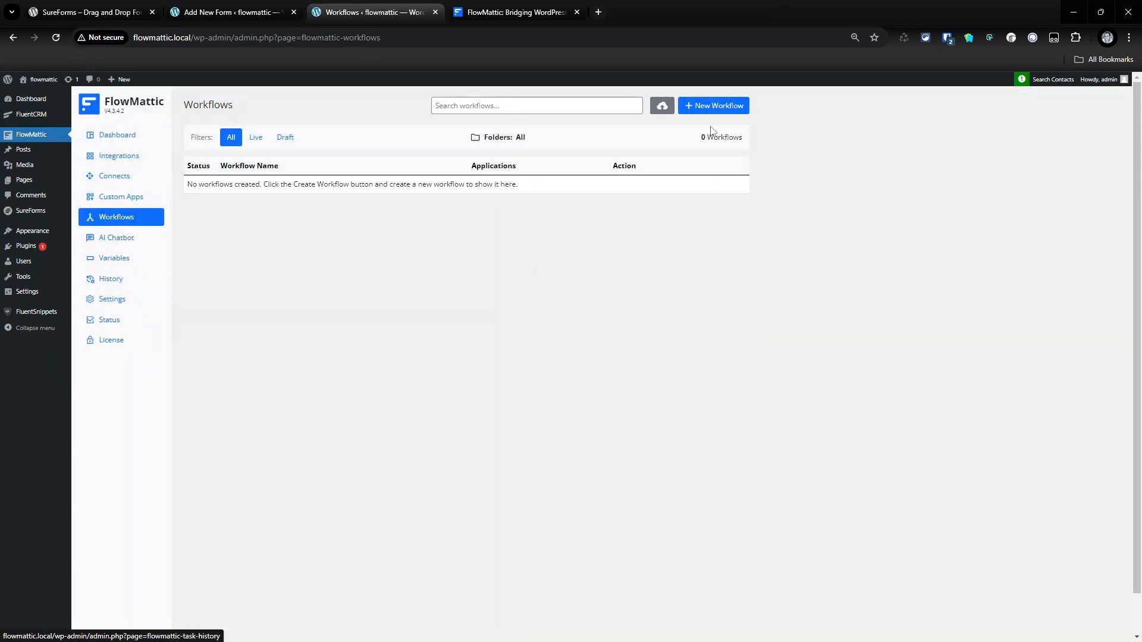
{"action": "left_click", "coordinate": [706, 108]}
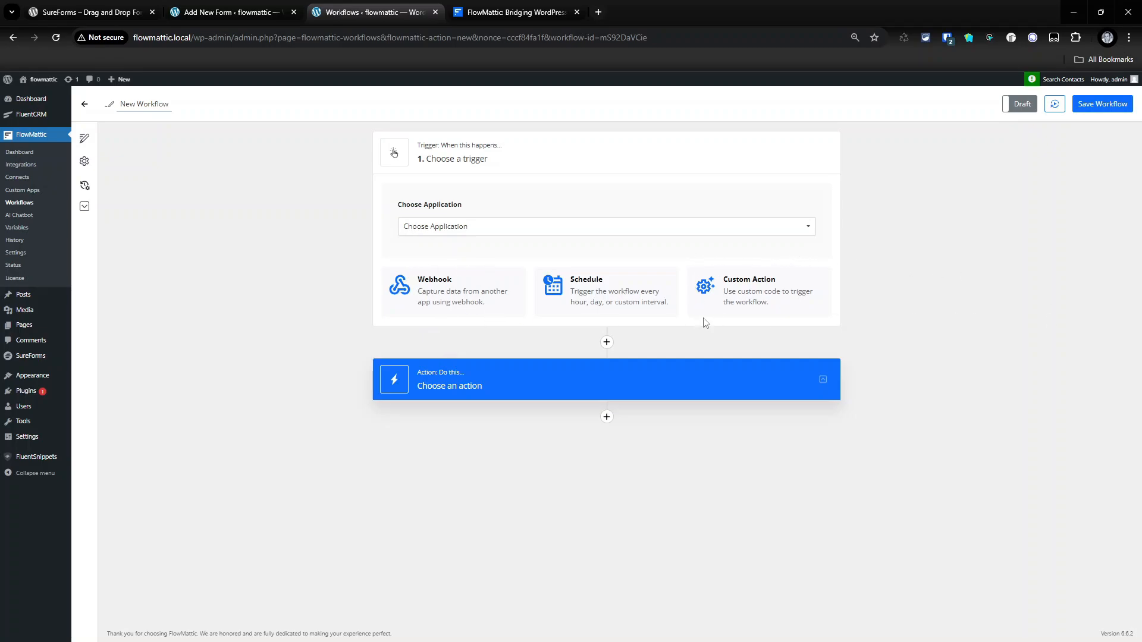
{"action": "left_click", "coordinate": [433, 277]}
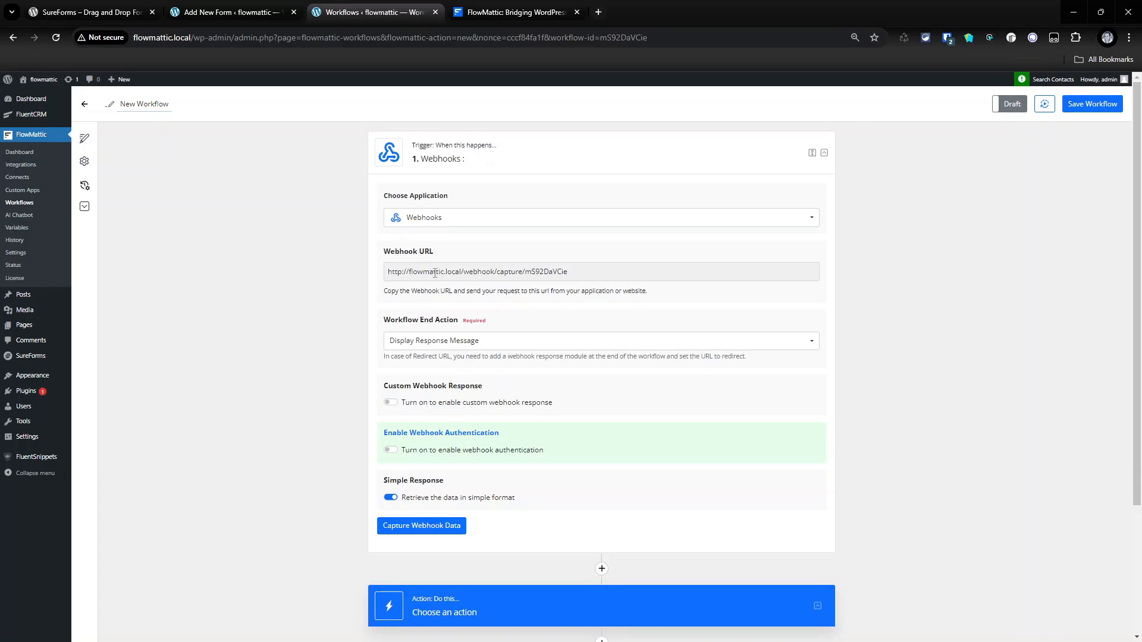
{"action": "left_click", "coordinate": [651, 273]}
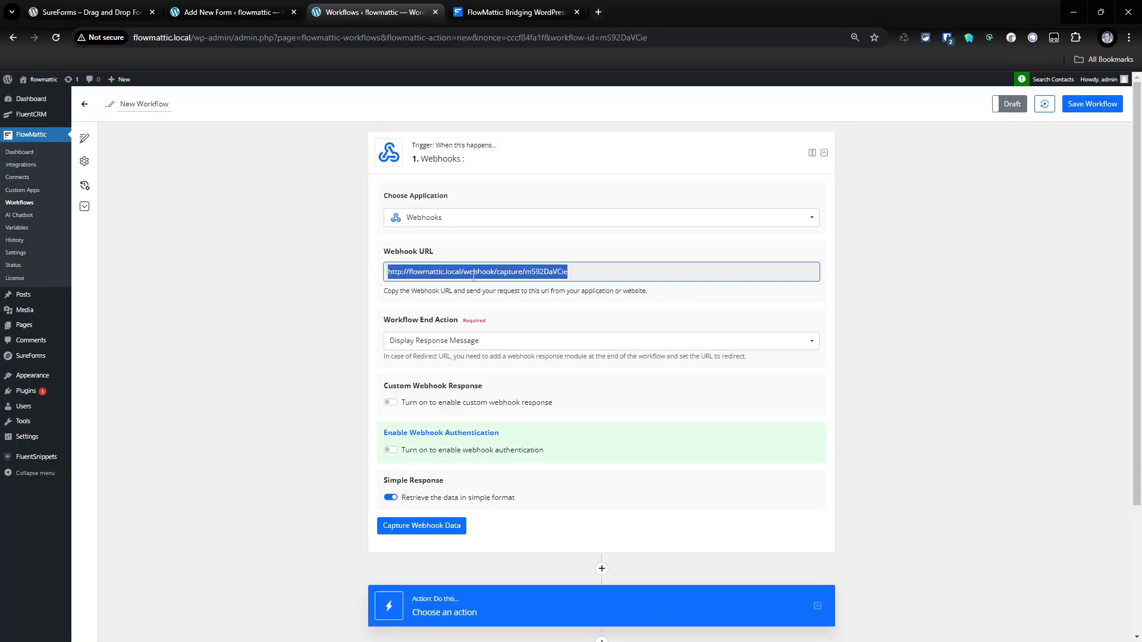
{"action": "right_click", "coordinate": [474, 276]}
{"action": "left_click", "coordinate": [488, 293]}
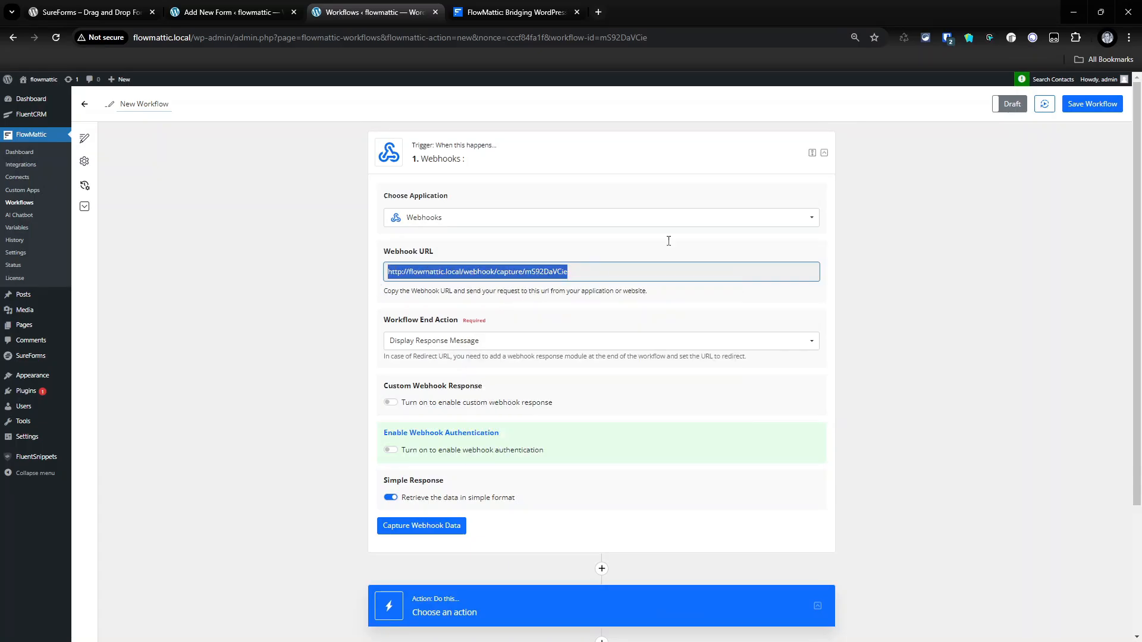
Save the workflow, switch its status from Draft to Live and save it again.
{"action": "left_click", "coordinate": [1094, 105]}
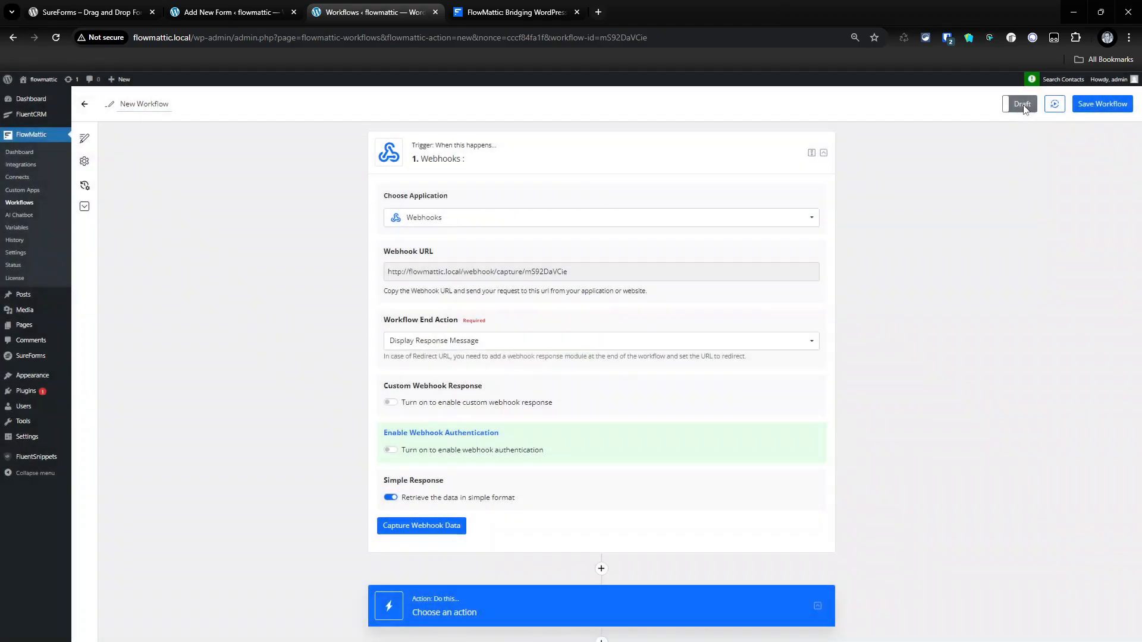
{"action": "left_click", "coordinate": [1019, 104]}
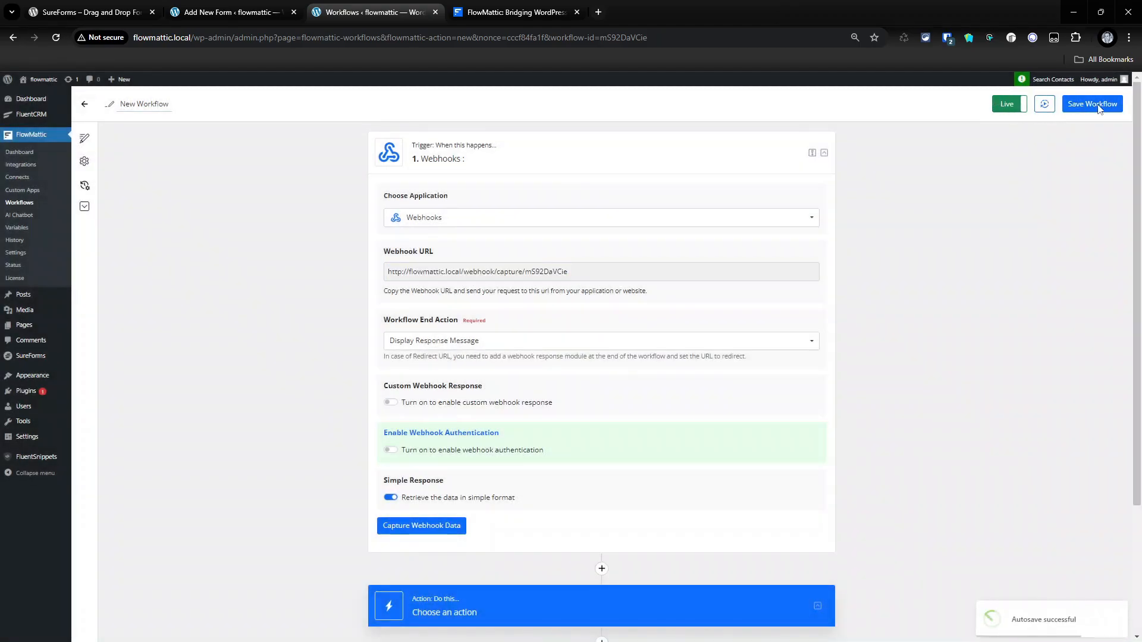
{"action": "left_click", "coordinate": [1093, 111]}
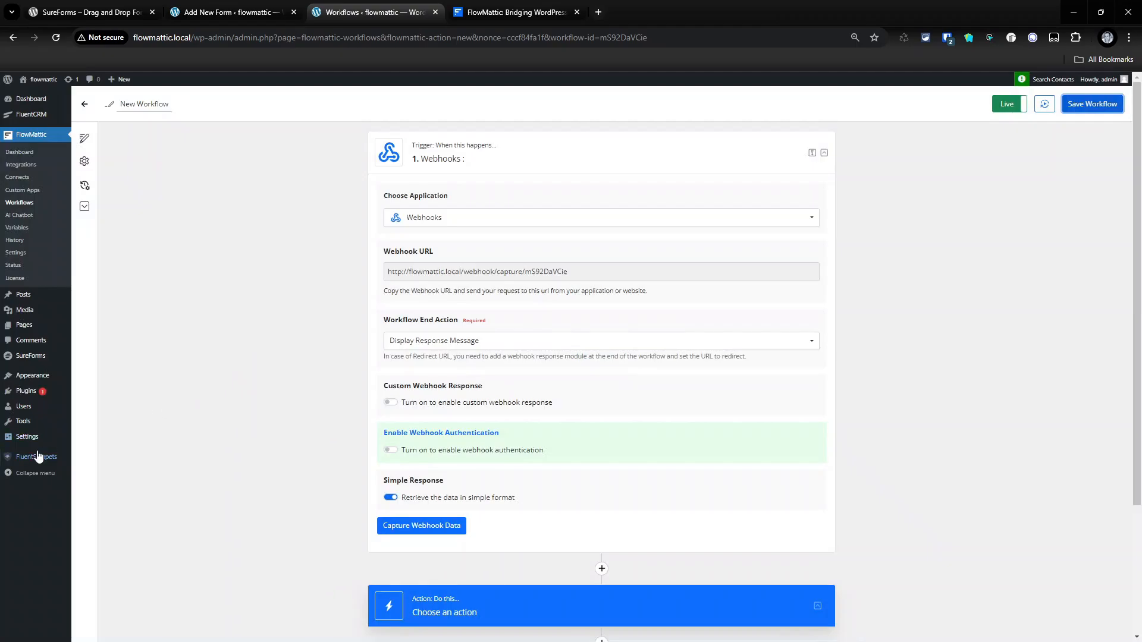
Open FluentSnippets in a new browser tab and publish the debrand-my-instant-form snippet.
{"action": "right_click", "coordinate": [37, 457]}
{"action": "left_click", "coordinate": [102, 464]}
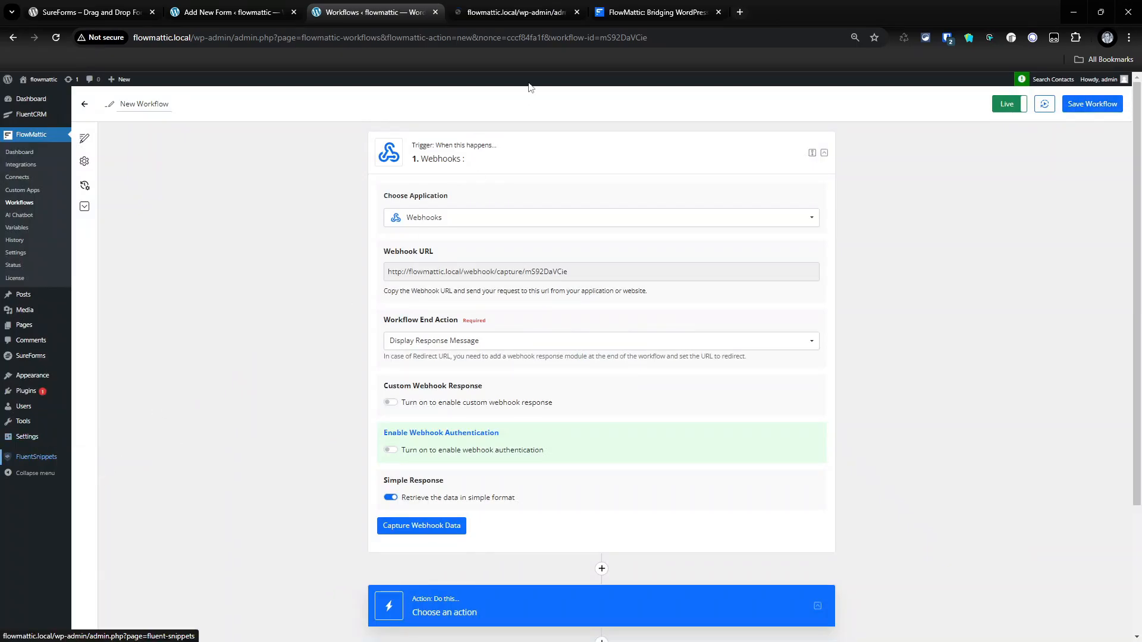
{"action": "left_click", "coordinate": [487, 6]}
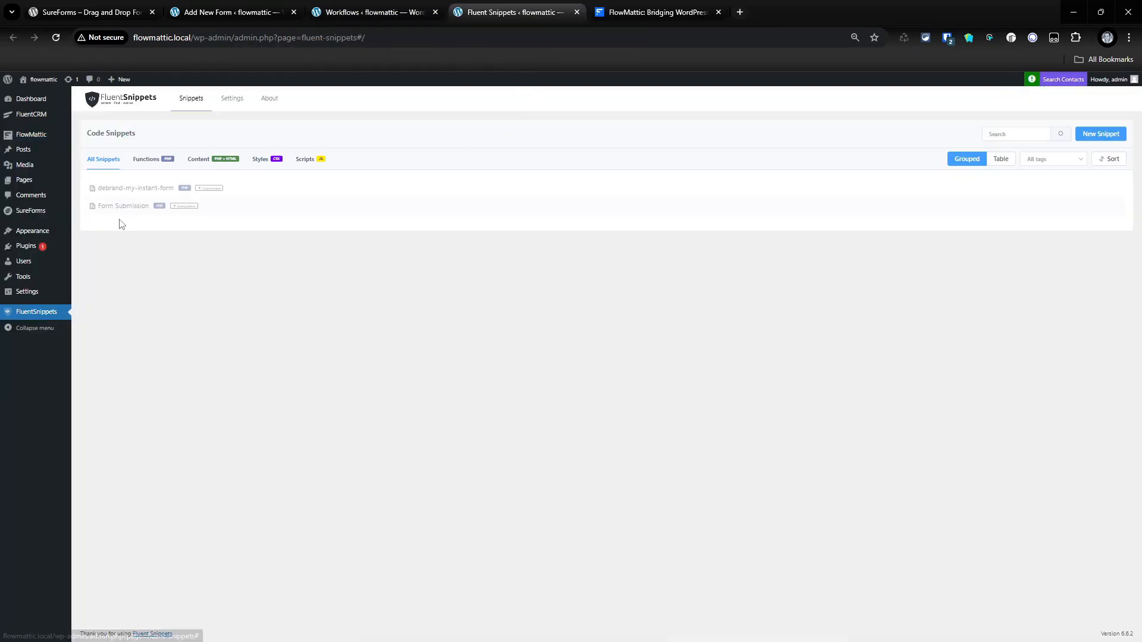
{"action": "left_click", "coordinate": [1098, 188]}
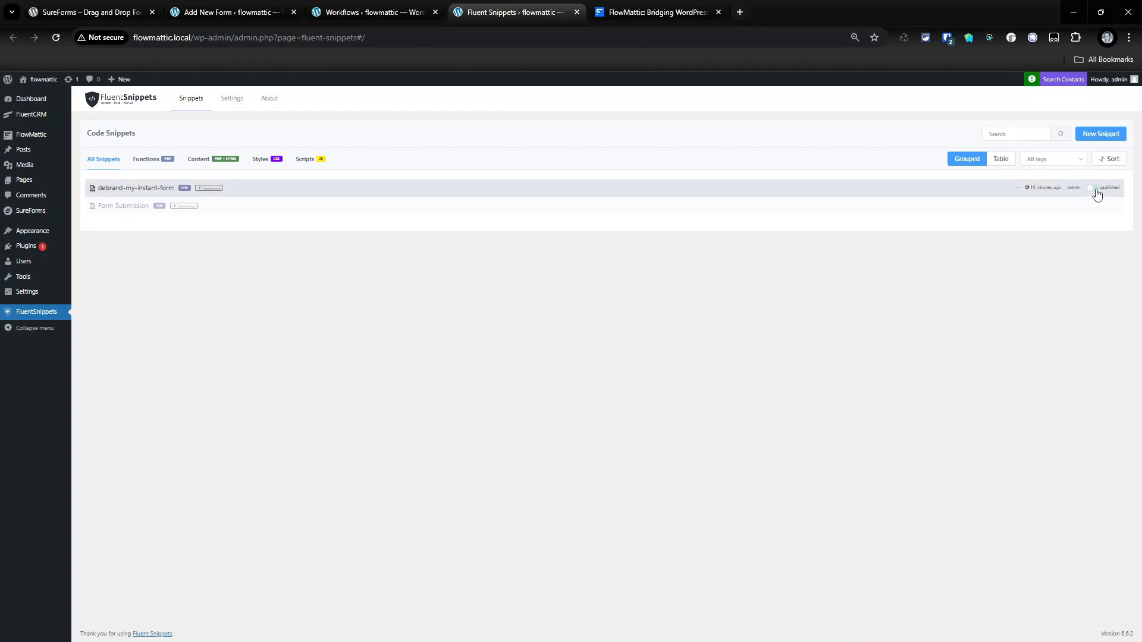
In the Form Submission snippet, replace the CUSTOM_WEBHOOK_URL value with the copied workflow webhook URL.
{"action": "left_click", "coordinate": [109, 208]}
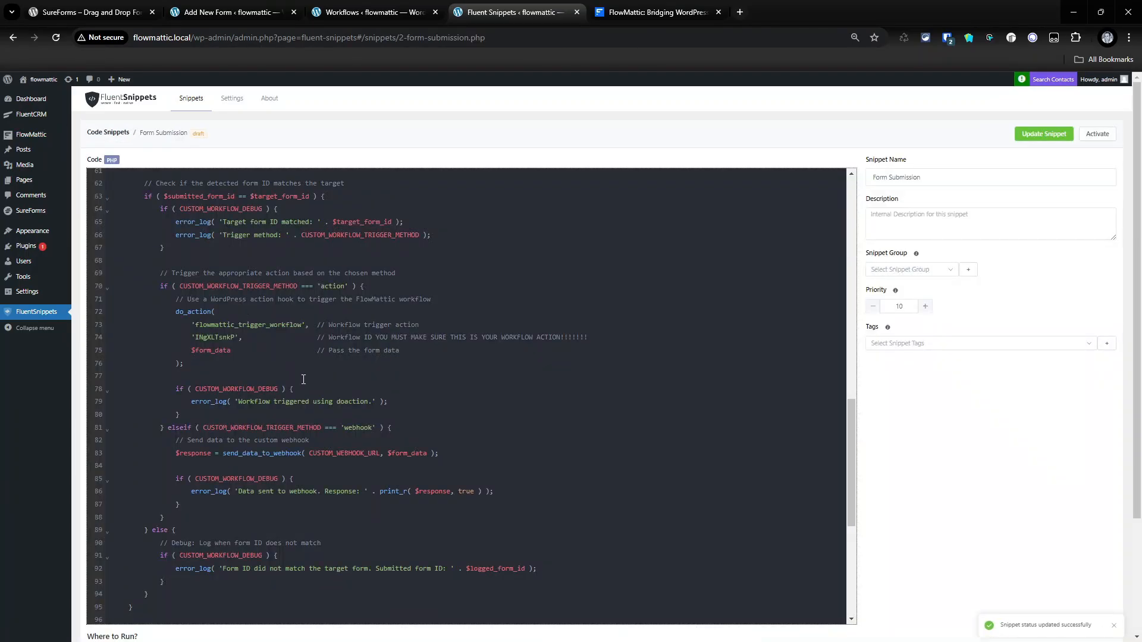
{"action": "scroll", "coordinate": [304, 379], "scroll_direction": "up", "scroll_amount": 20}
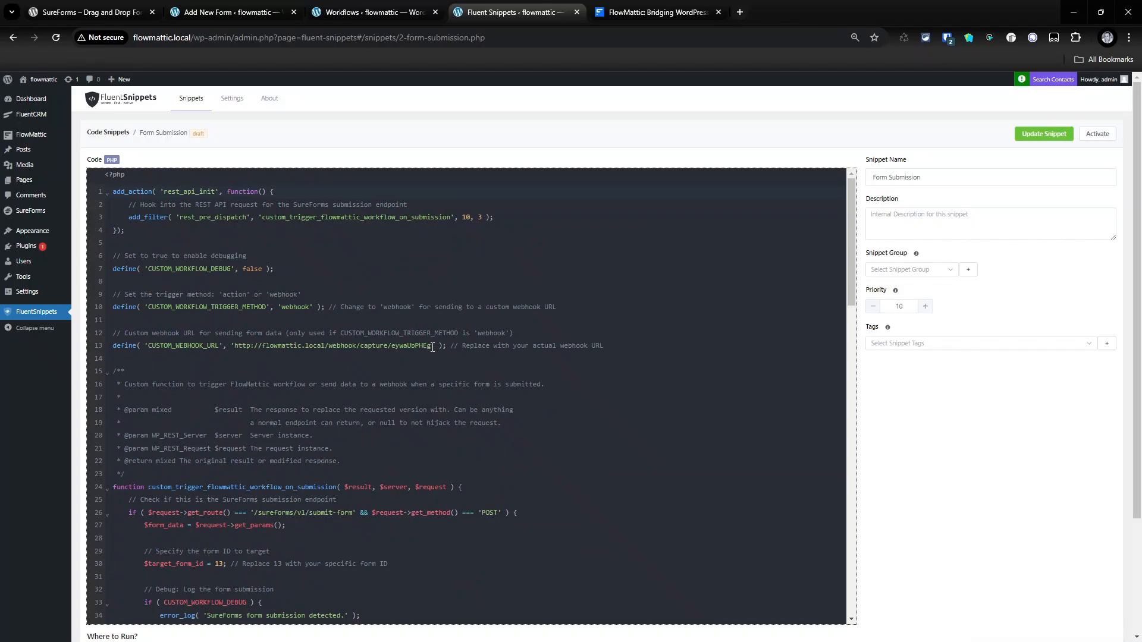
{"action": "left_click_drag", "start_coordinate": [433, 347], "coordinate": [243, 345]}
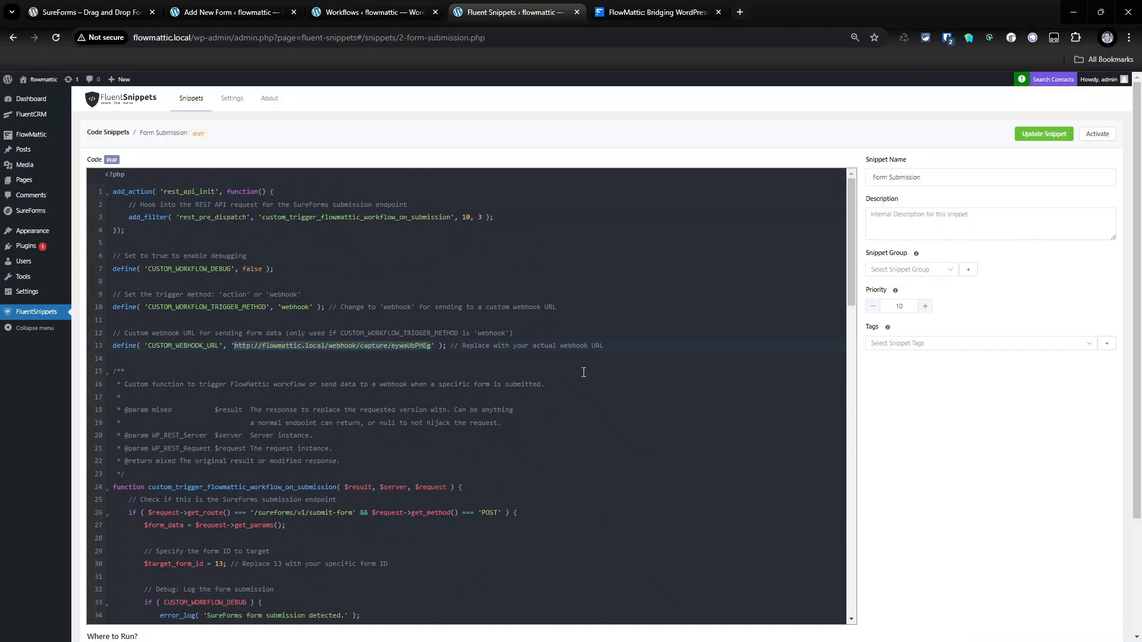
{"action": "key", "text": "ctrl+v"}
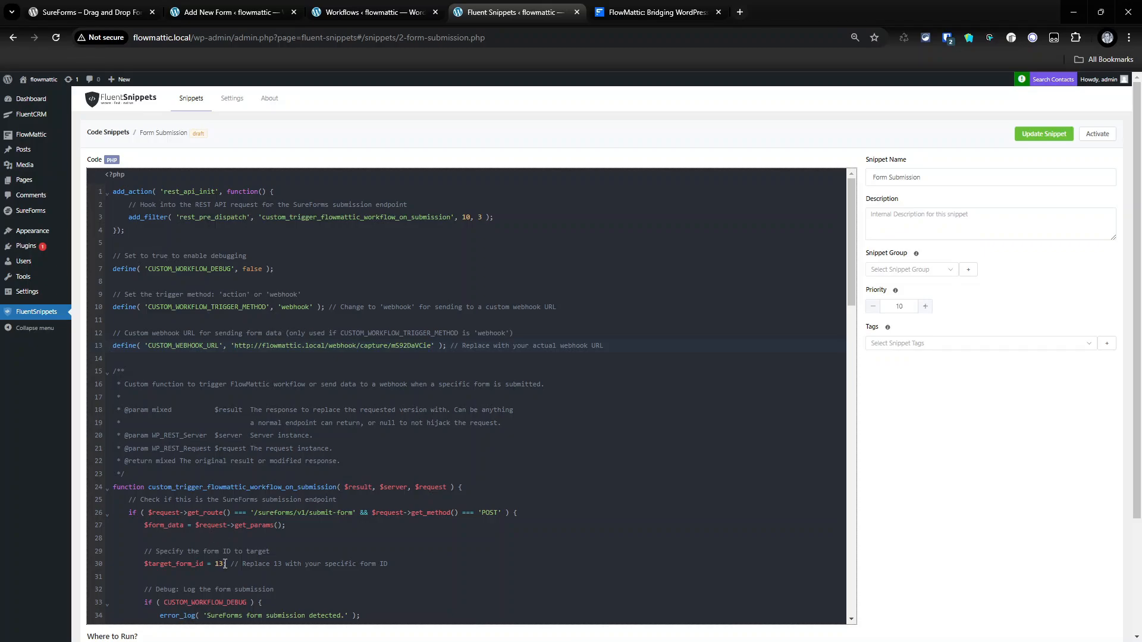
Set $target_form_id to 39 in the snippet code and update the snippet.
{"action": "key", "text": "BackSpace"}
{"action": "key", "text": "BackSpace"}
{"action": "type", "text": "39"}
{"action": "left_click", "coordinate": [1046, 135]}
{"action": "left_click", "coordinate": [1018, 134]}
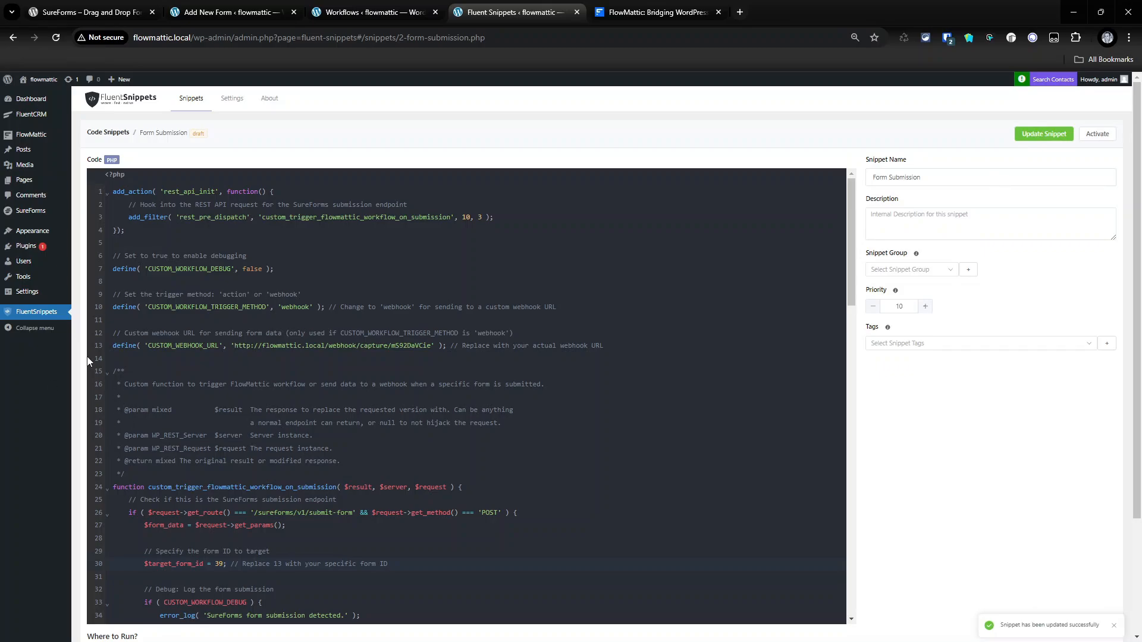
Activate the Form Submission snippet and make sure it is published in the snippet list.
{"action": "left_click", "coordinate": [1097, 134]}
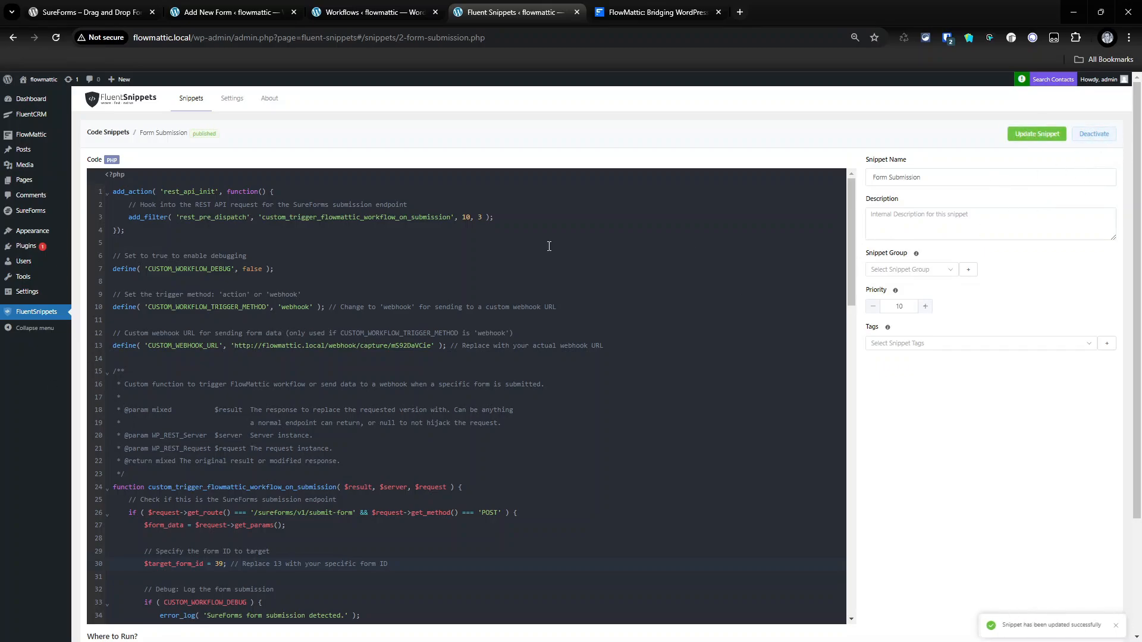
{"action": "left_click", "coordinate": [33, 312]}
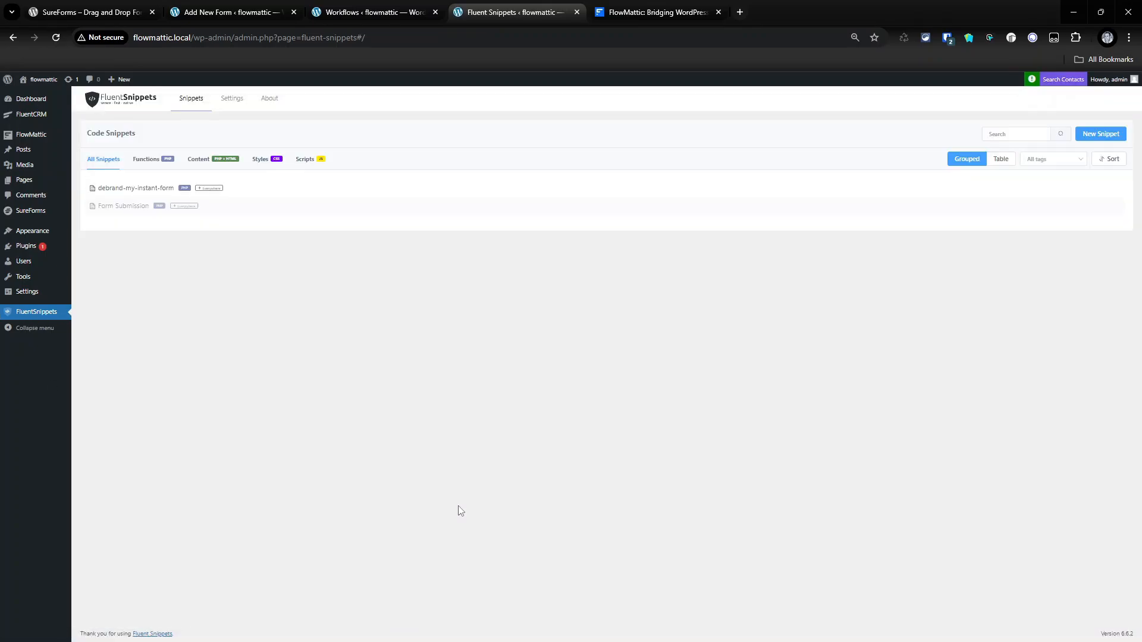
{"action": "mouse_move", "coordinate": [187, 213]}
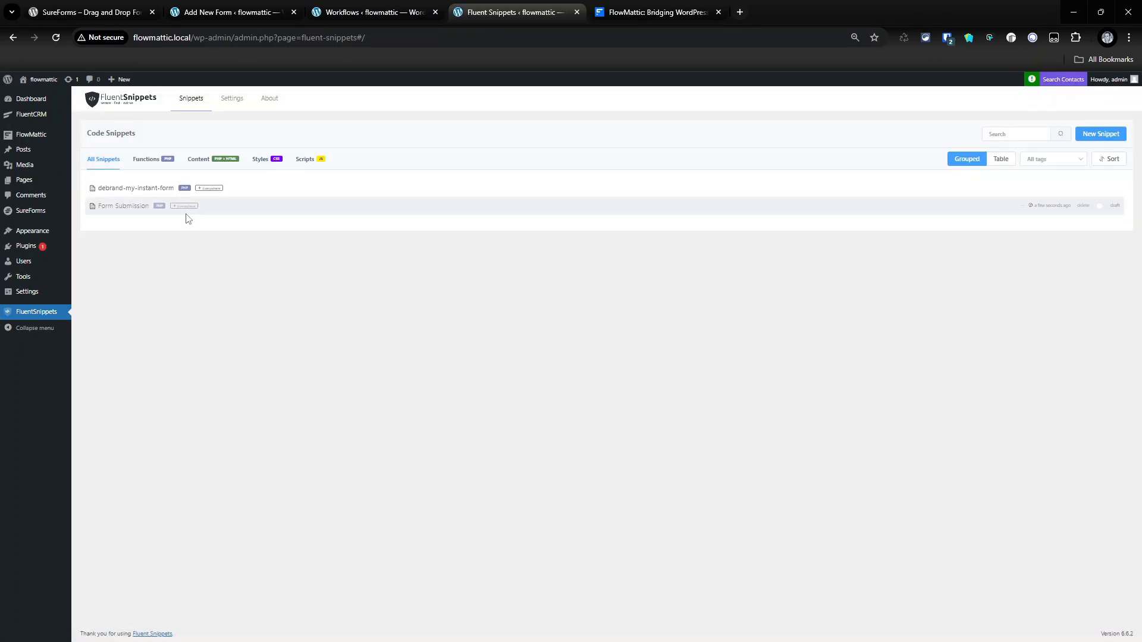
{"action": "left_click", "coordinate": [1102, 207]}
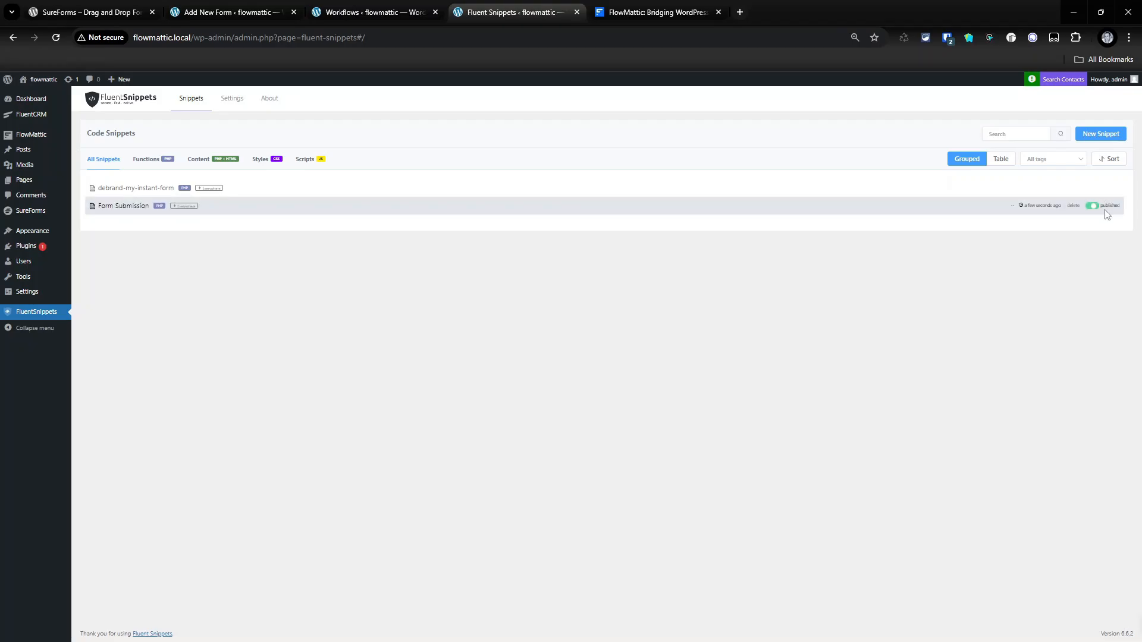
Reopen the Form Submission snippet and compare its webhook URL and form ID with the FlowMattic workflow.
{"action": "left_click", "coordinate": [123, 206]}
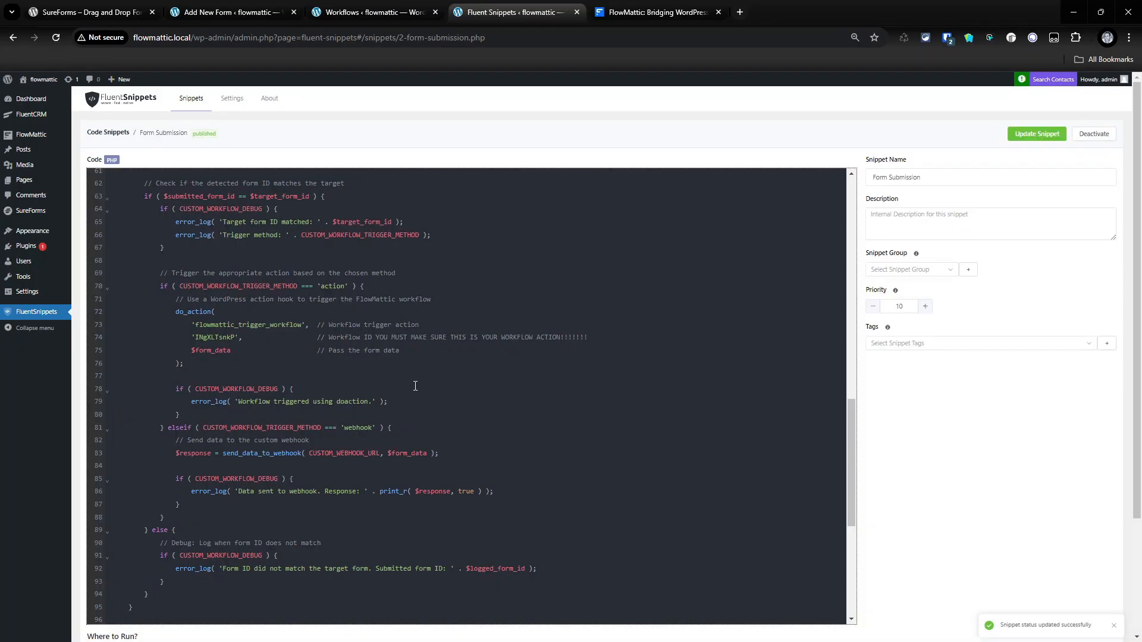
{"action": "scroll", "coordinate": [415, 386], "scroll_direction": "up", "scroll_amount": 12}
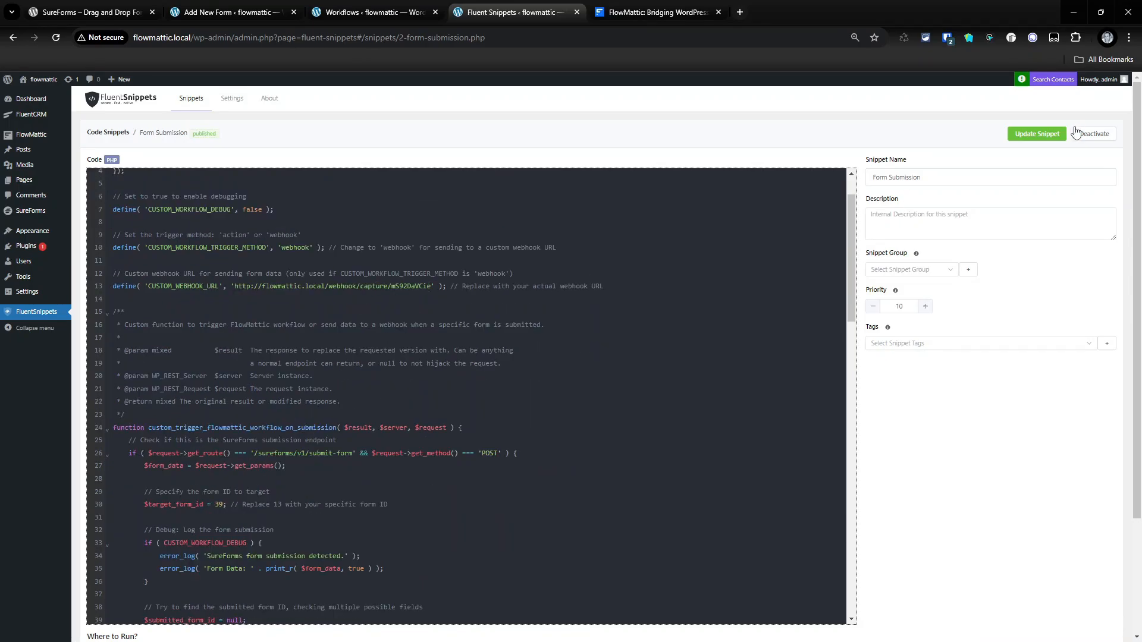
{"action": "left_click", "coordinate": [657, 12]}
{"action": "left_click", "coordinate": [328, 7]}
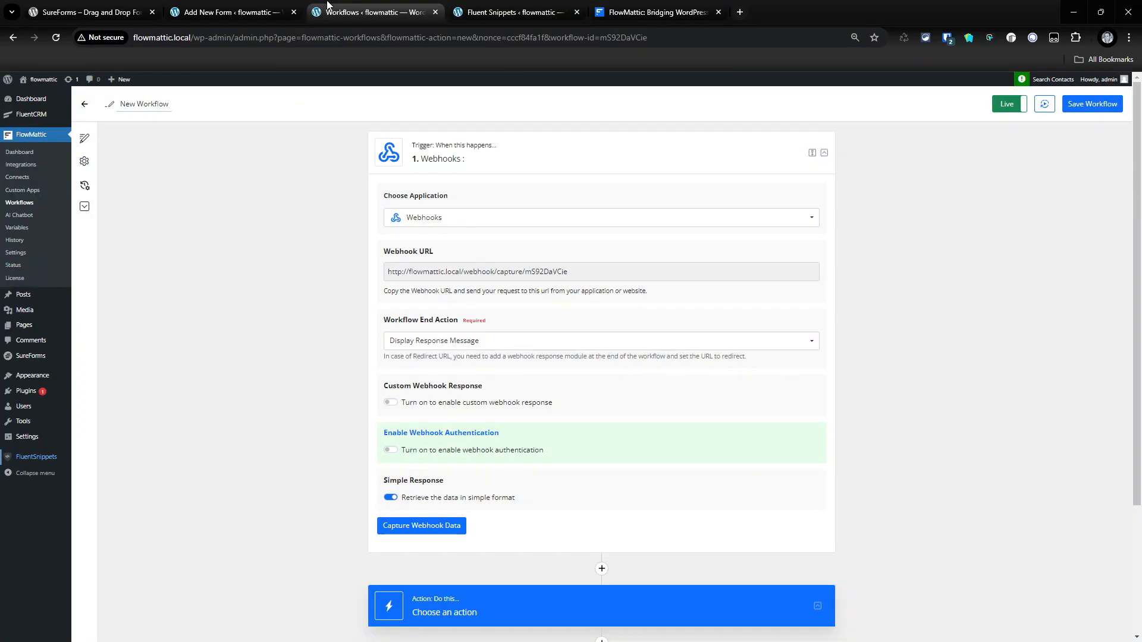
{"action": "left_click", "coordinate": [534, 14]}
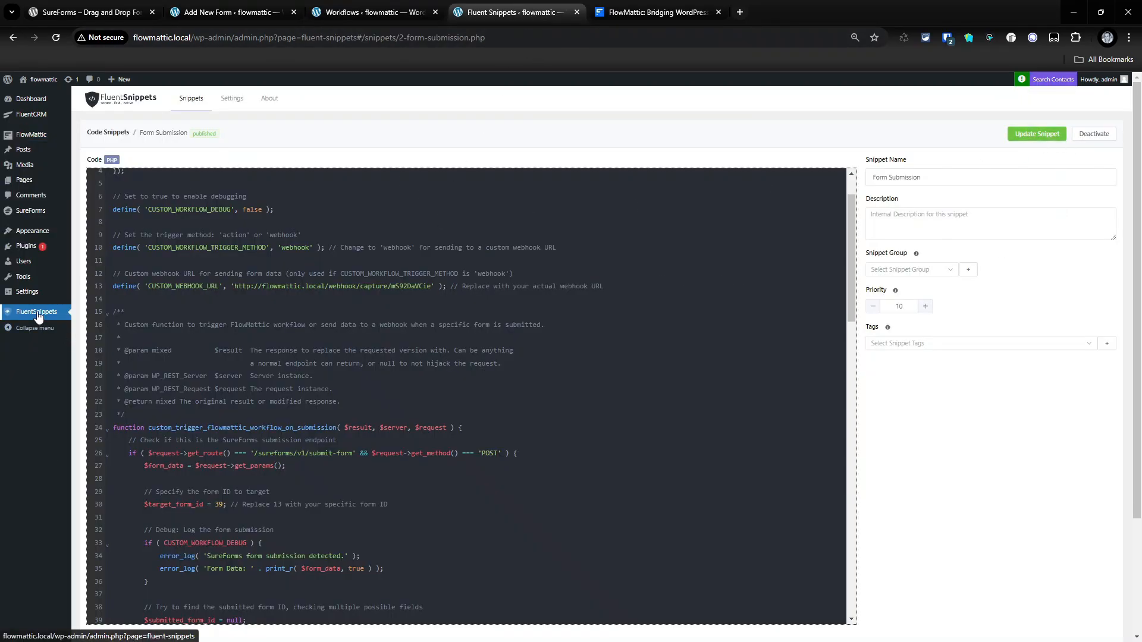
Update the Form Submission snippet once more, check the snippet list and return to the newsletter form editor.
{"action": "left_click", "coordinate": [1037, 133]}
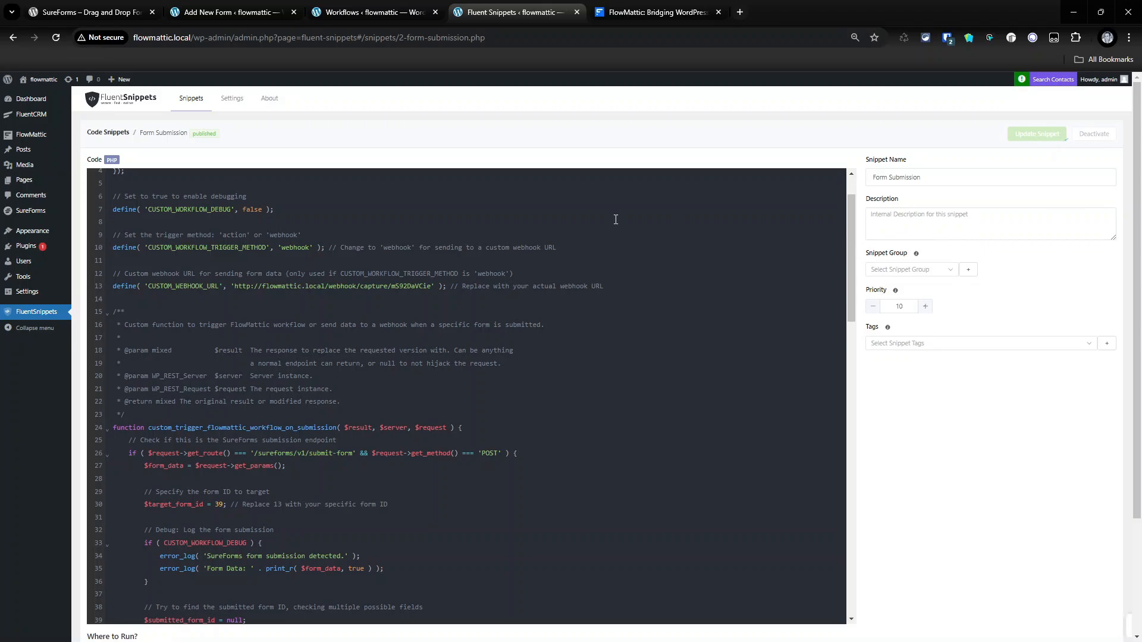
{"action": "left_click", "coordinate": [34, 318]}
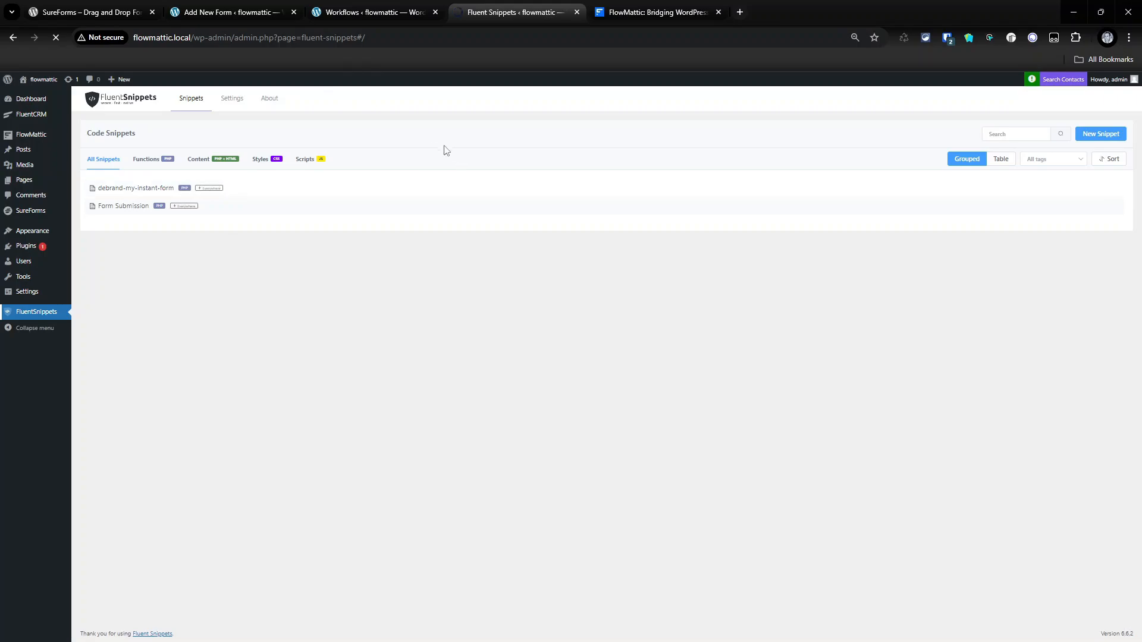
{"action": "left_click", "coordinate": [225, 6]}
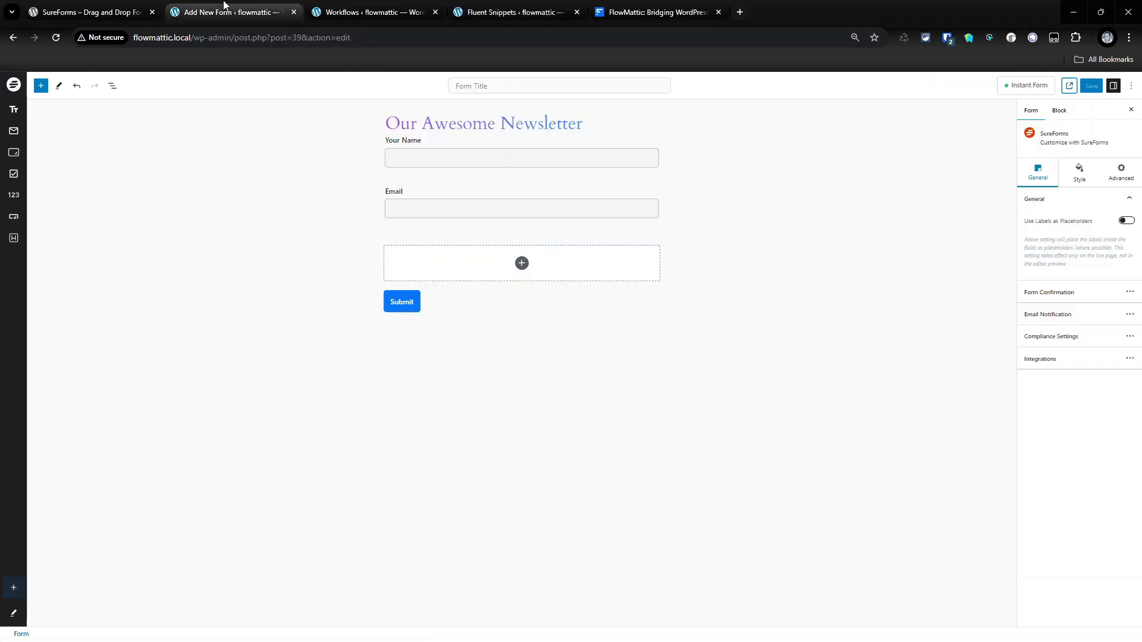
Open the live newsletter form in its own tab and start capturing webhook data in the FlowMattic workflow.
{"action": "left_click", "coordinate": [1069, 85]}
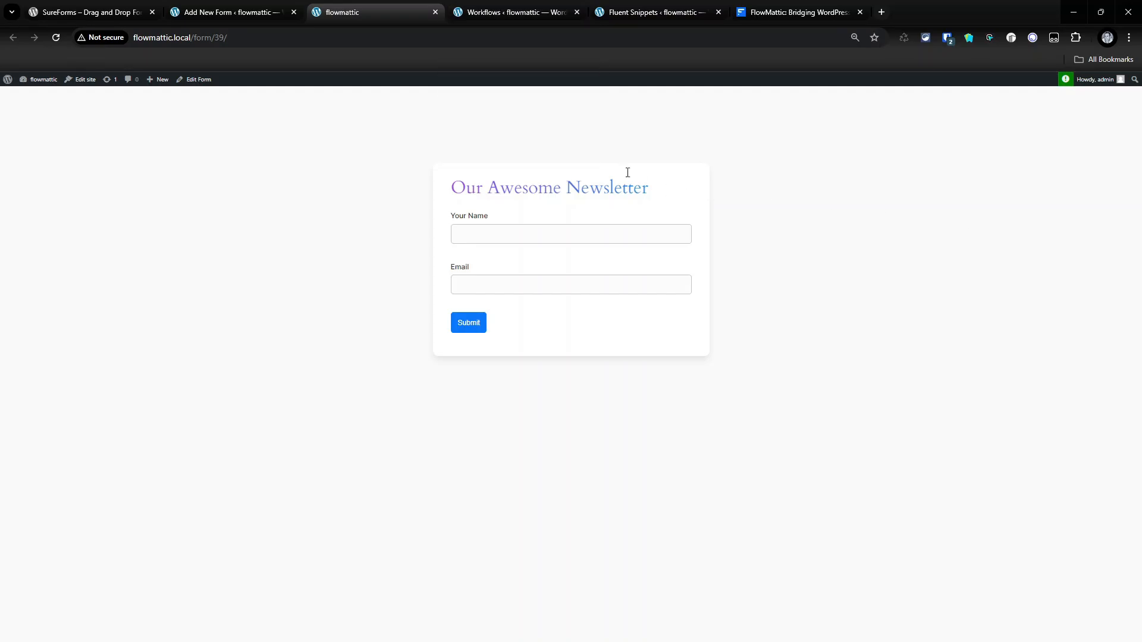
{"action": "left_click", "coordinate": [485, 13]}
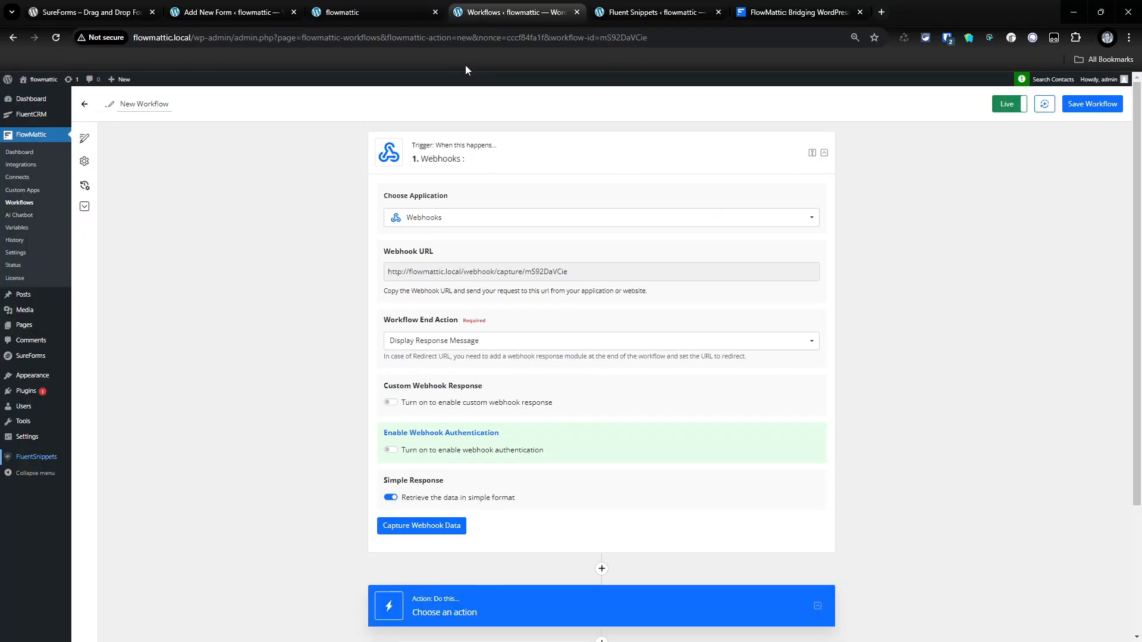
{"action": "left_click", "coordinate": [422, 526]}
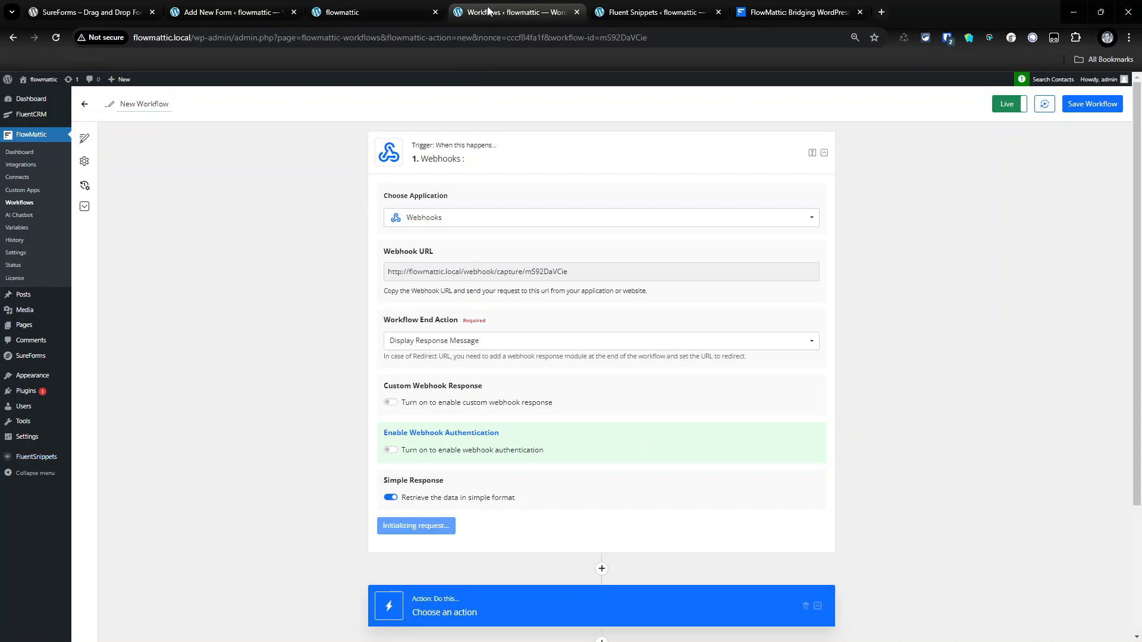
Submit the live newsletter form with a test name and test e-mail, and review the captured response data in the workflow.
{"action": "left_click", "coordinate": [374, 8]}
{"action": "left_click", "coordinate": [484, 238]}
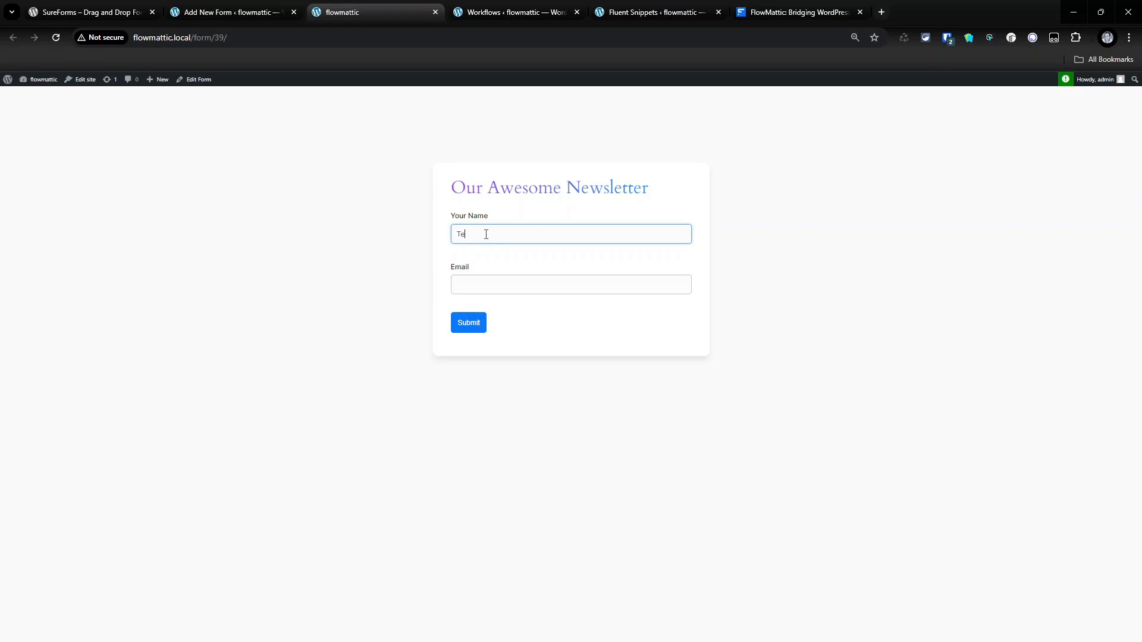
{"action": "type", "text": "Test User"}
{"action": "key", "text": "Tab"}
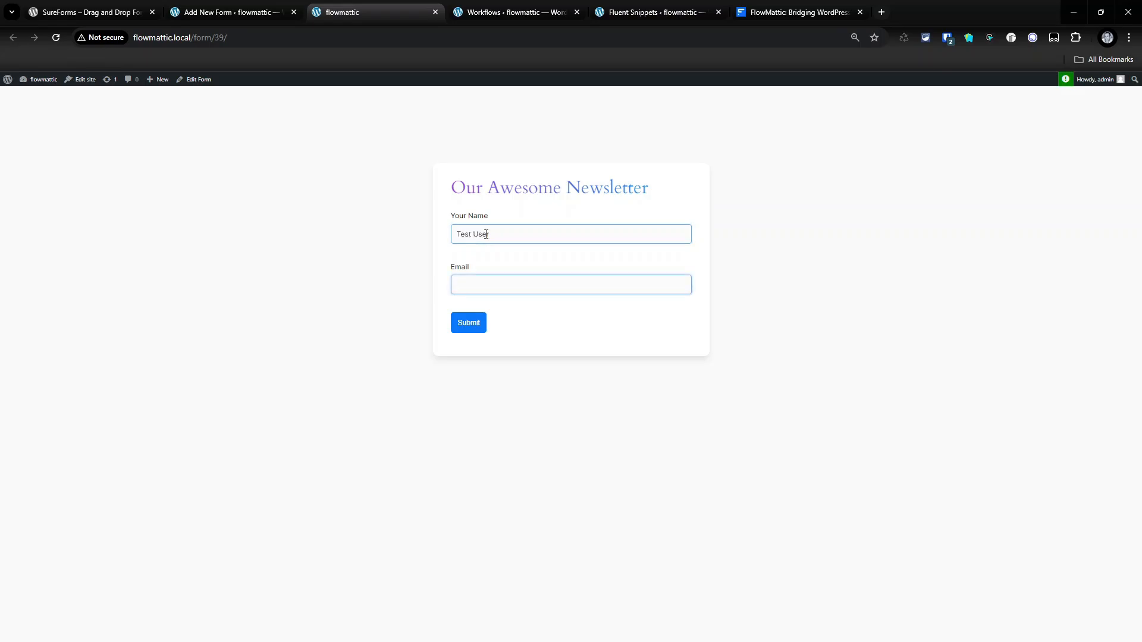
{"action": "type", "text": "test@test.com"}
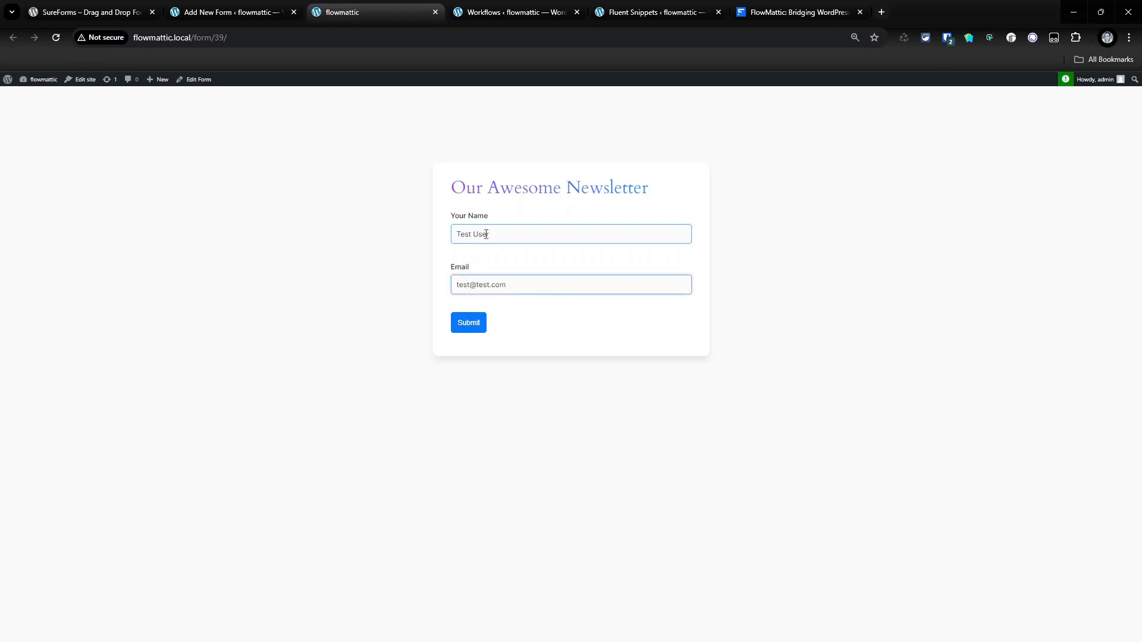
{"action": "left_click", "coordinate": [466, 323]}
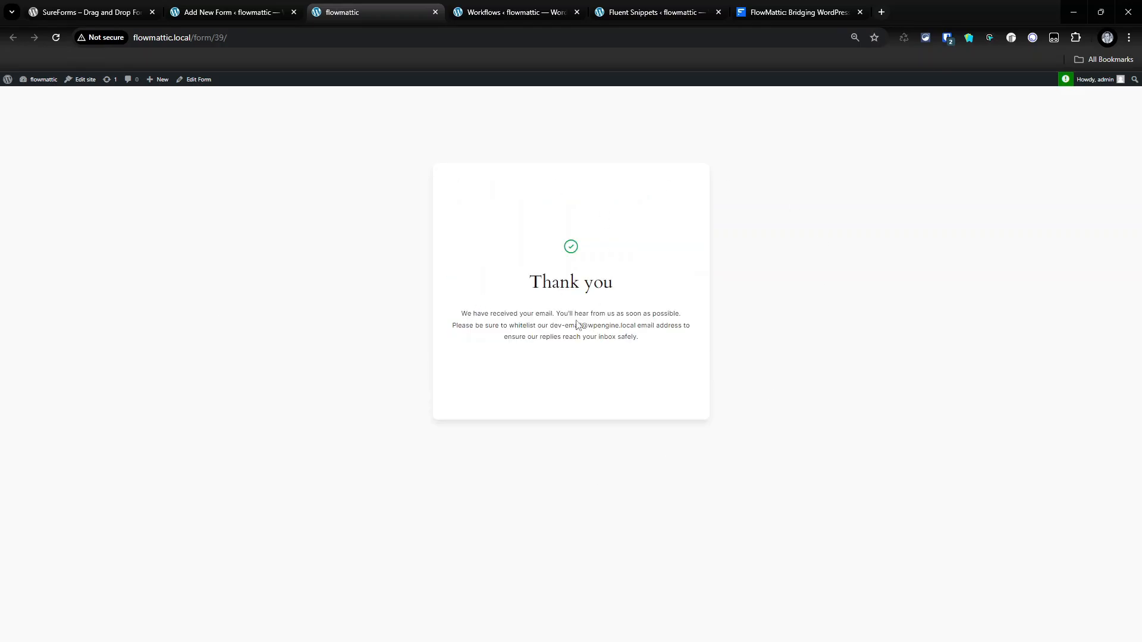
{"action": "left_click", "coordinate": [492, 18]}
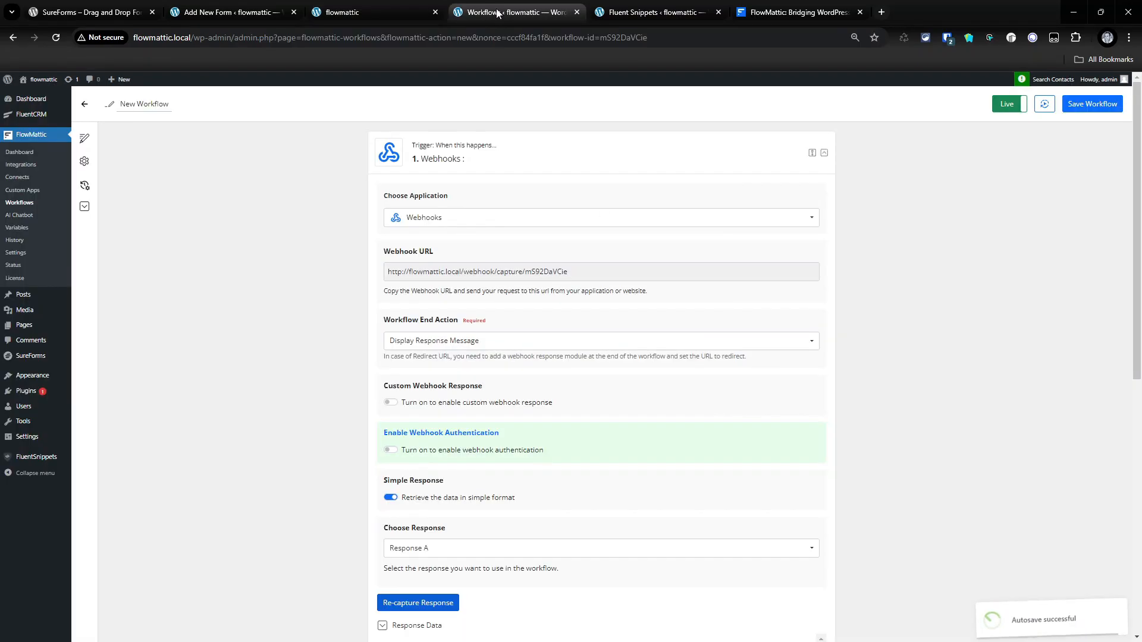
{"action": "scroll", "coordinate": [500, 392], "scroll_direction": "down", "scroll_amount": 5}
{"action": "scroll", "coordinate": [518, 439], "scroll_direction": "down", "scroll_amount": 1}
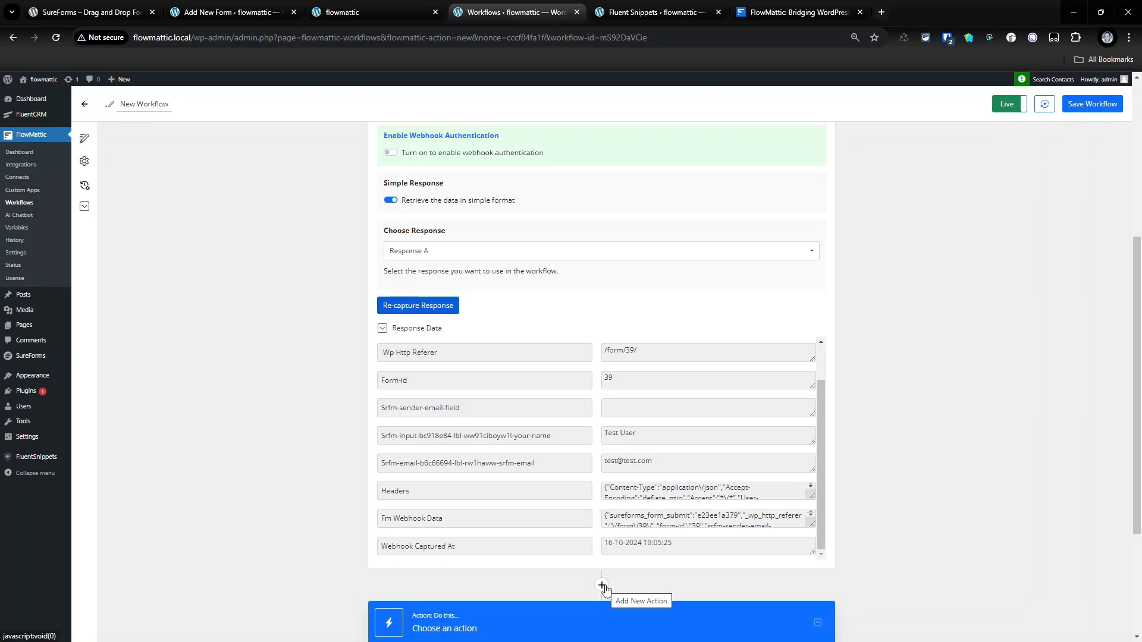
Set the workflow's second step to the Text Formatter application with the Split Text action event.
{"action": "left_click", "coordinate": [603, 622]}
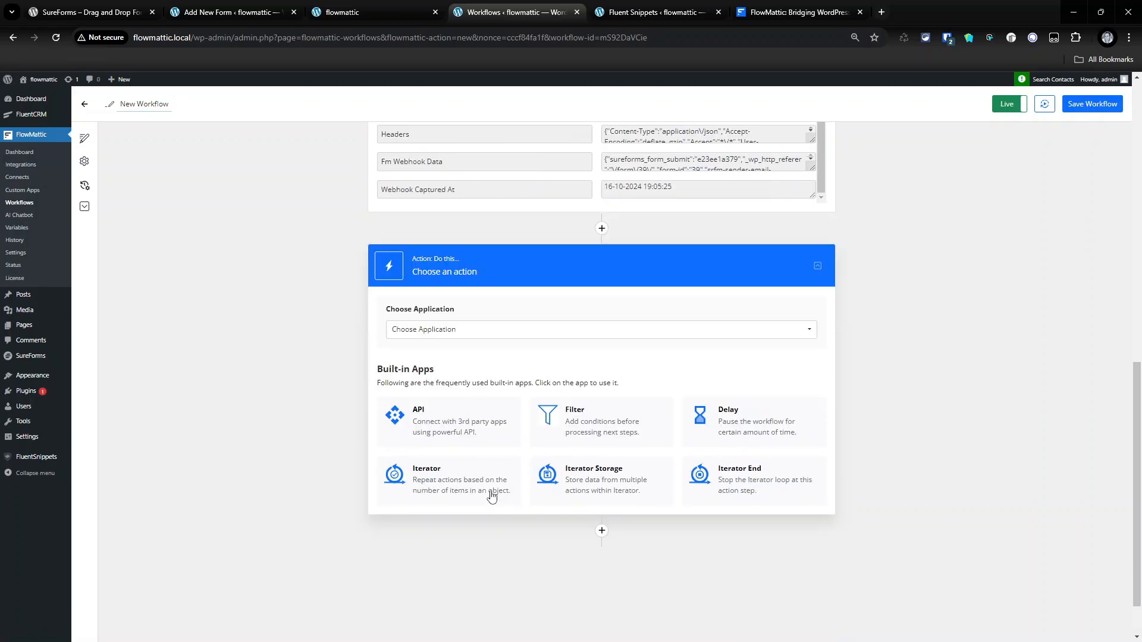
{"action": "left_click", "coordinate": [466, 333]}
{"action": "scroll", "coordinate": [449, 443], "scroll_direction": "down", "scroll_amount": 3}
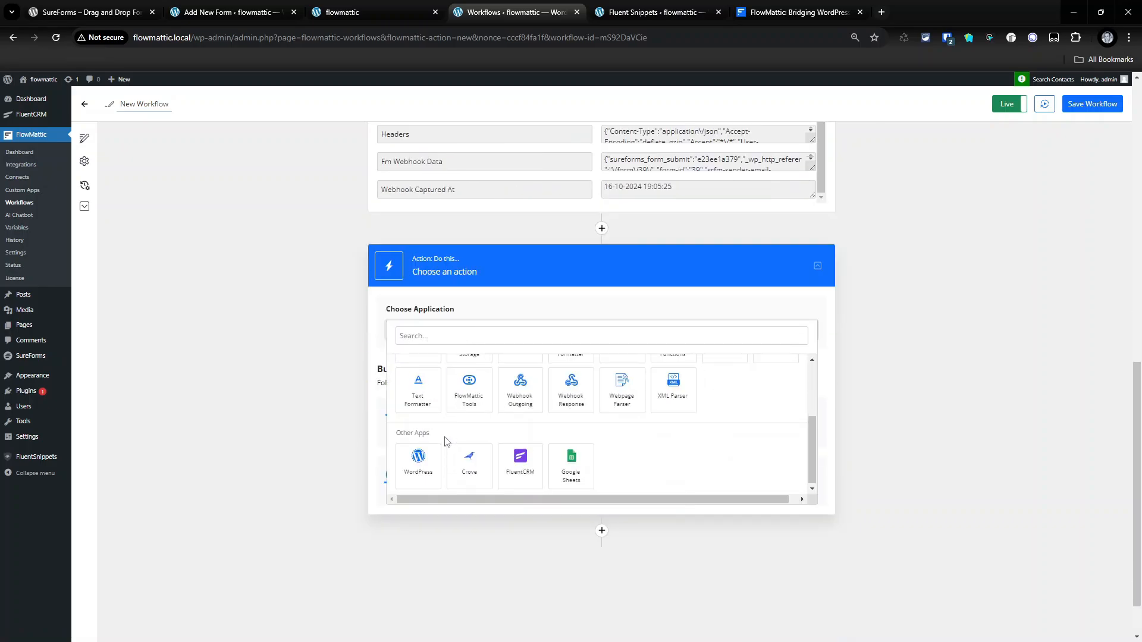
{"action": "left_click", "coordinate": [432, 405]}
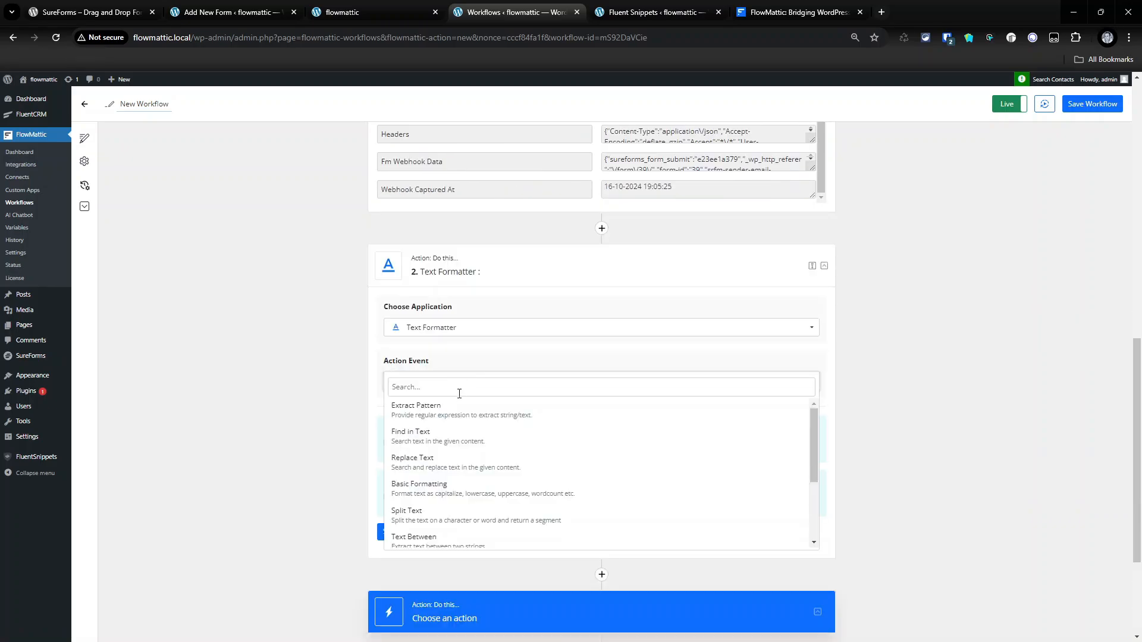
{"action": "scroll", "coordinate": [458, 441], "scroll_direction": "down", "scroll_amount": 1}
{"action": "left_click", "coordinate": [457, 464]}
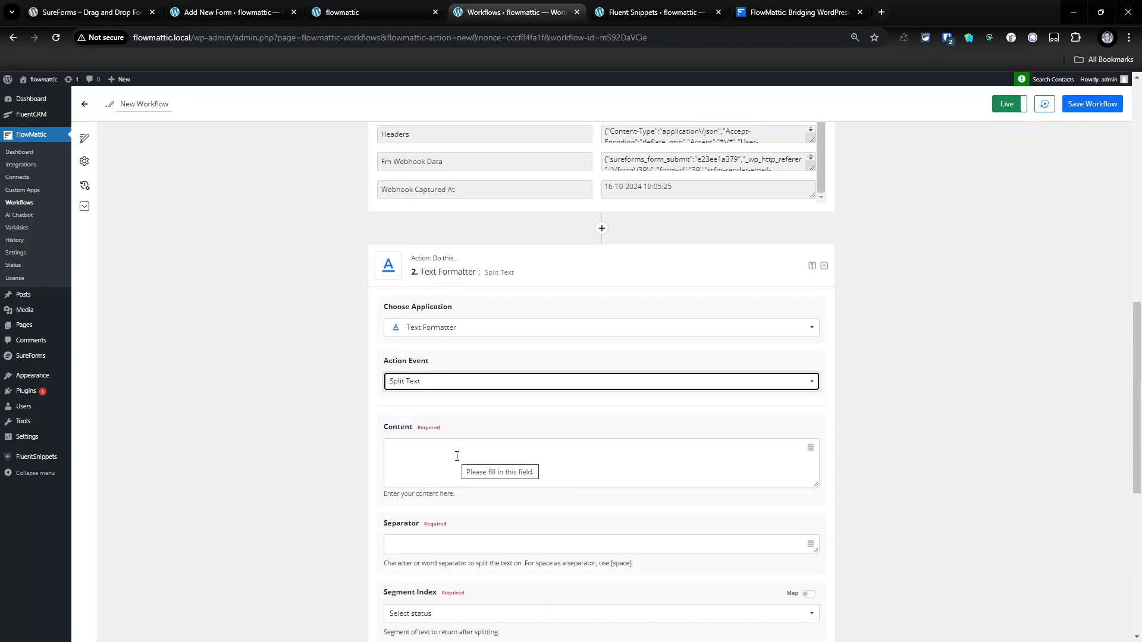
Map the split content to the webhook's captured your-name field and set the separator to [space].
{"action": "left_click", "coordinate": [456, 456]}
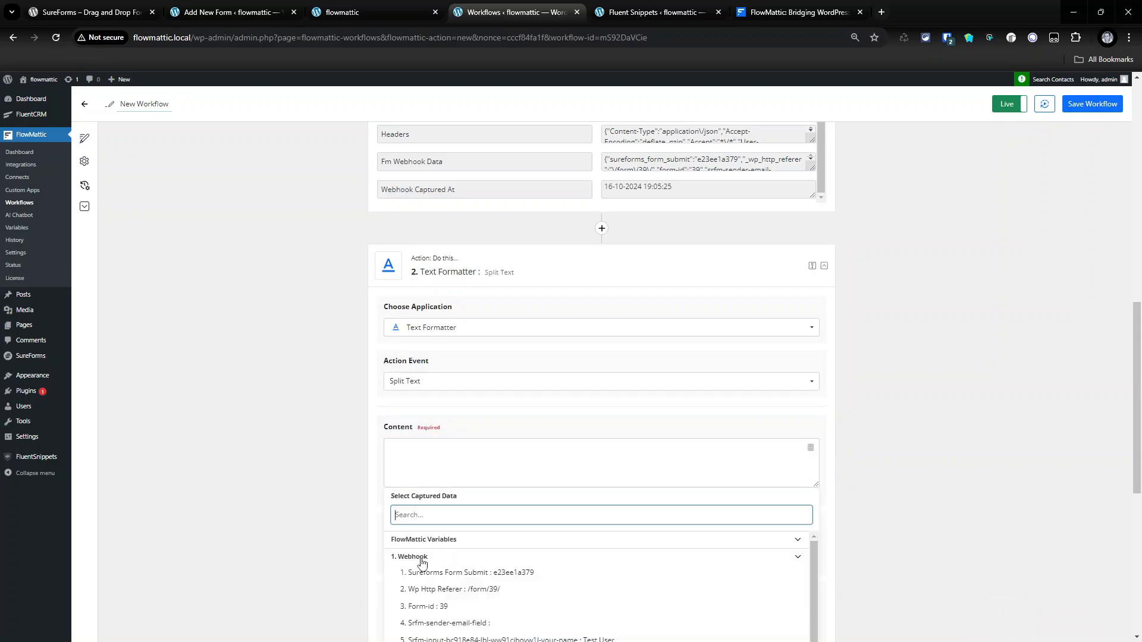
{"action": "scroll", "coordinate": [421, 562], "scroll_direction": "down", "scroll_amount": 1}
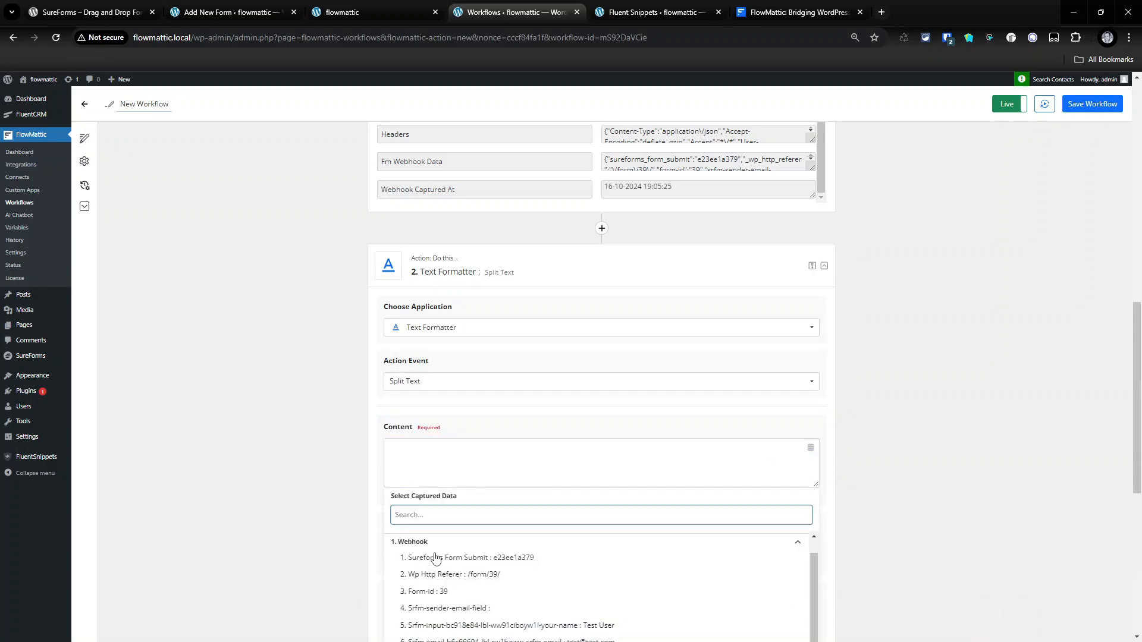
{"action": "left_click", "coordinate": [489, 626]}
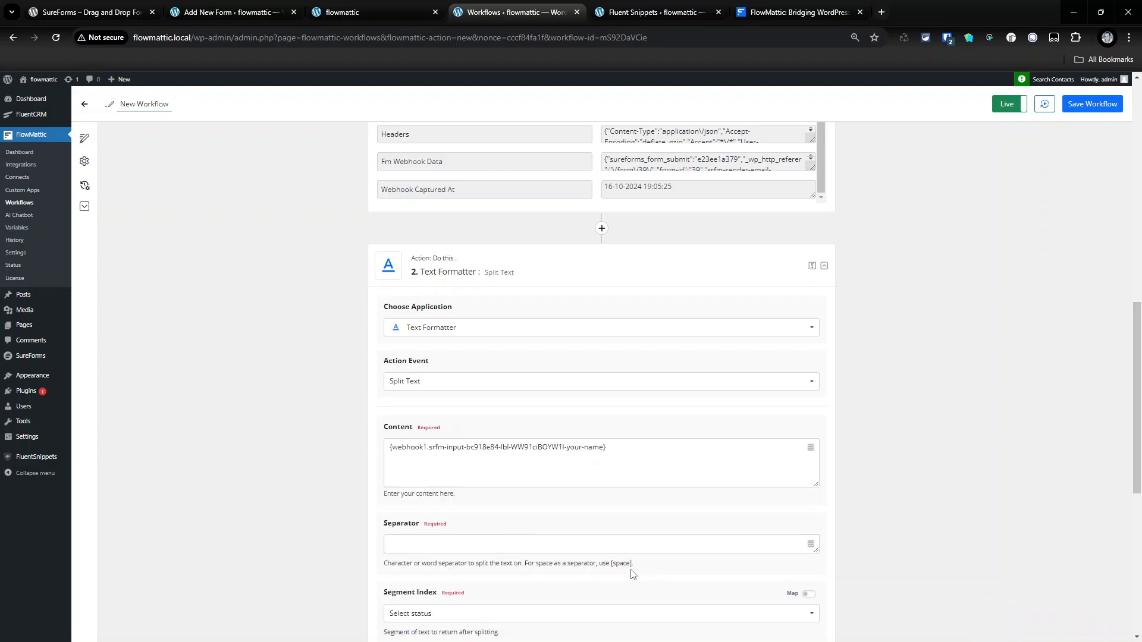
{"action": "left_click", "coordinate": [474, 543]}
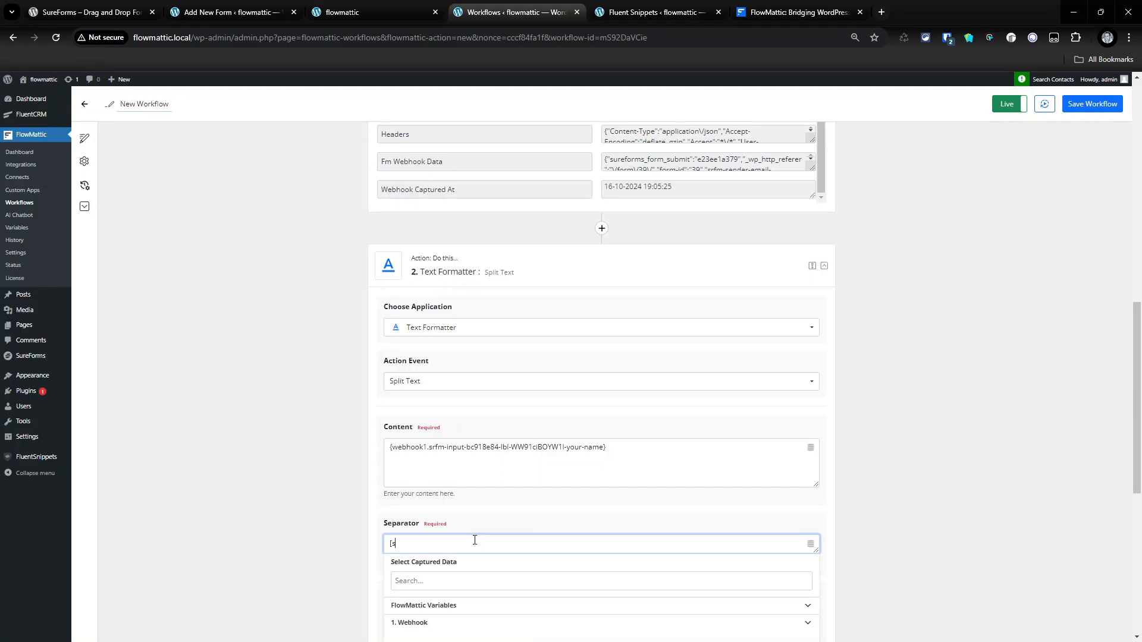
{"action": "type", "text": "[space]"}
{"action": "left_click", "coordinate": [507, 516]}
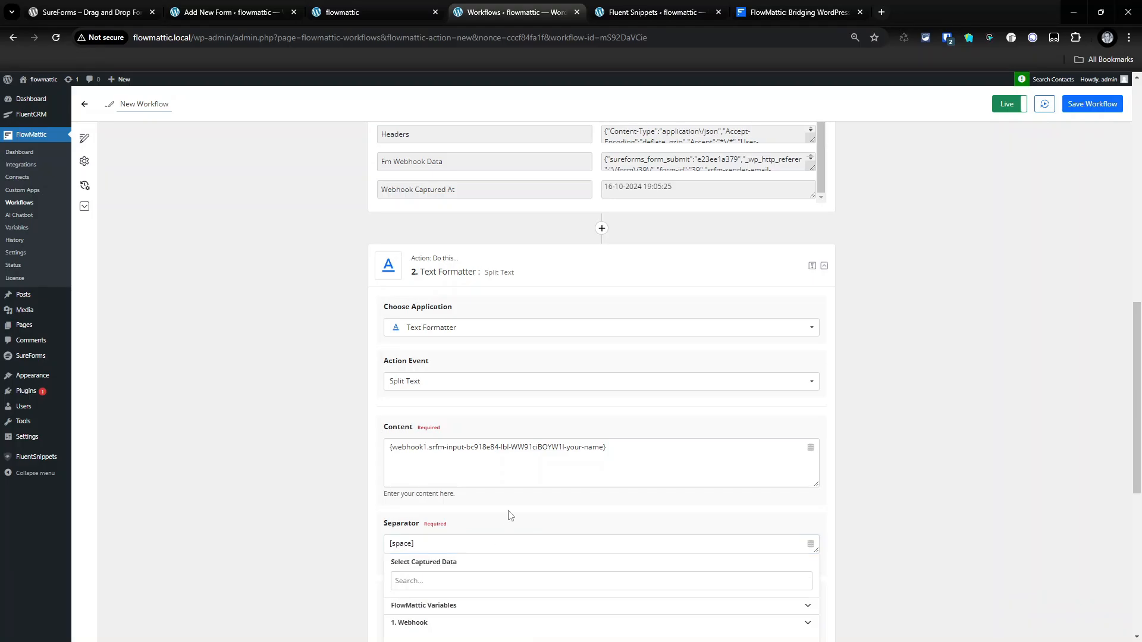
Set the segment index to All, save and test the Split Text action, and save the workflow.
{"action": "scroll", "coordinate": [507, 516], "scroll_direction": "down", "scroll_amount": 1}
{"action": "left_click", "coordinate": [449, 556]}
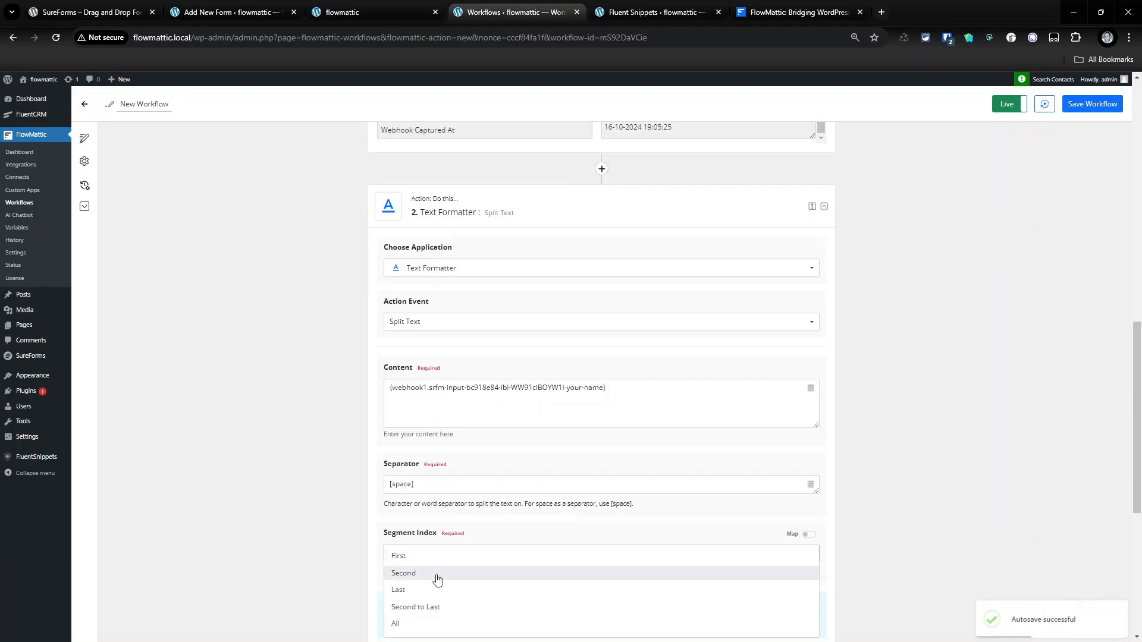
{"action": "left_click", "coordinate": [416, 624]}
{"action": "scroll", "coordinate": [638, 506], "scroll_direction": "down", "scroll_amount": 5}
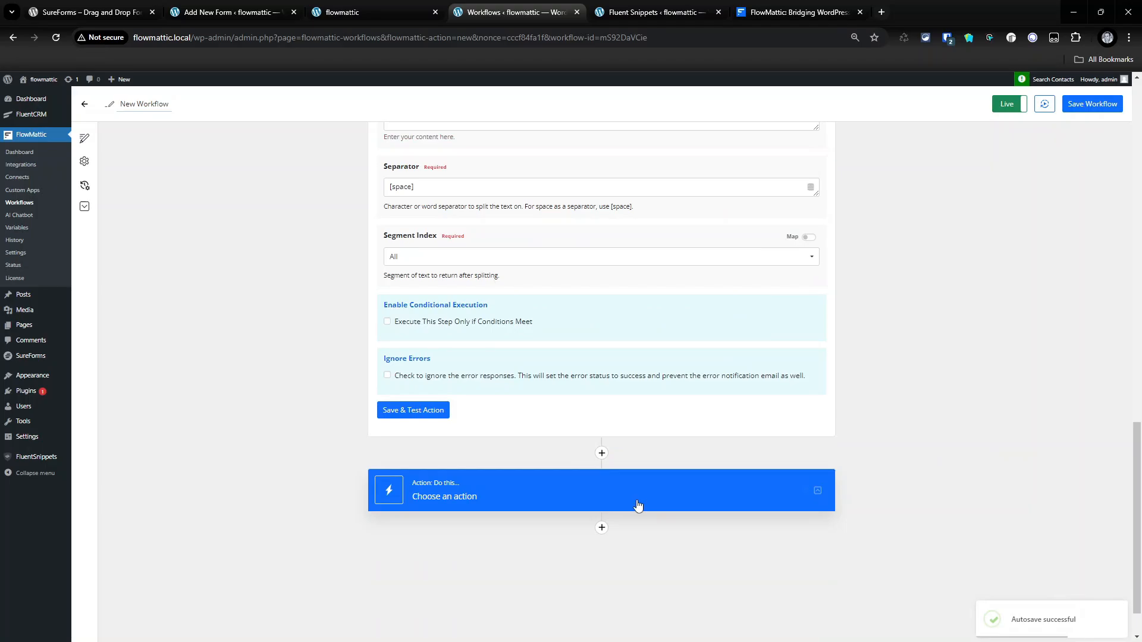
{"action": "left_click", "coordinate": [412, 410]}
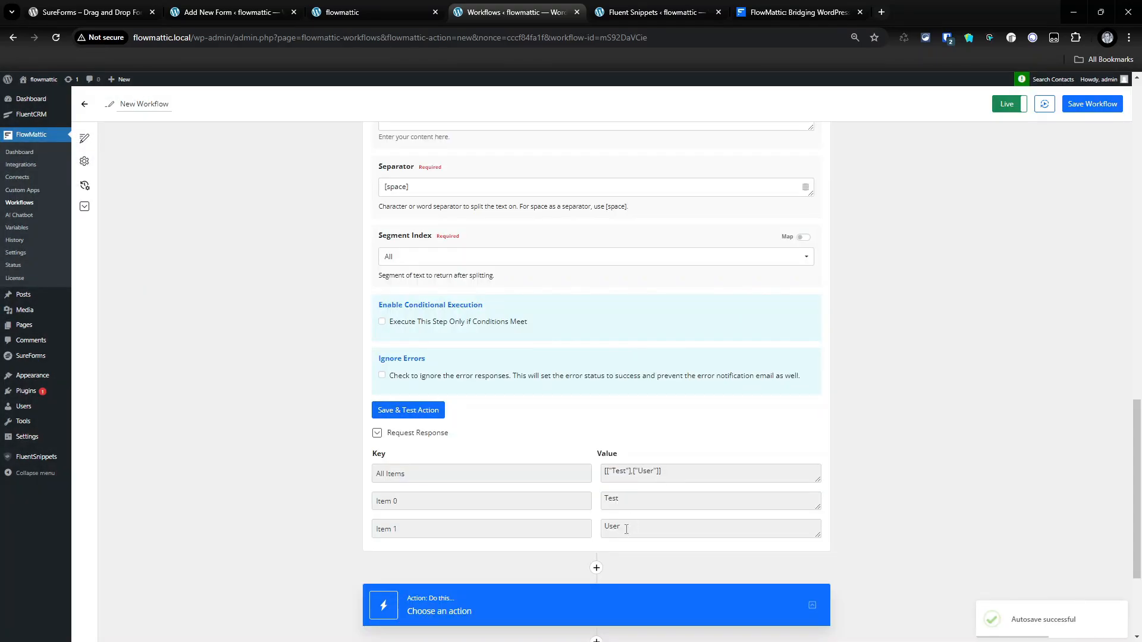
{"action": "scroll", "coordinate": [690, 499], "scroll_direction": "down", "scroll_amount": 1}
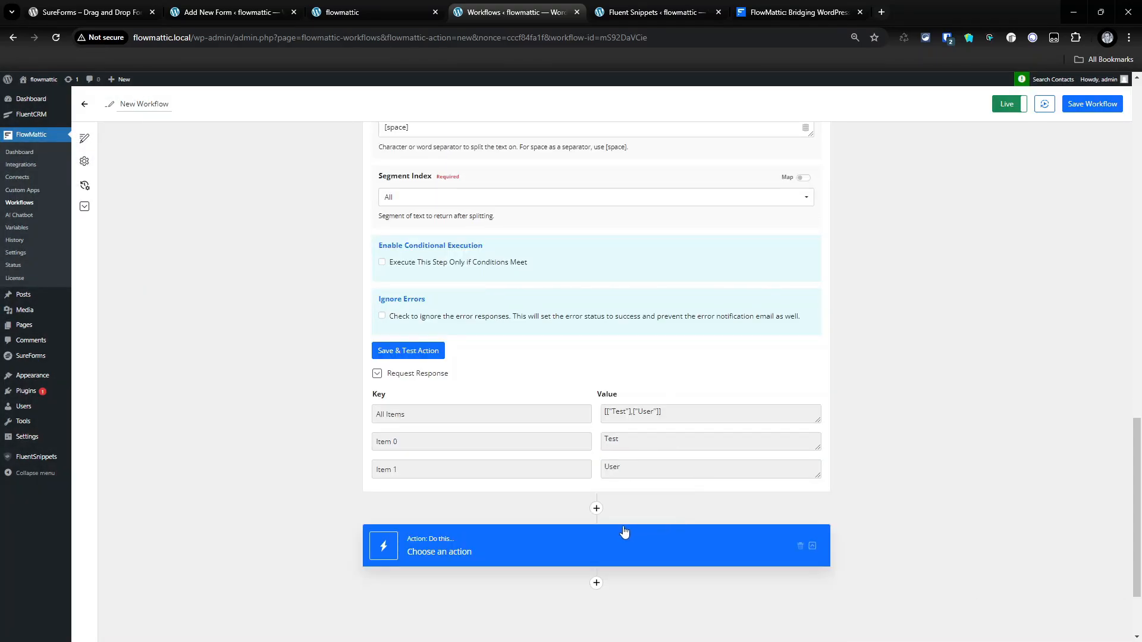
{"action": "left_click", "coordinate": [1094, 109]}
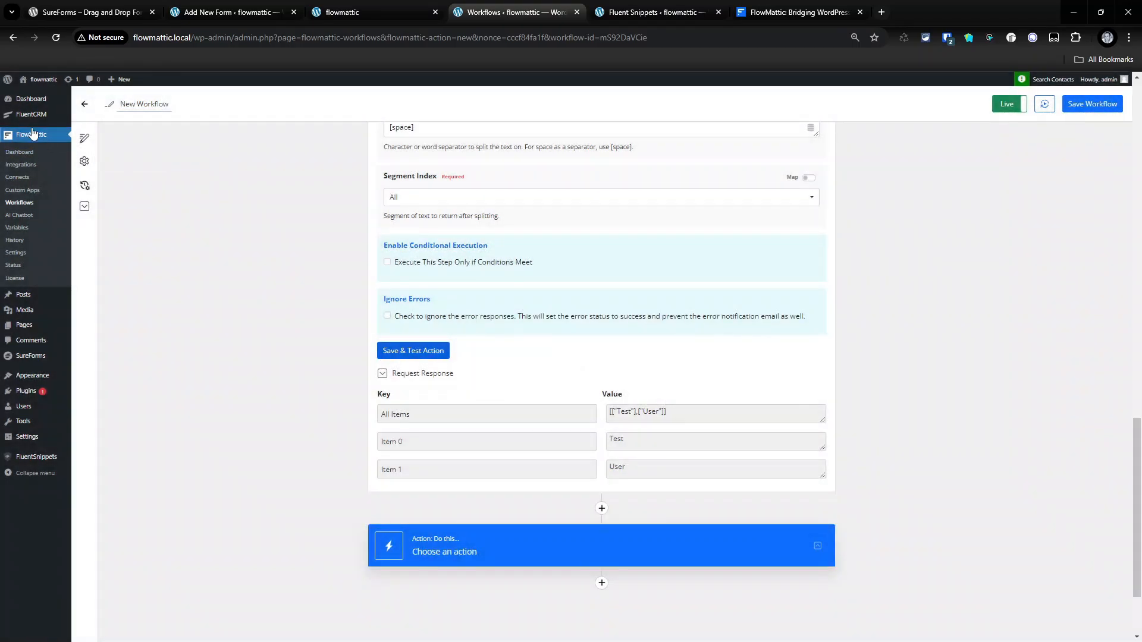
Open FluentCRM in a new tab, create a contact list titled newsletter and view its contacts.
{"action": "right_click", "coordinate": [22, 117]}
{"action": "left_click", "coordinate": [71, 131]}
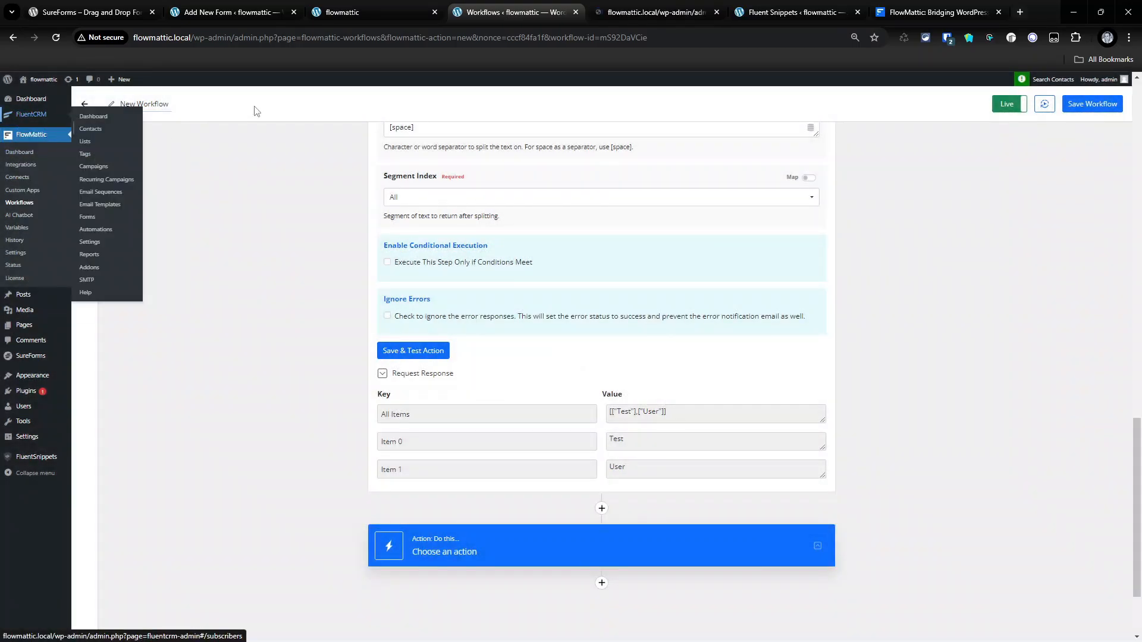
{"action": "left_click", "coordinate": [619, 12]}
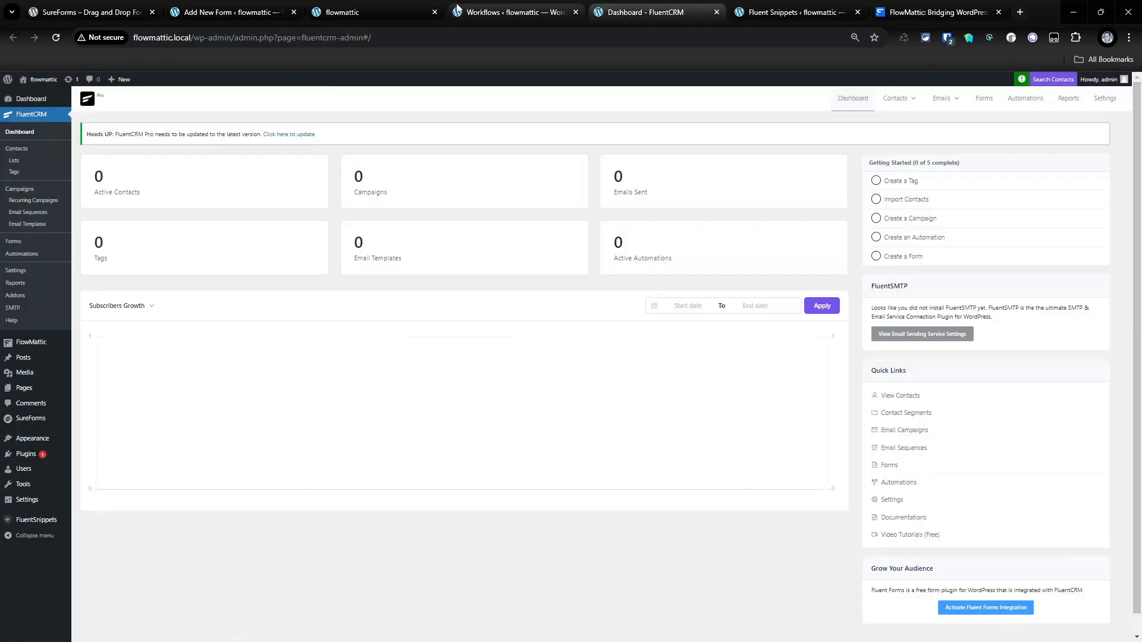
{"action": "left_click", "coordinate": [13, 160]}
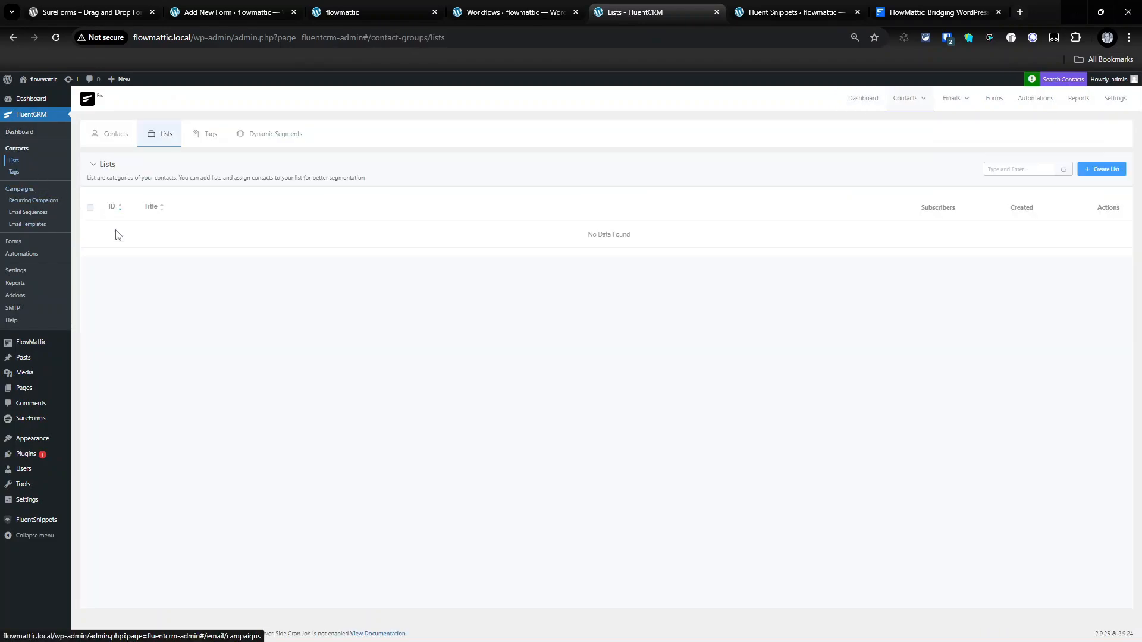
{"action": "left_click", "coordinate": [1084, 172]}
{"action": "left_click", "coordinate": [480, 130]}
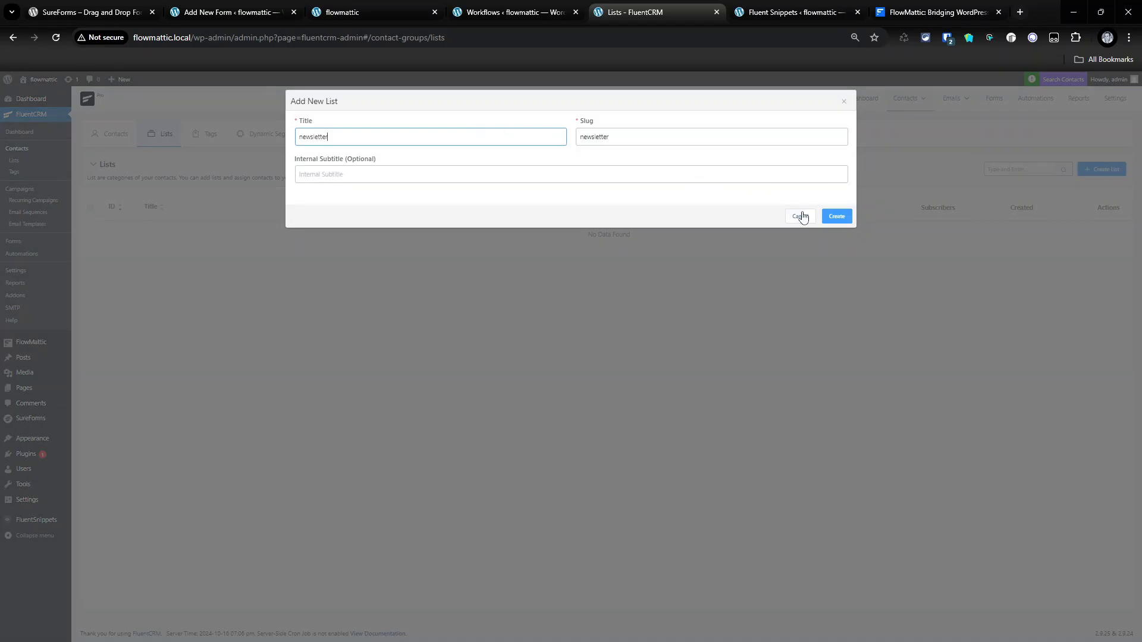
{"action": "left_click", "coordinate": [837, 216]}
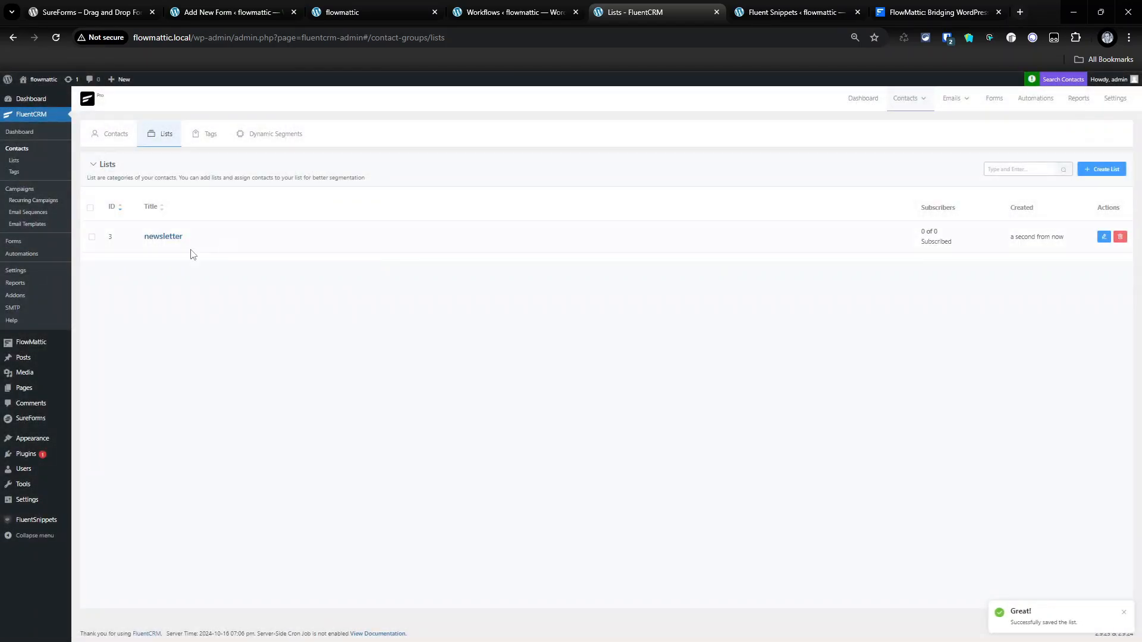
{"action": "left_click", "coordinate": [165, 238]}
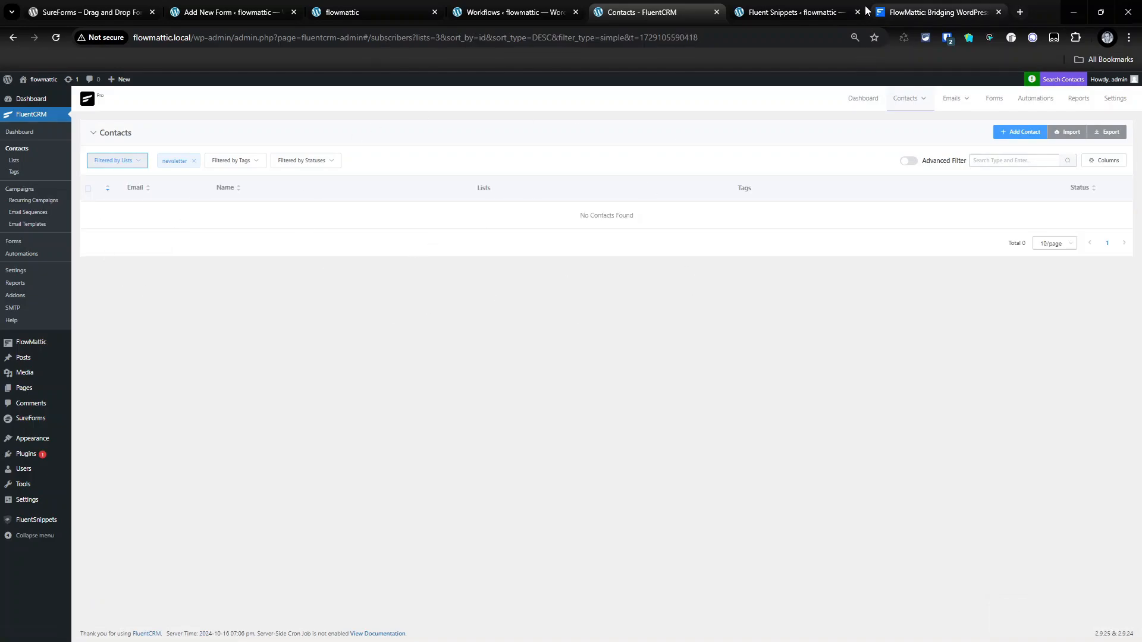
Reload the FlowMattic workflow and add a FluentCRM action after the Text Formatter with the Create or Update Contact event.
{"action": "left_click", "coordinate": [519, 12]}
{"action": "key", "text": "F5"}
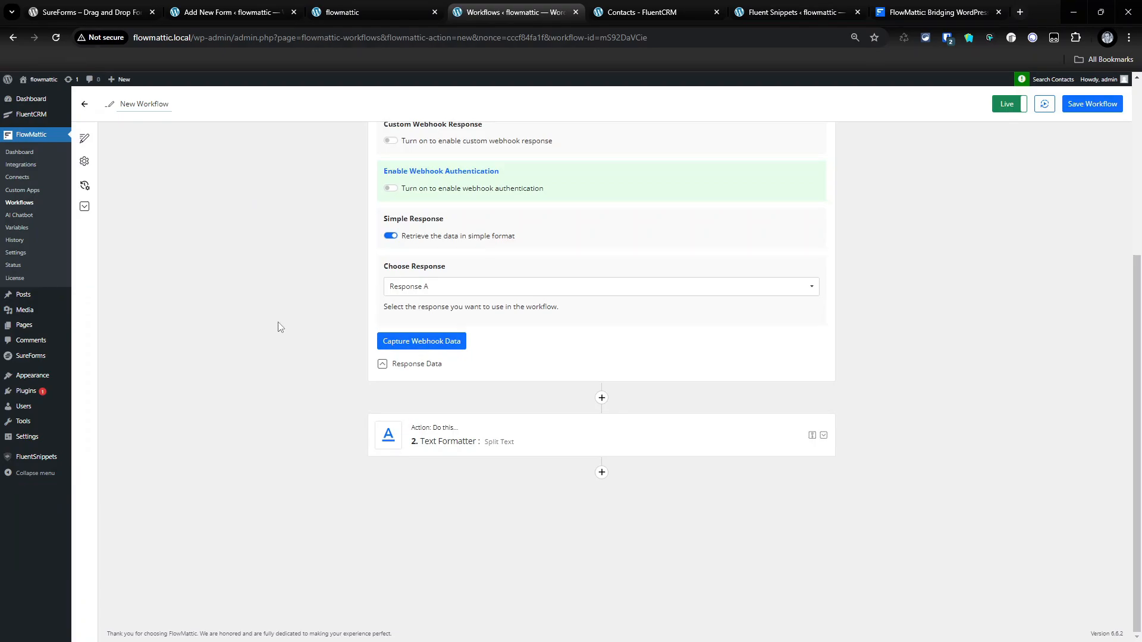
{"action": "left_click", "coordinate": [601, 473]}
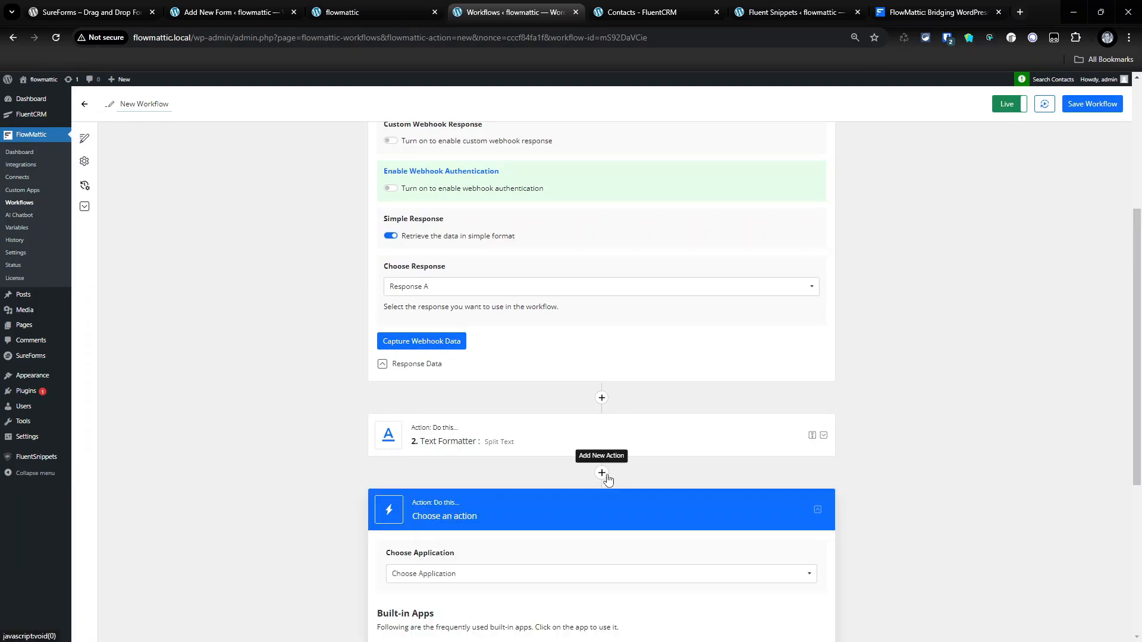
{"action": "left_click", "coordinate": [454, 335]}
{"action": "scroll", "coordinate": [470, 458], "scroll_direction": "down", "scroll_amount": 5}
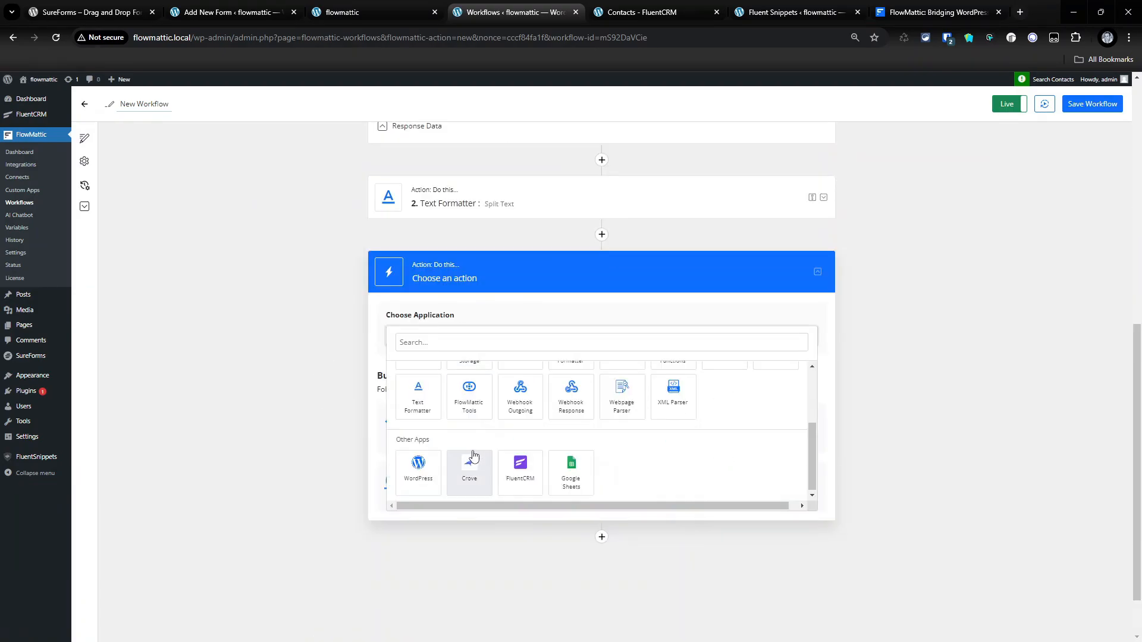
{"action": "left_click", "coordinate": [518, 463]}
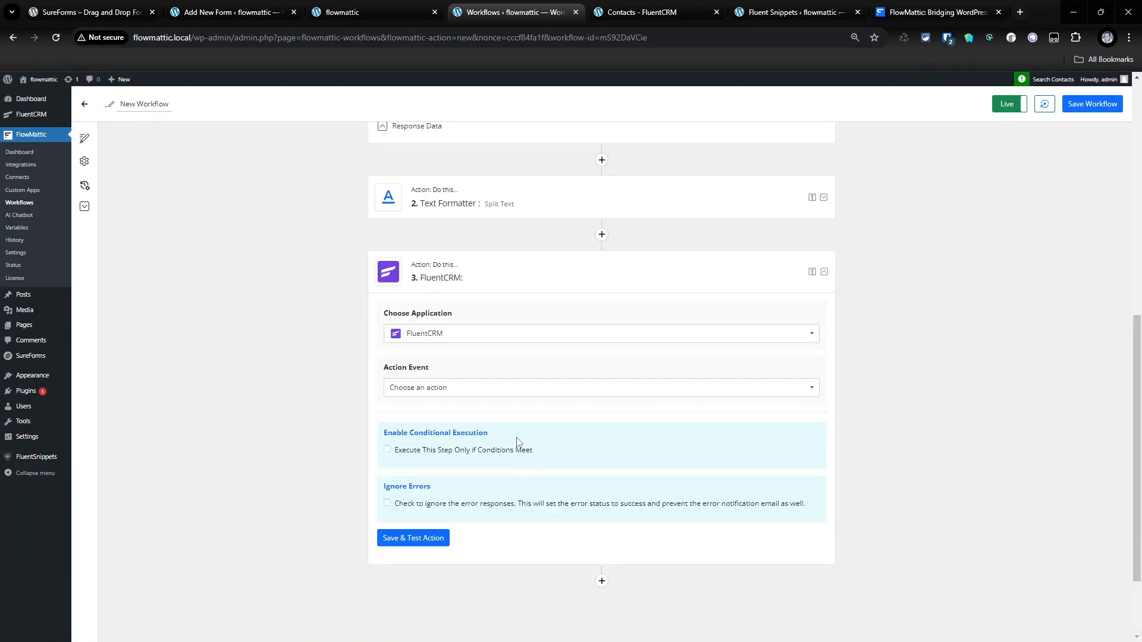
{"action": "left_click", "coordinate": [476, 389]}
{"action": "left_click", "coordinate": [466, 419]}
{"action": "scroll", "coordinate": [479, 404], "scroll_direction": "down", "scroll_amount": 2}
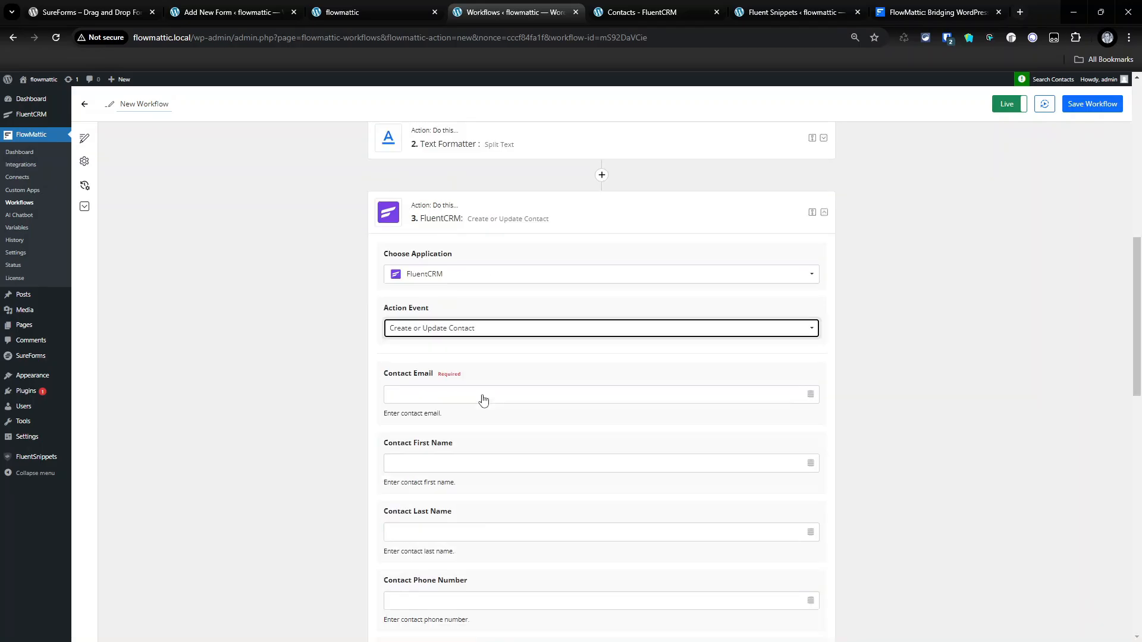
Map the FluentCRM action's Contact Email to the webhook's captured srfm-email field.
{"action": "left_click", "coordinate": [482, 342]}
{"action": "left_click", "coordinate": [423, 415]}
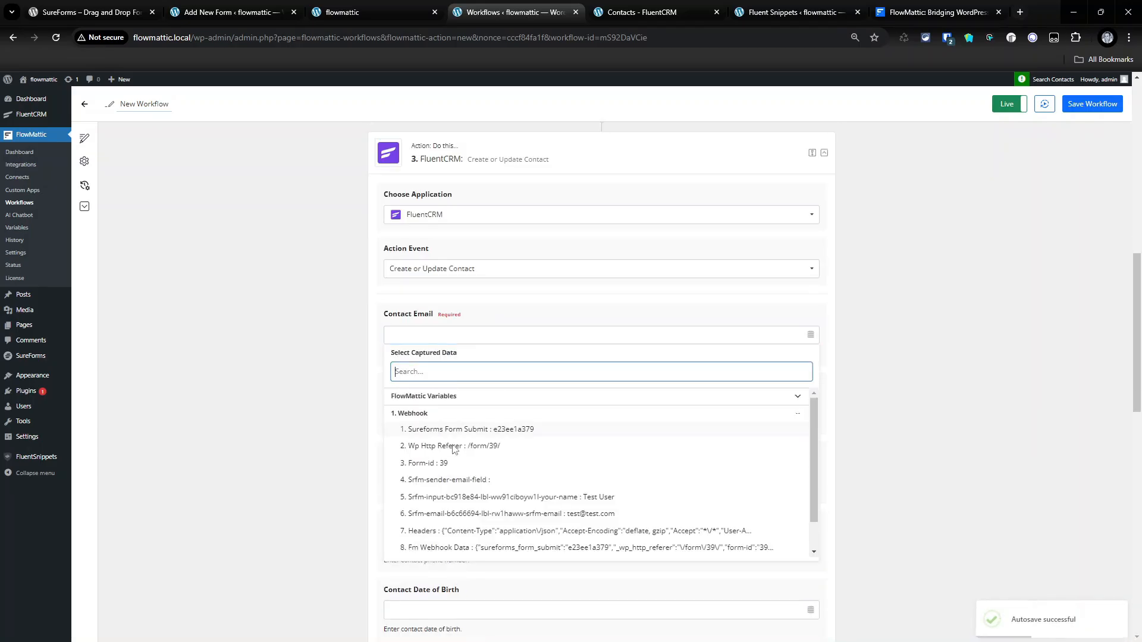
{"action": "left_click", "coordinate": [488, 513]}
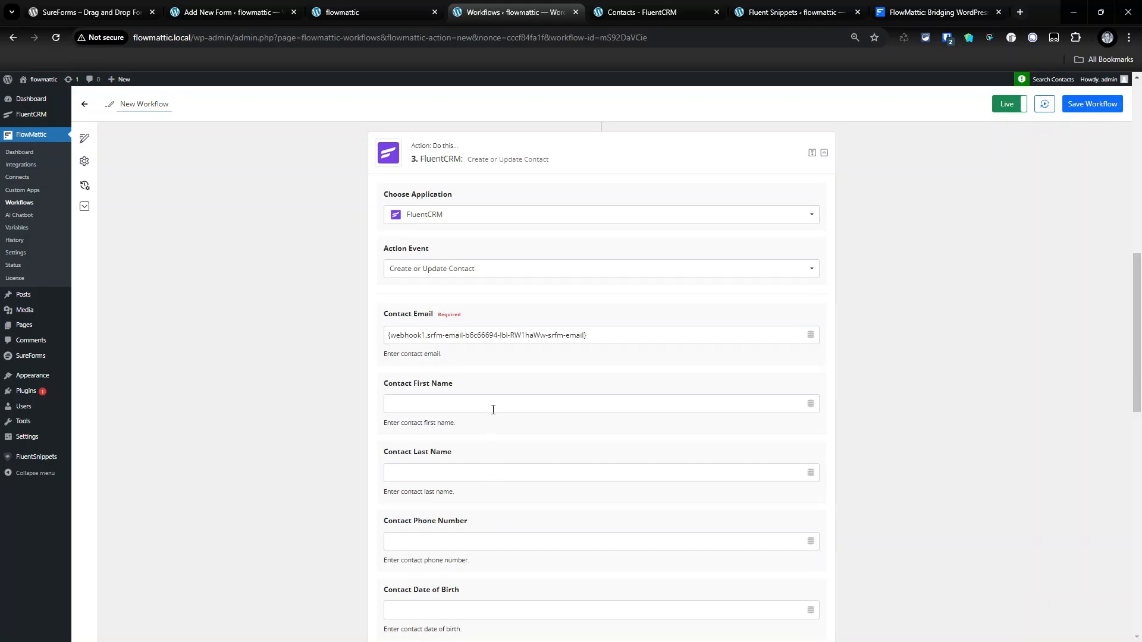
Map Contact First Name to the Text Formatter's item_0 output and Contact Last Name to its item_1 output.
{"action": "left_click", "coordinate": [563, 404]}
{"action": "left_click", "coordinate": [446, 501]}
{"action": "left_click", "coordinate": [448, 530]}
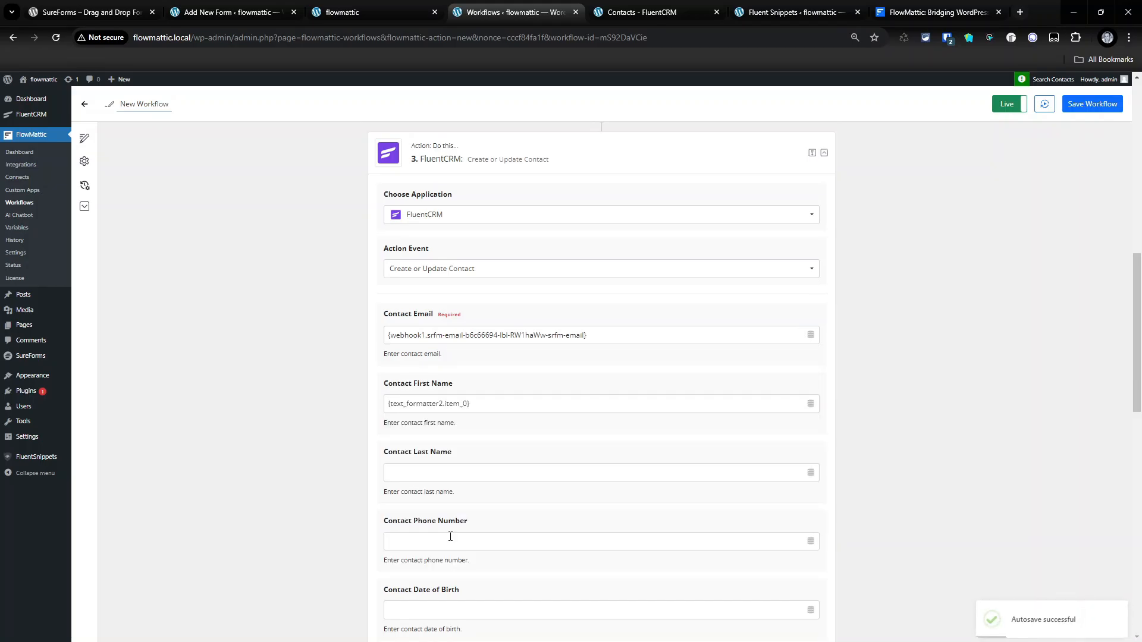
{"action": "left_click", "coordinate": [462, 472]}
{"action": "scroll", "coordinate": [459, 562], "scroll_direction": "down", "scroll_amount": 1}
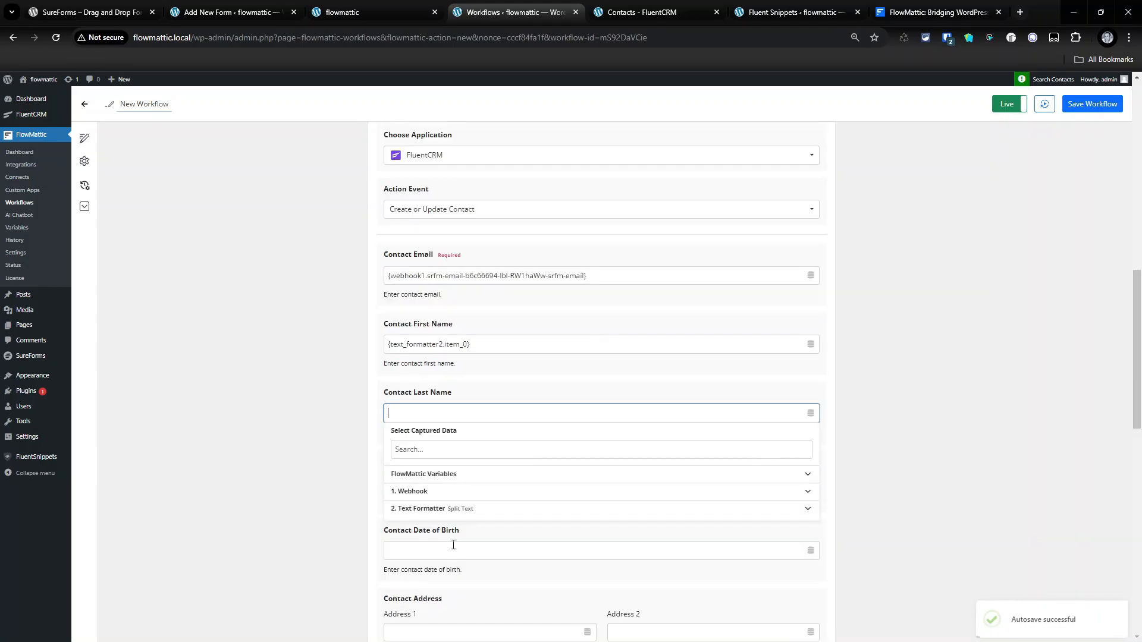
{"action": "left_click", "coordinate": [461, 512]}
{"action": "left_click", "coordinate": [455, 559]}
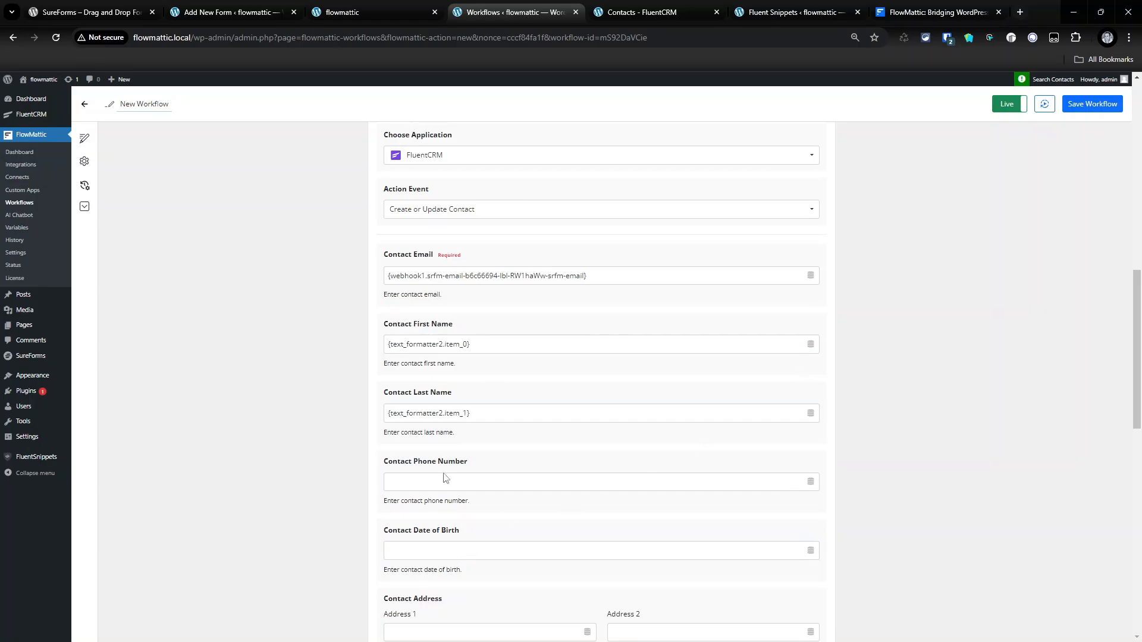
Select the newsletter list as the destination for contacts in the FluentCRM action.
{"action": "scroll", "coordinate": [875, 378], "scroll_direction": "down", "scroll_amount": 4}
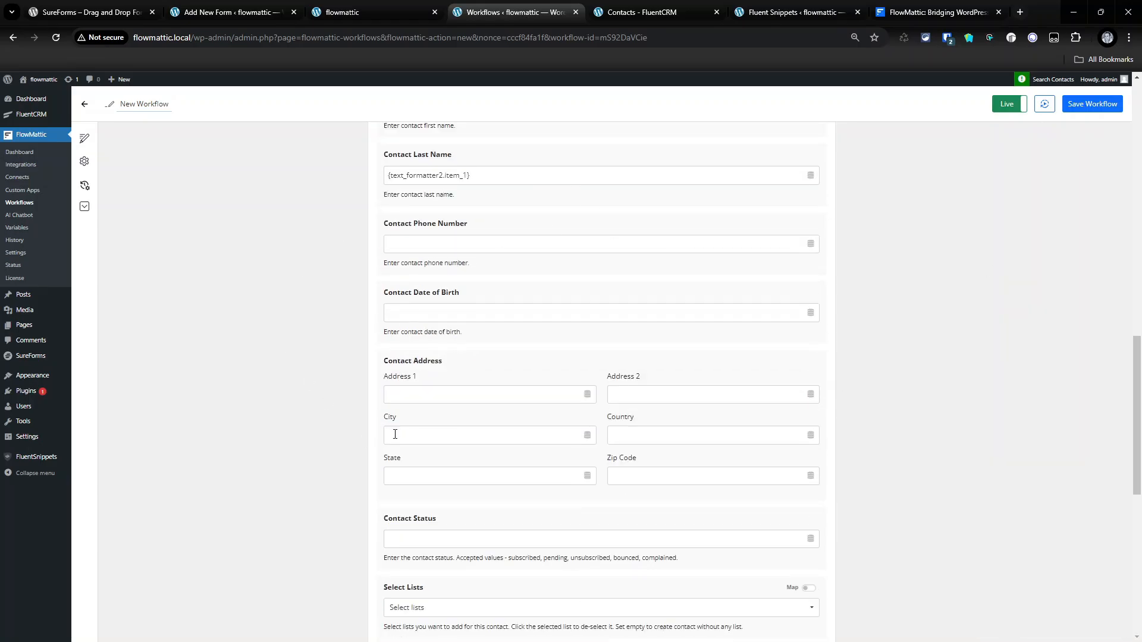
{"action": "scroll", "coordinate": [395, 434], "scroll_direction": "down", "scroll_amount": 2}
{"action": "left_click", "coordinate": [451, 492]}
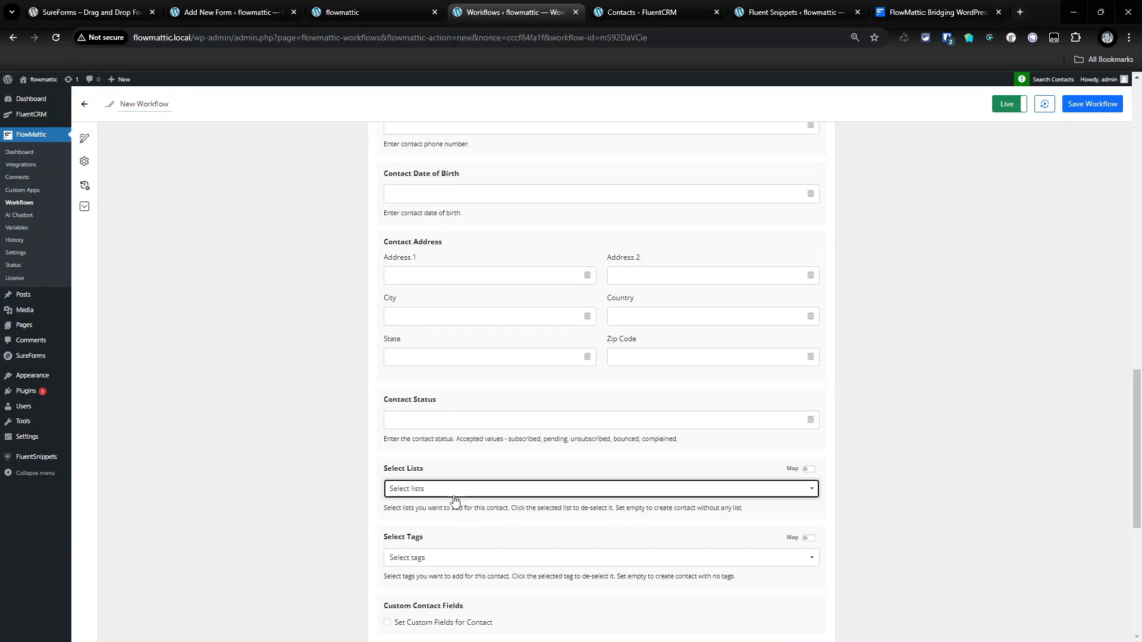
{"action": "left_click", "coordinate": [439, 515]}
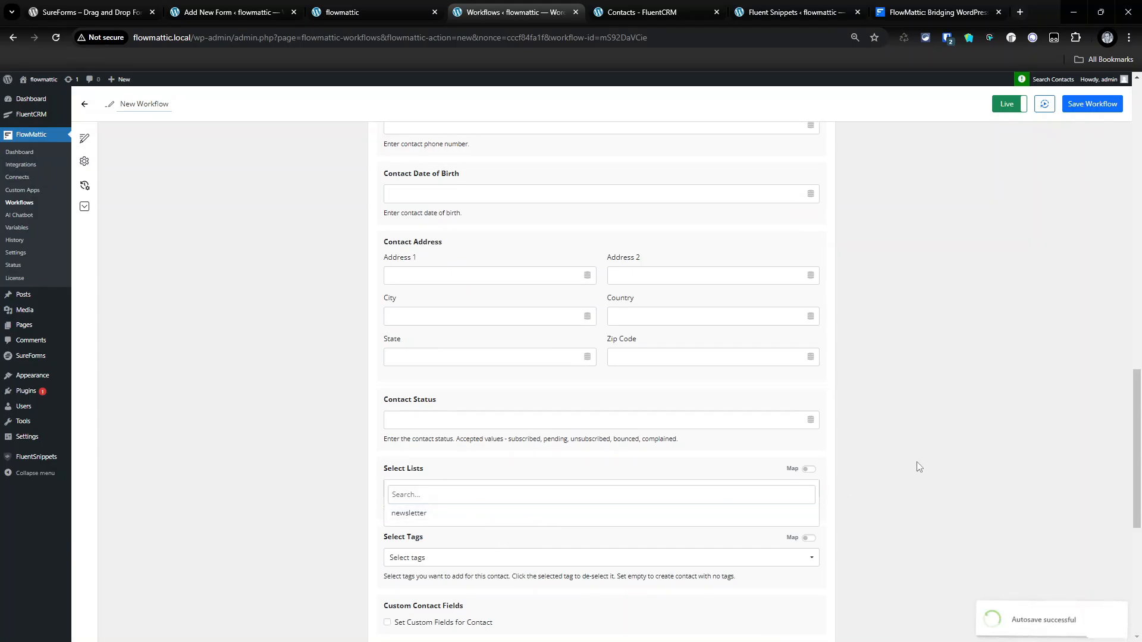
{"action": "left_click", "coordinate": [513, 522]}
{"action": "scroll", "coordinate": [429, 500], "scroll_direction": "down", "scroll_amount": 5}
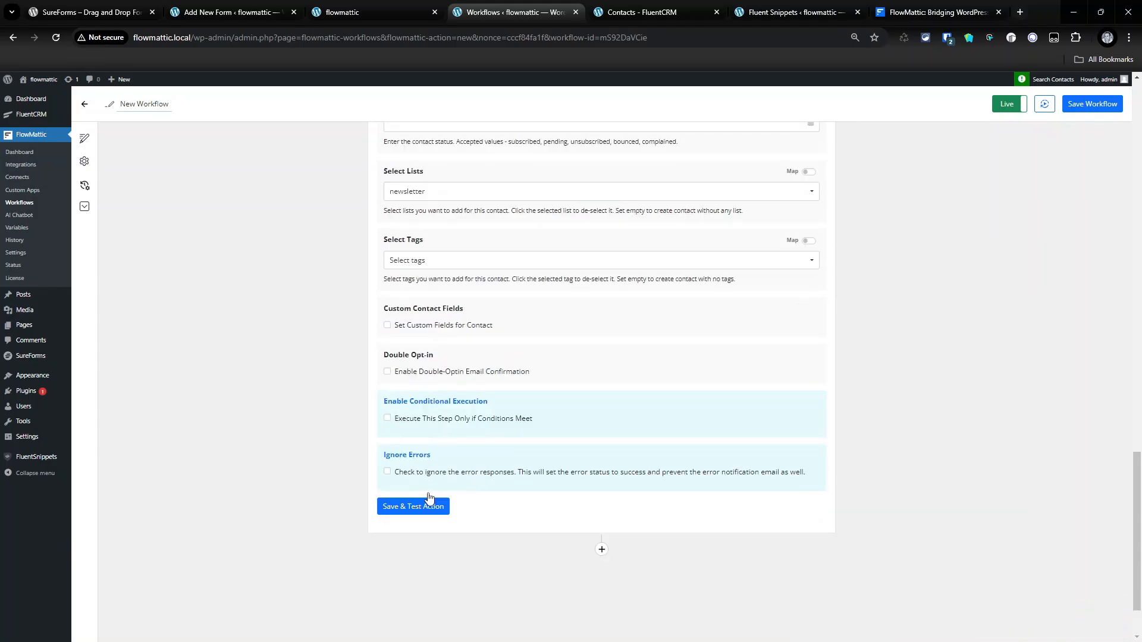
Save and test the FluentCRM action, review the returned contact data, and save the workflow.
{"action": "left_click", "coordinate": [419, 509]}
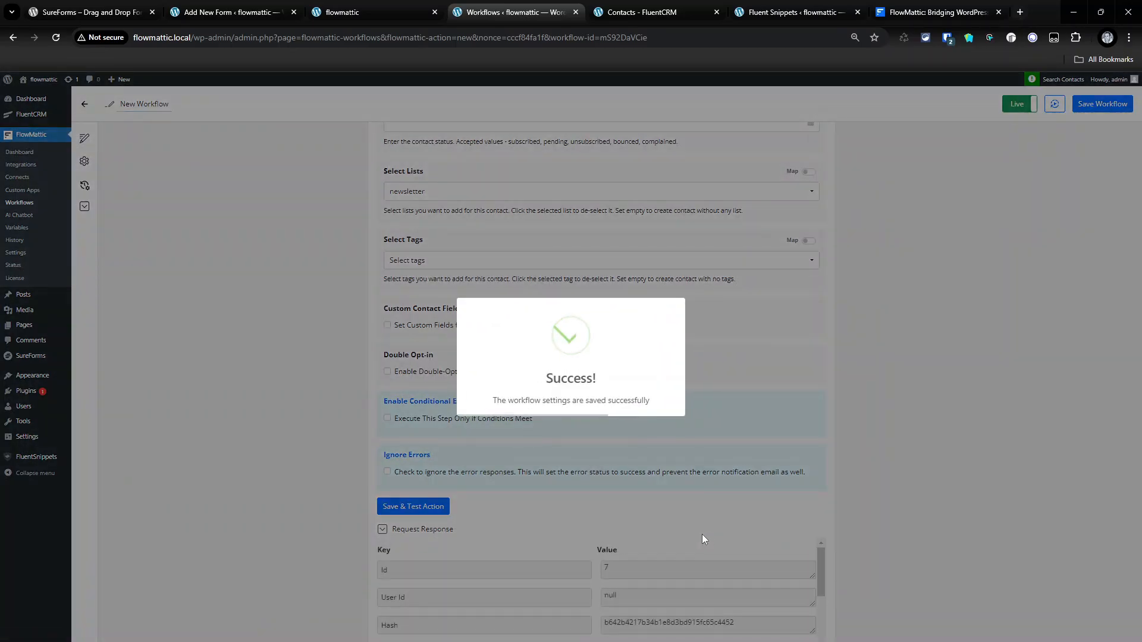
{"action": "scroll", "coordinate": [702, 534], "scroll_direction": "down", "scroll_amount": 2}
{"action": "scroll", "coordinate": [702, 534], "scroll_direction": "down", "scroll_amount": 2}
{"action": "scroll", "coordinate": [689, 486], "scroll_direction": "down", "scroll_amount": 2}
{"action": "scroll", "coordinate": [690, 486], "scroll_direction": "up", "scroll_amount": 2}
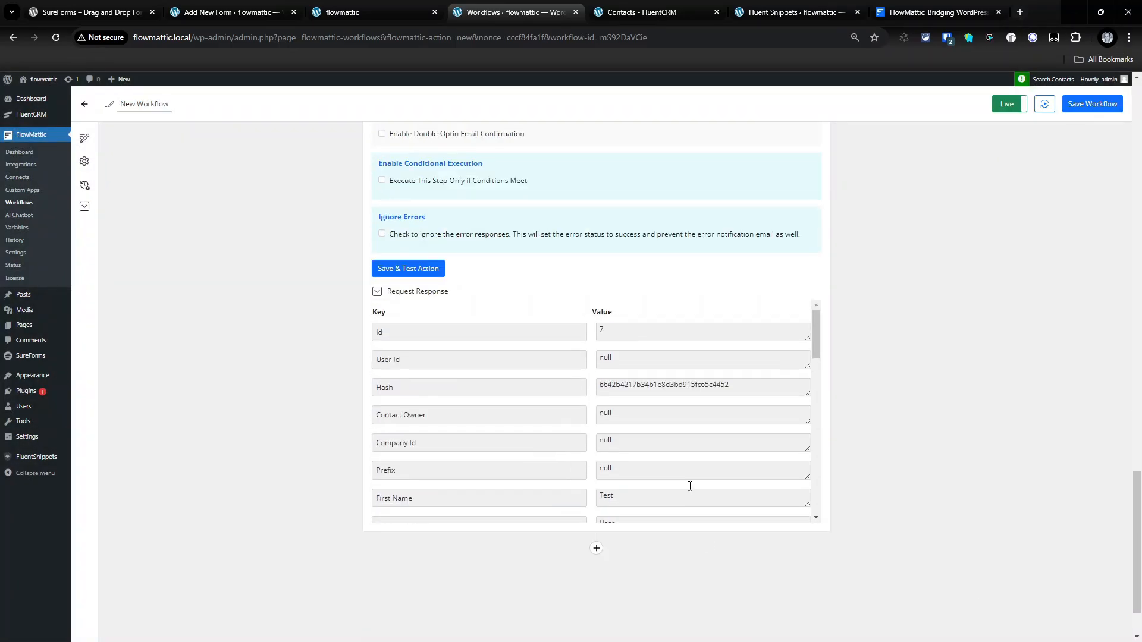
{"action": "scroll", "coordinate": [700, 333], "scroll_direction": "down", "scroll_amount": 2}
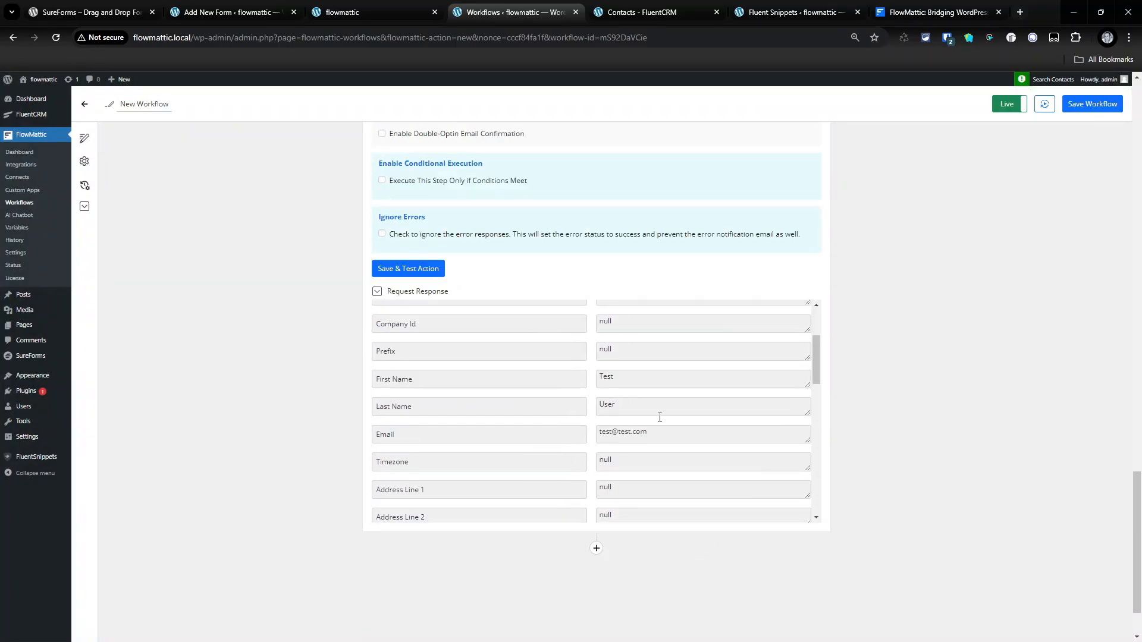
{"action": "left_click", "coordinate": [1096, 103]}
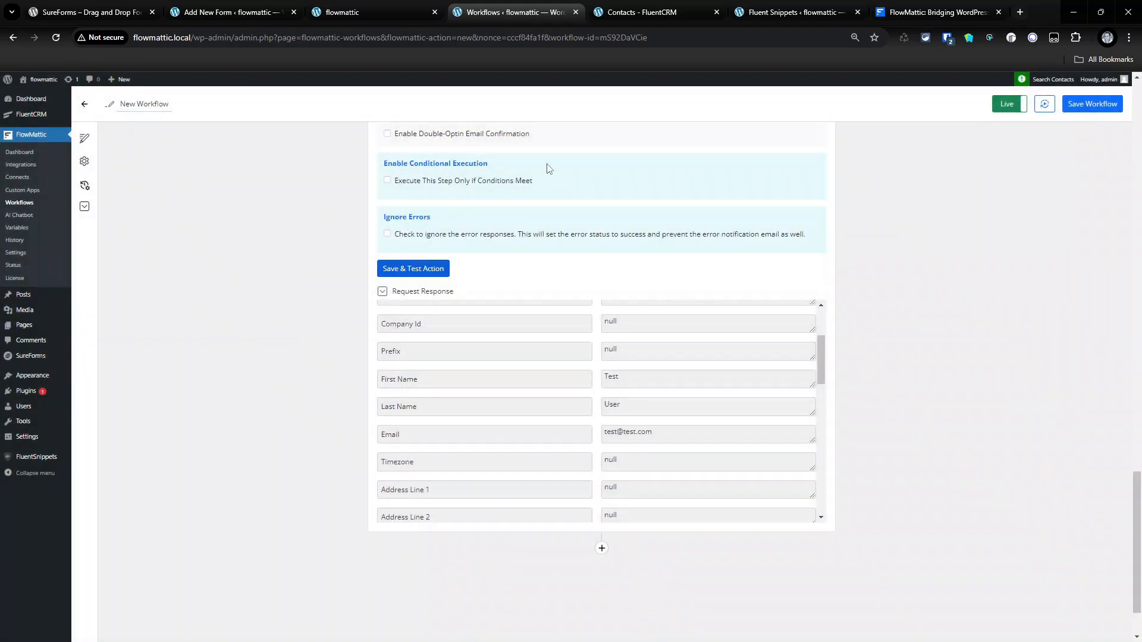
Switch to FluentCRM and reload the newsletter list's contacts to check for the test contact.
{"action": "left_click", "coordinate": [649, 7]}
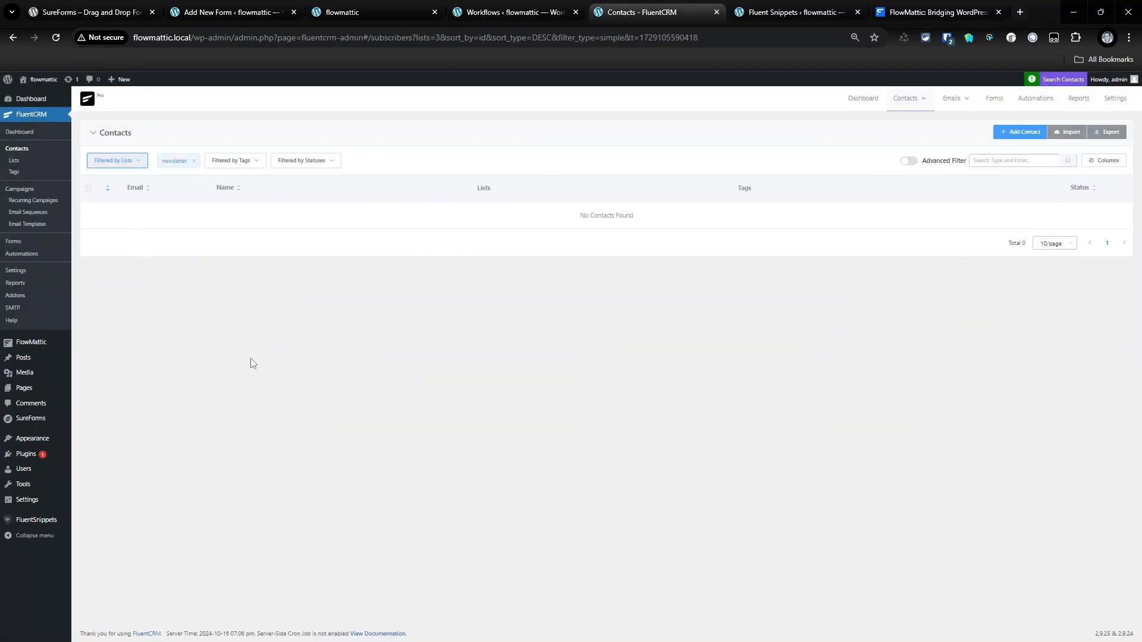
{"action": "left_click", "coordinate": [56, 38]}
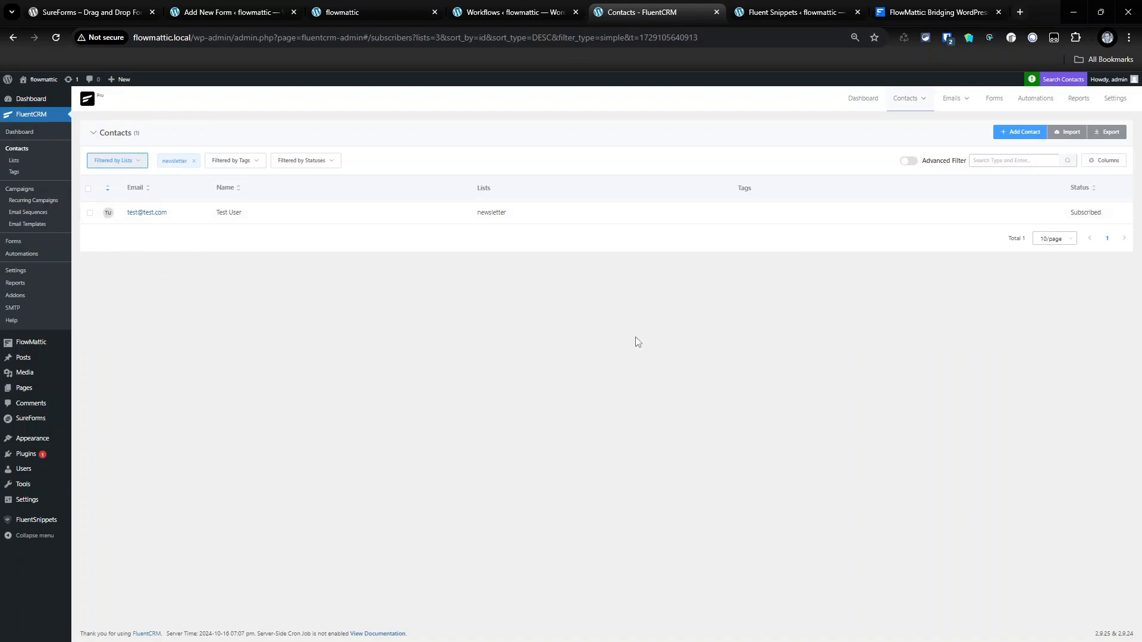
Reload the newsletter form, fill in Test user3 as the name and a test email address, and submit the signup.
{"action": "left_click", "coordinate": [396, 11]}
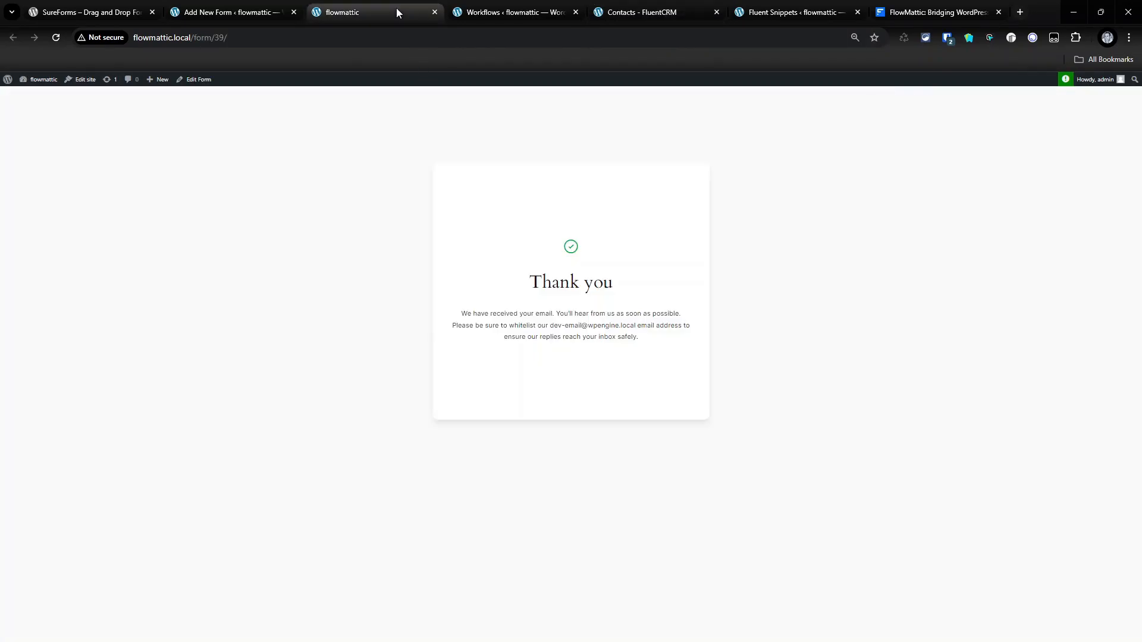
{"action": "left_click", "coordinate": [56, 38]}
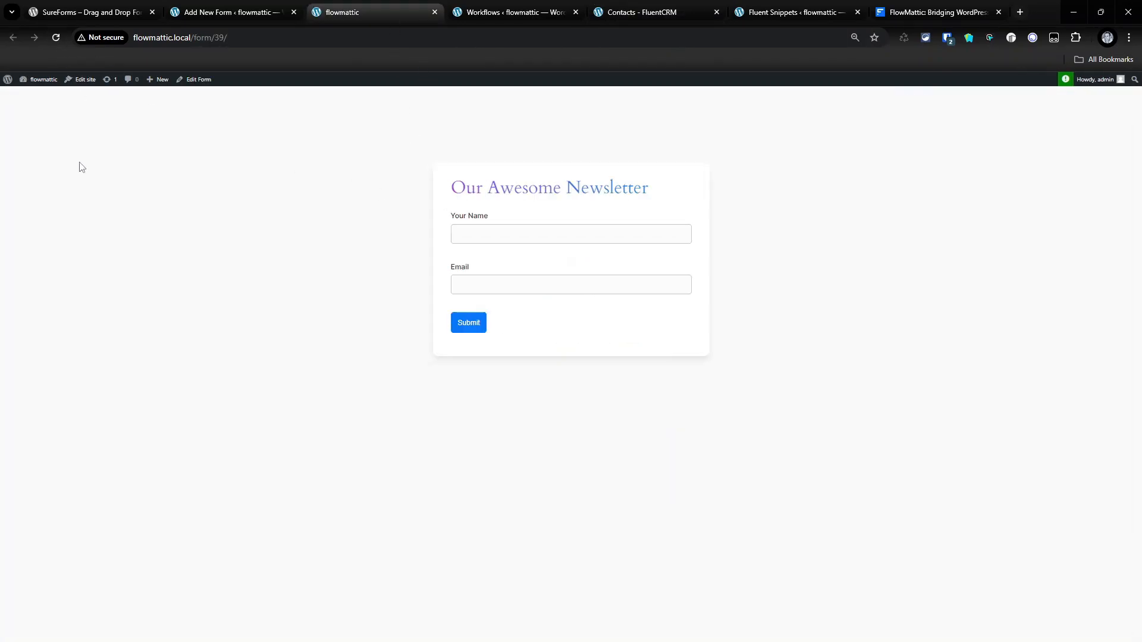
{"action": "left_click", "coordinate": [510, 234]}
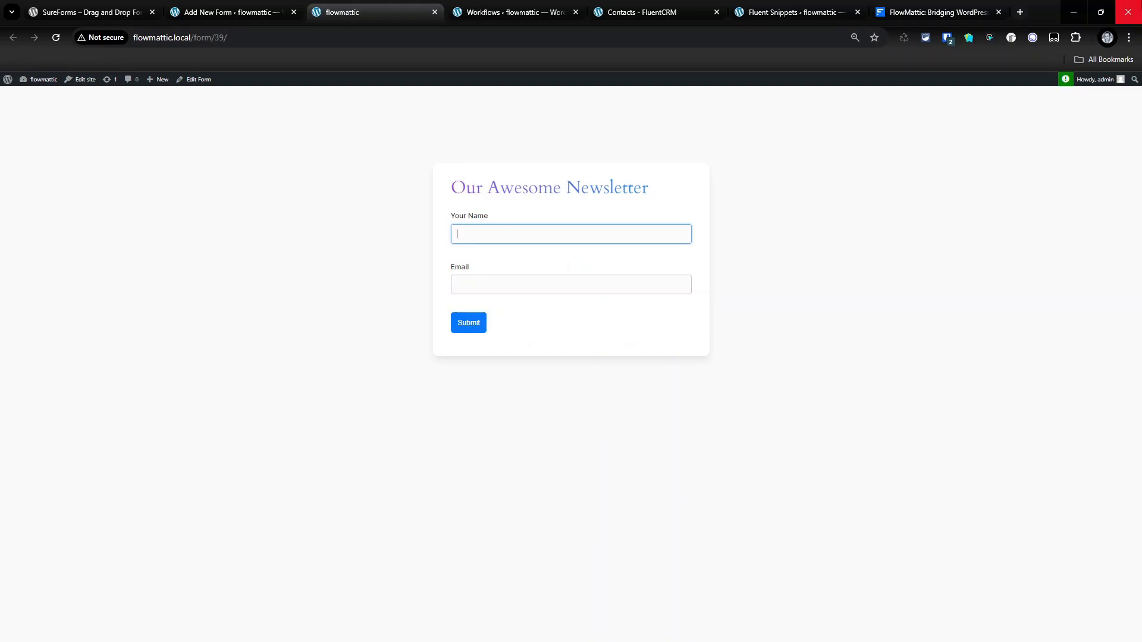
{"action": "type", "text": "Test user3"}
{"action": "key", "text": "Tab"}
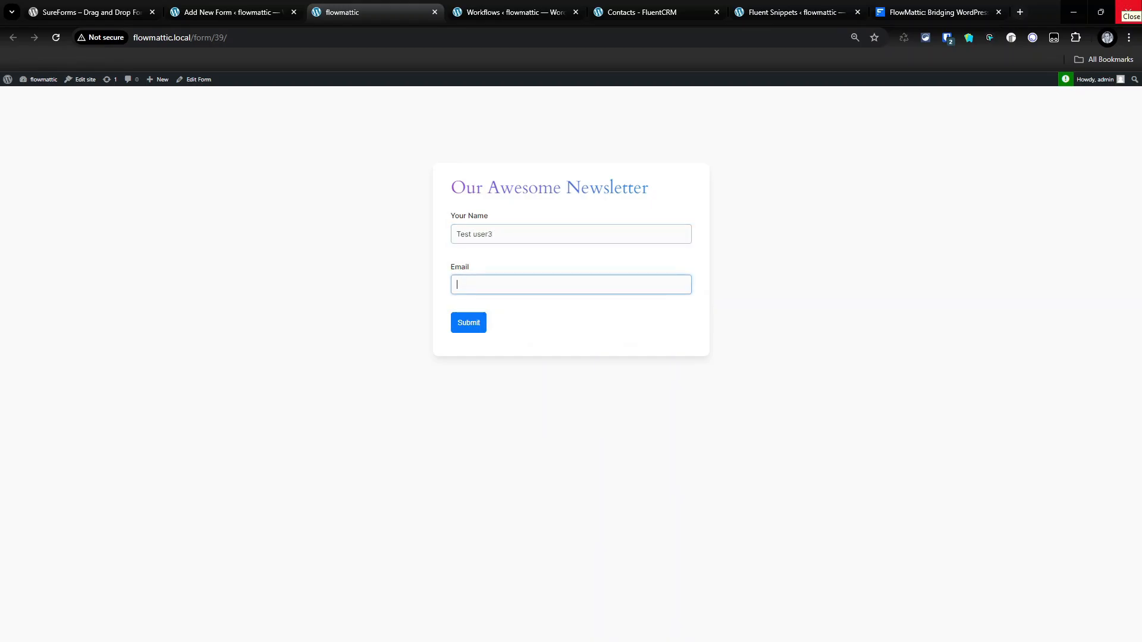
{"action": "type", "text": "3@"}
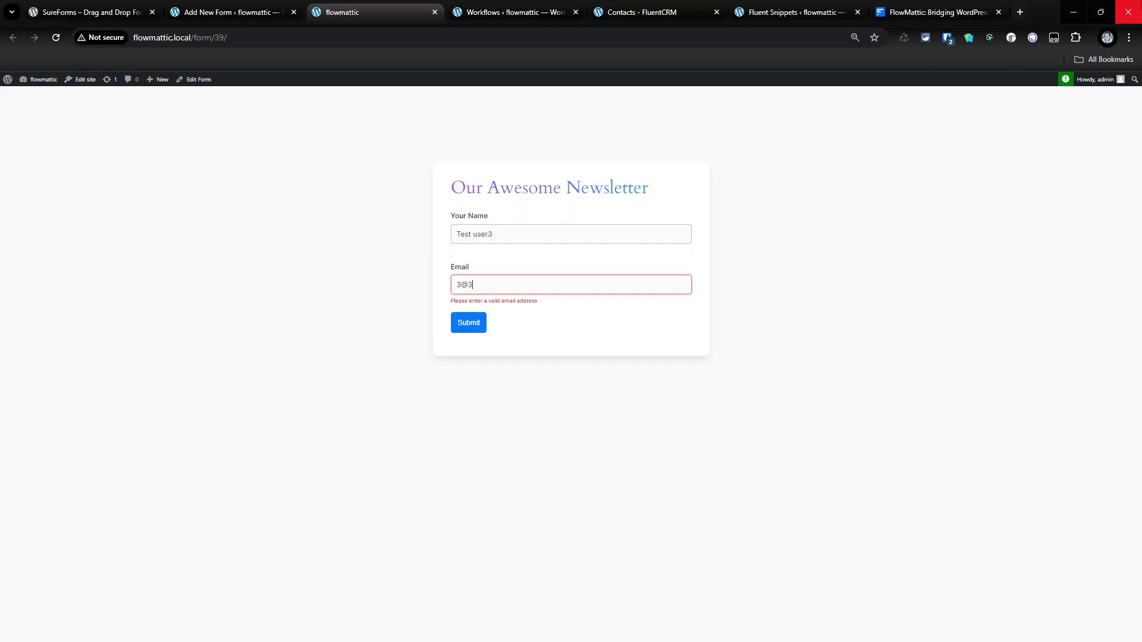
{"action": "type", "text": "3.com"}
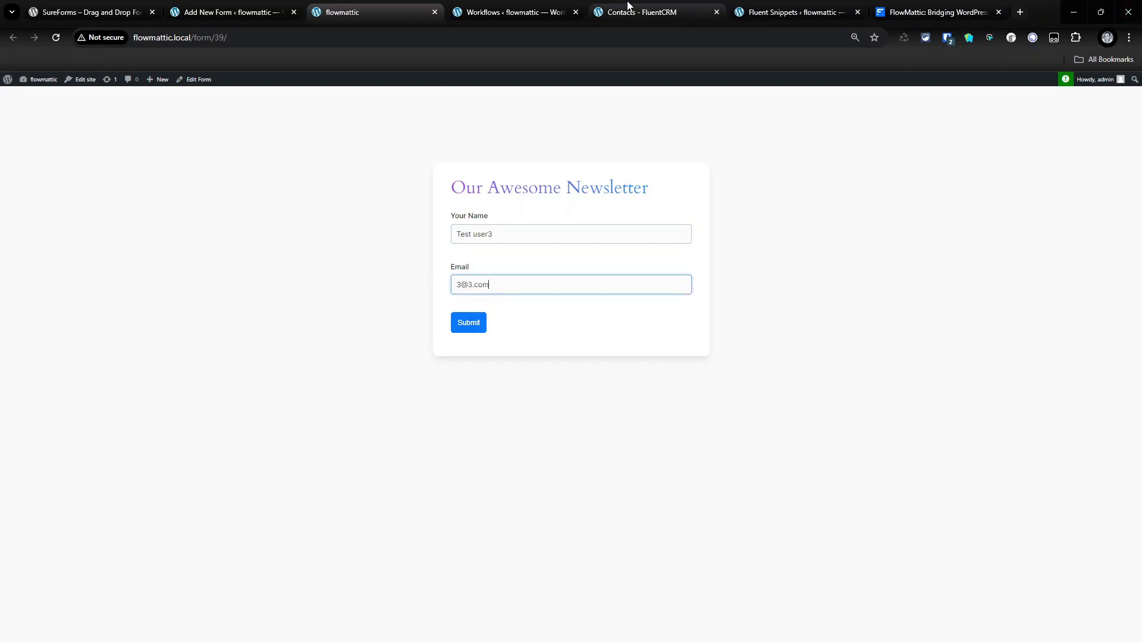
{"action": "left_click", "coordinate": [647, 13]}
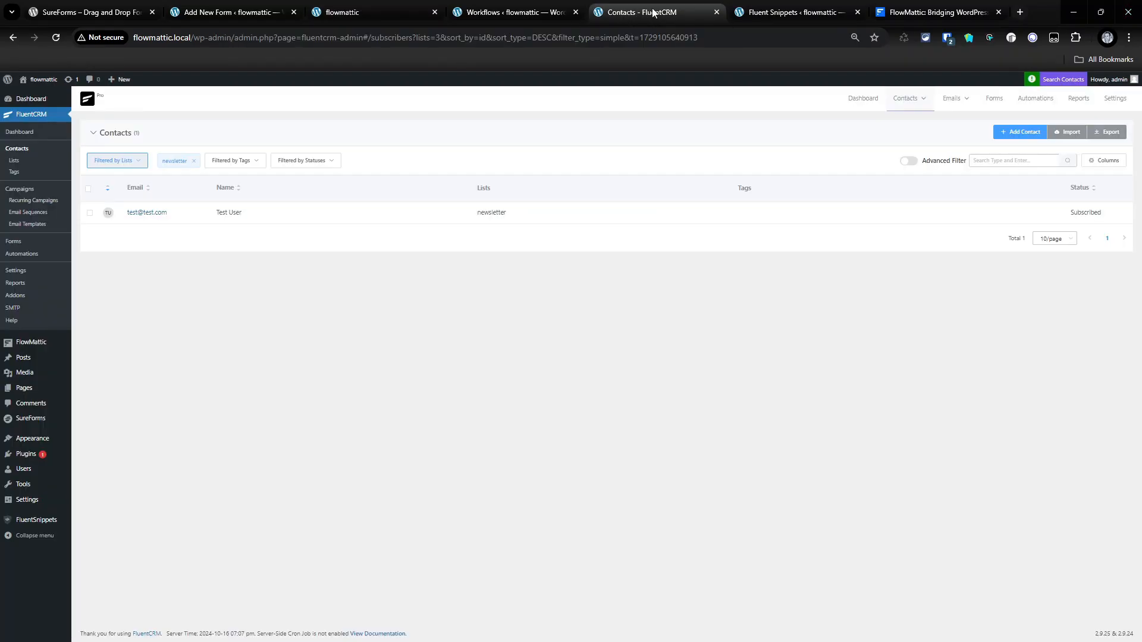
{"action": "left_click", "coordinate": [370, 4]}
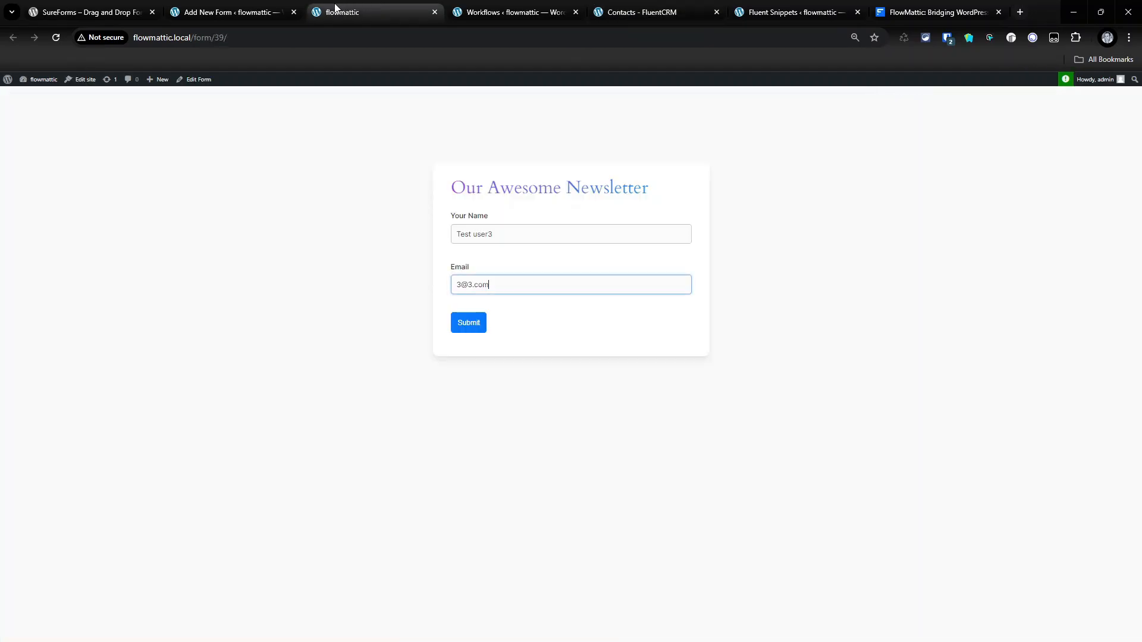
{"action": "left_click", "coordinate": [467, 323]}
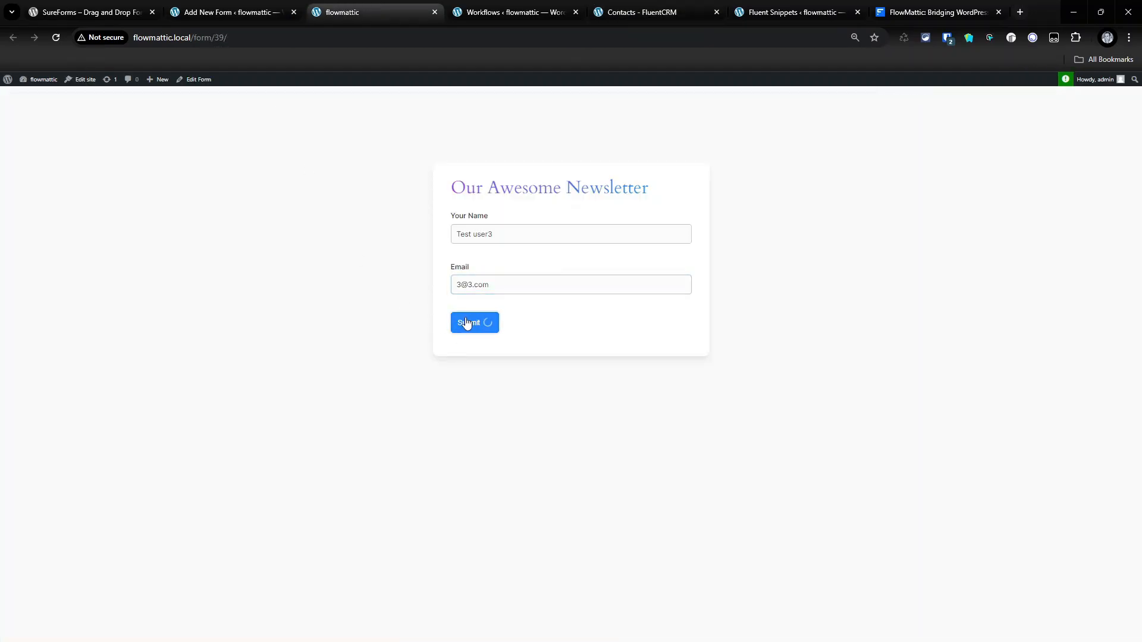
Reload FluentCRM's newsletter contacts to check the submitted signup, and reload the blank newsletter form.
{"action": "left_click", "coordinate": [643, 5]}
{"action": "left_click", "coordinate": [56, 38]}
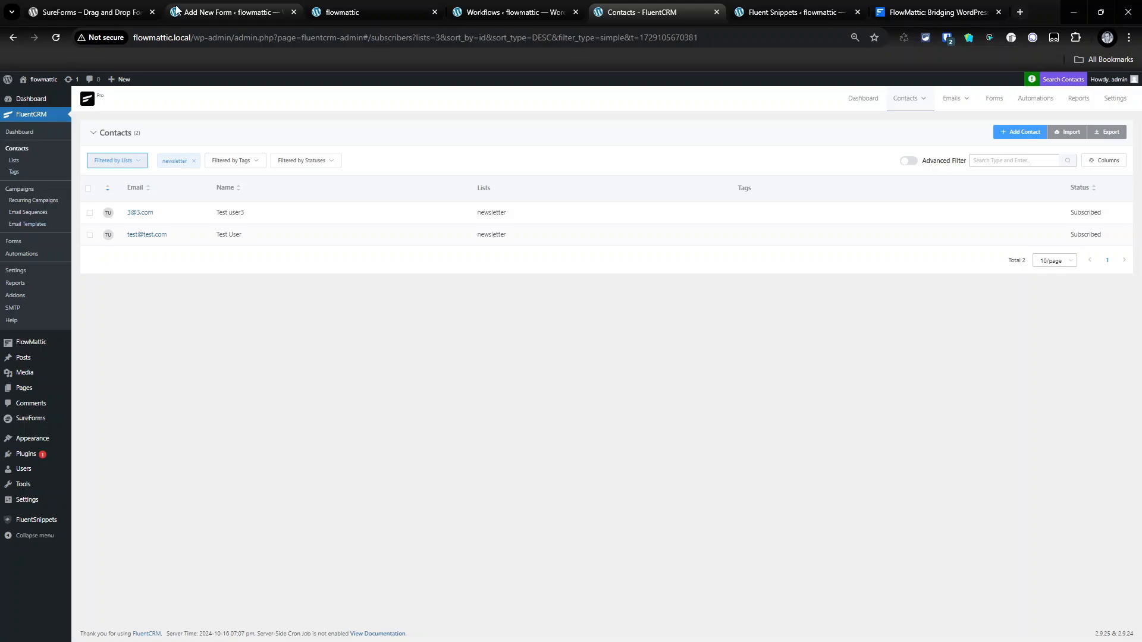
{"action": "left_click", "coordinate": [343, 5]}
{"action": "left_click", "coordinate": [55, 37]}
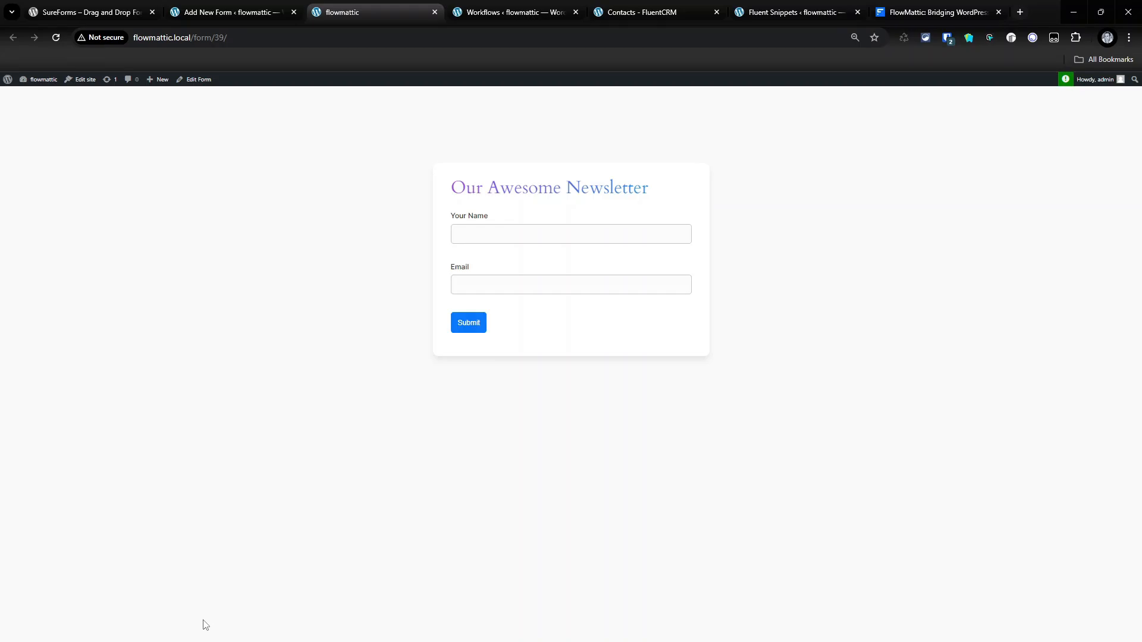
Return to FlowMattic's workflow list and create a new workflow.
{"action": "left_click", "coordinate": [795, 12]}
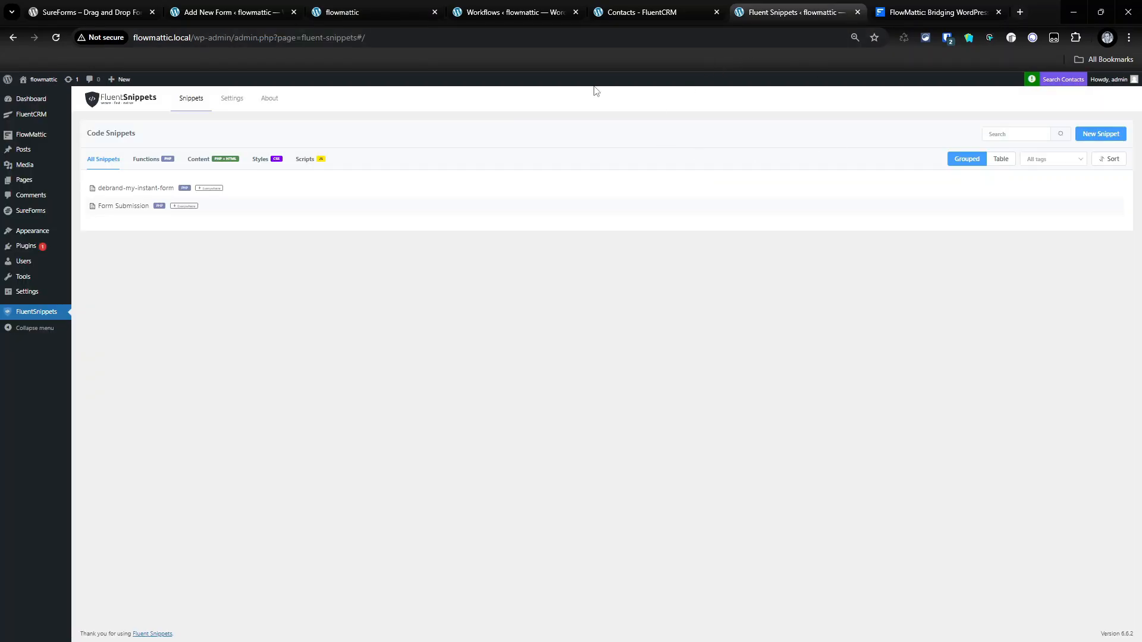
{"action": "left_click", "coordinate": [515, 12]}
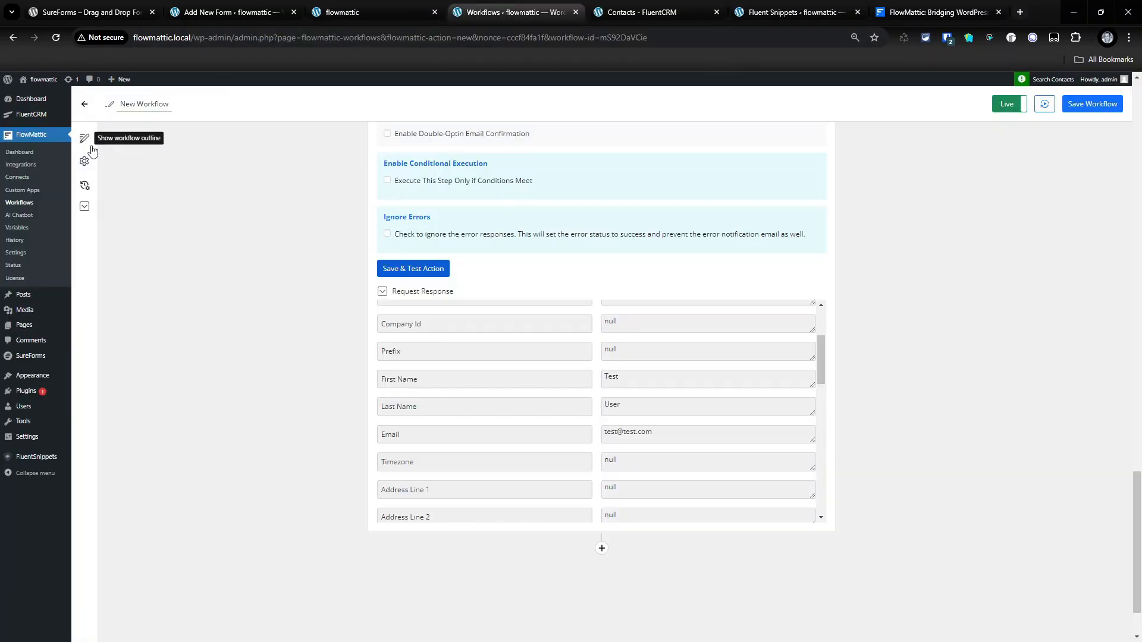
{"action": "left_click", "coordinate": [85, 105]}
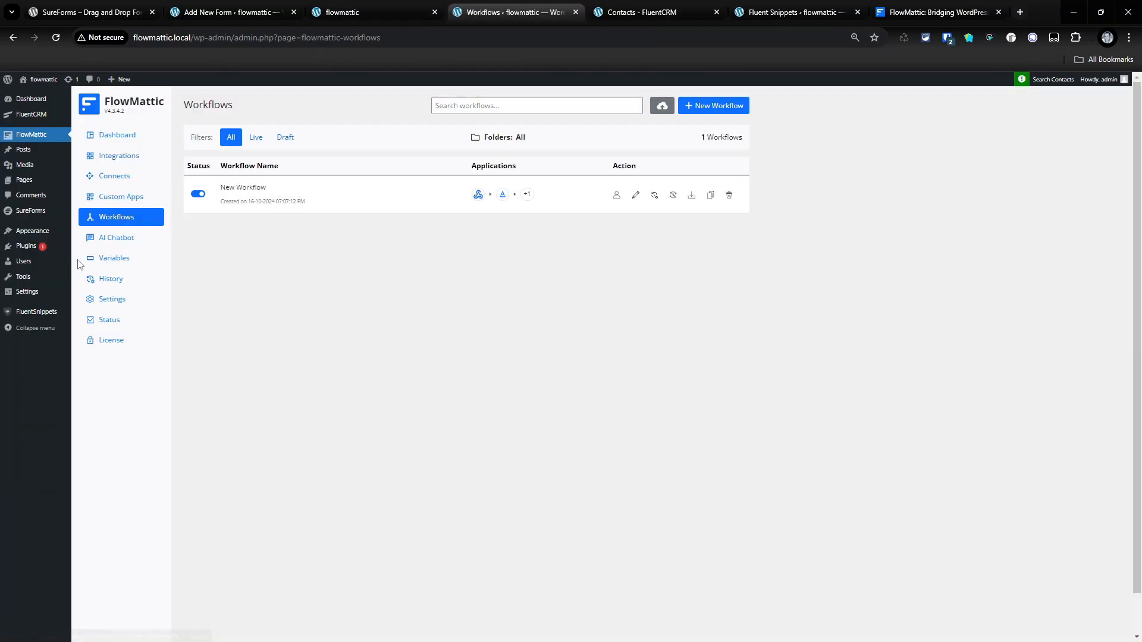
{"action": "left_click", "coordinate": [712, 106]}
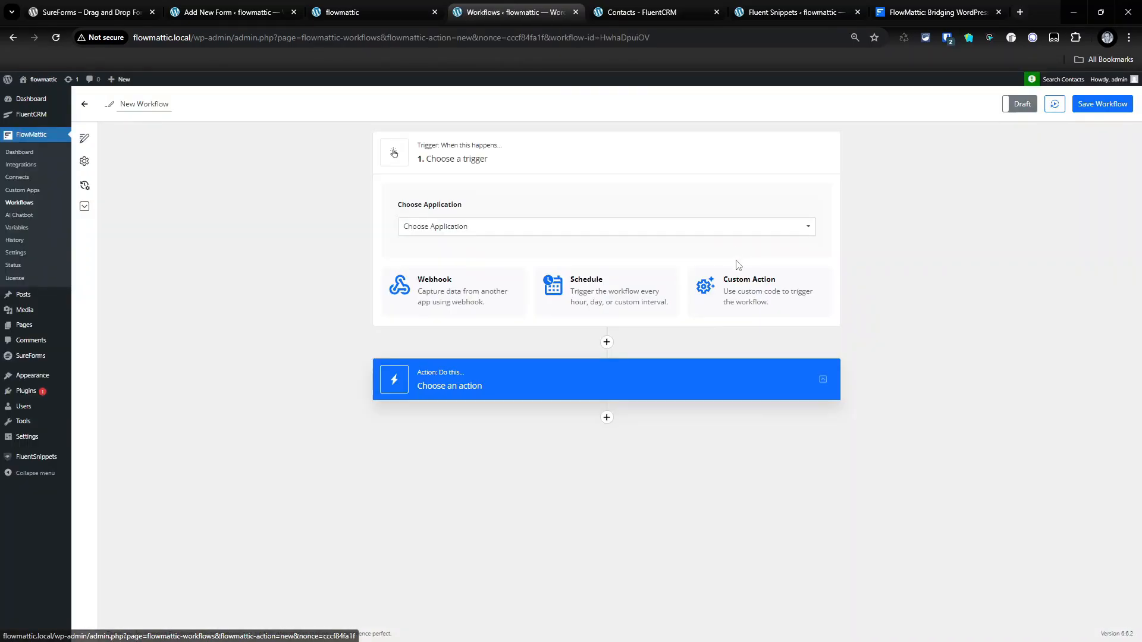